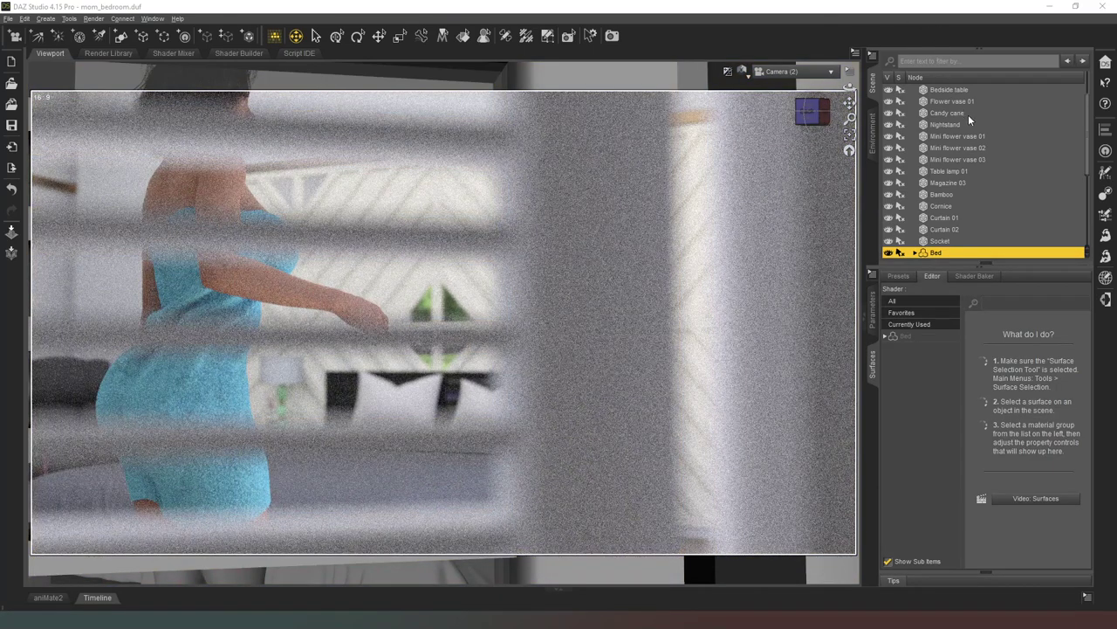
- Switch the viewport from Camera (2) to Perspective View and frame the bedroom building from outside
click(760, 73)
click(773, 76)
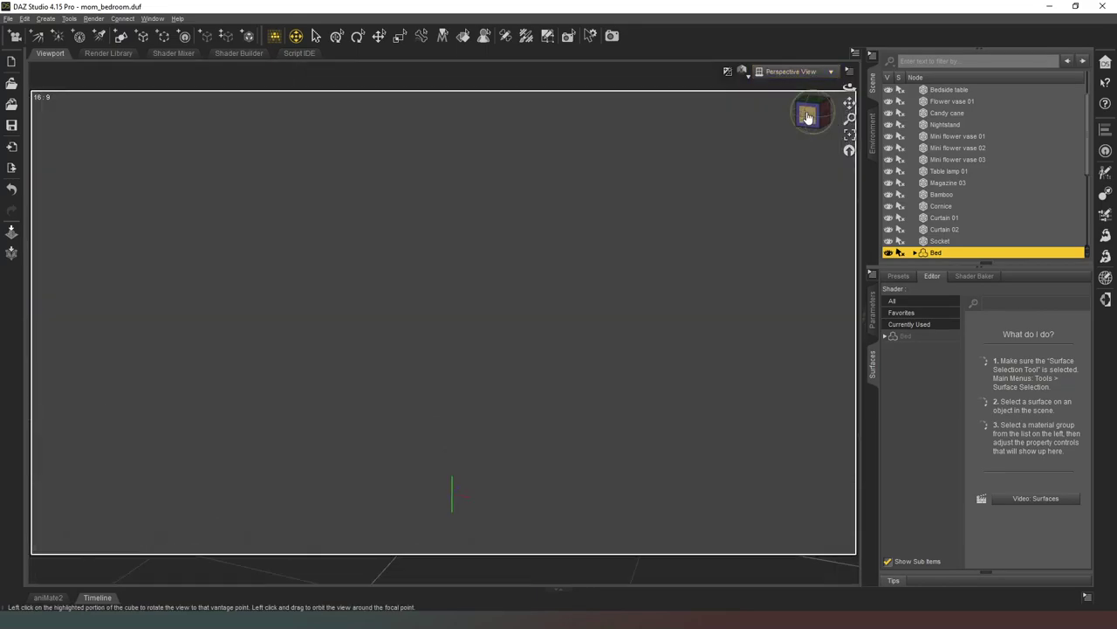
click(808, 116)
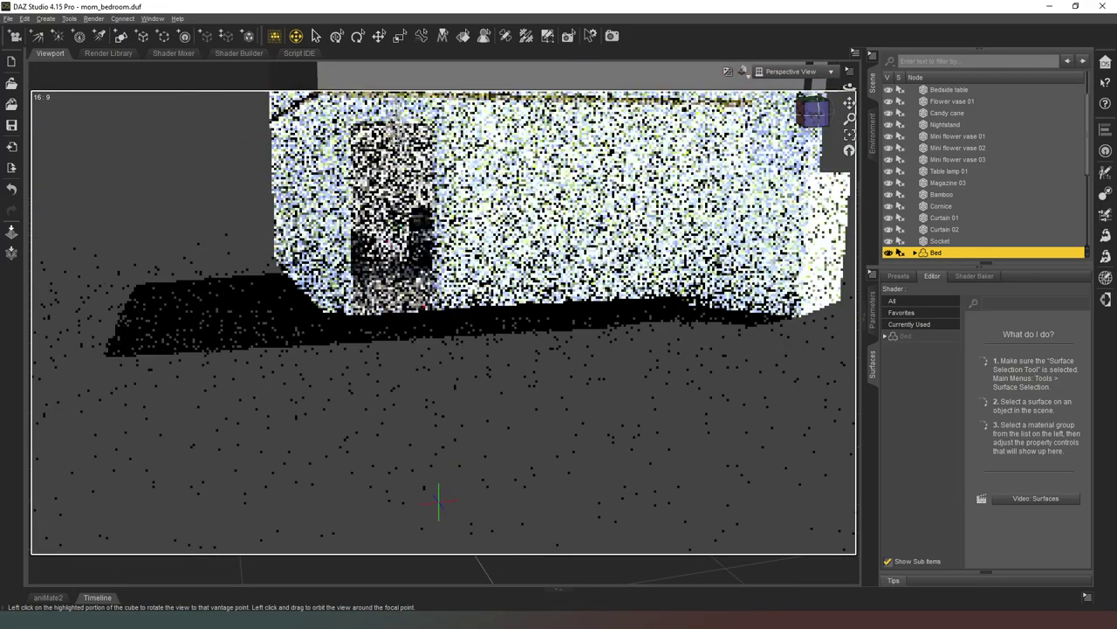
drag(813, 111, 813, 119)
scroll(1013, 153, up, 2)
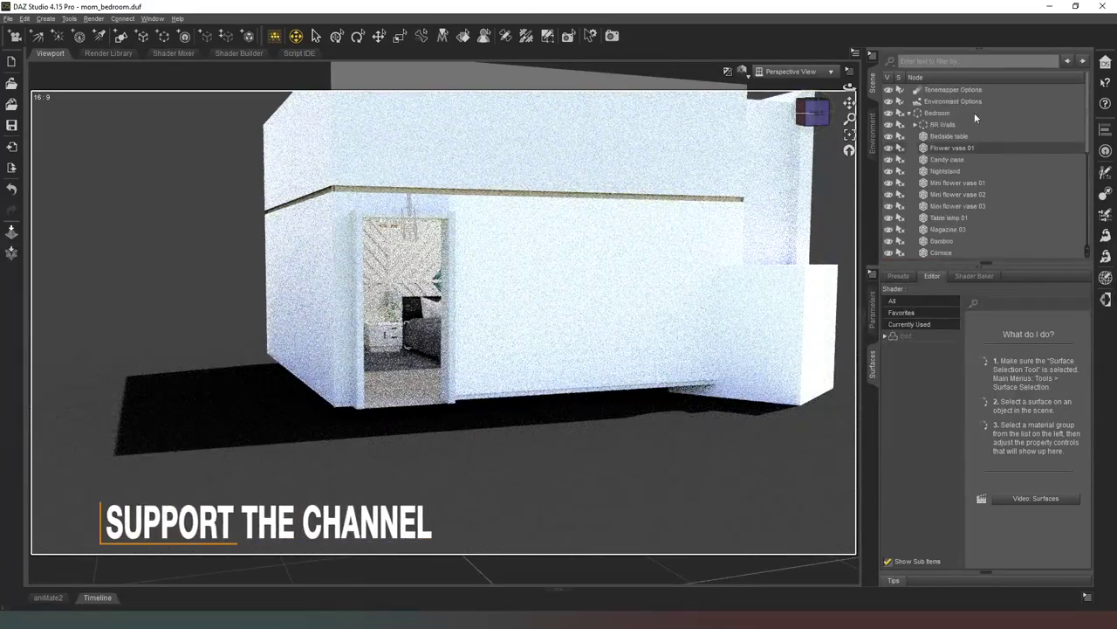
- Collapse the Bedroom hierarchy and group all scene items from Bedroom to Cube under the default name Group
click(908, 113)
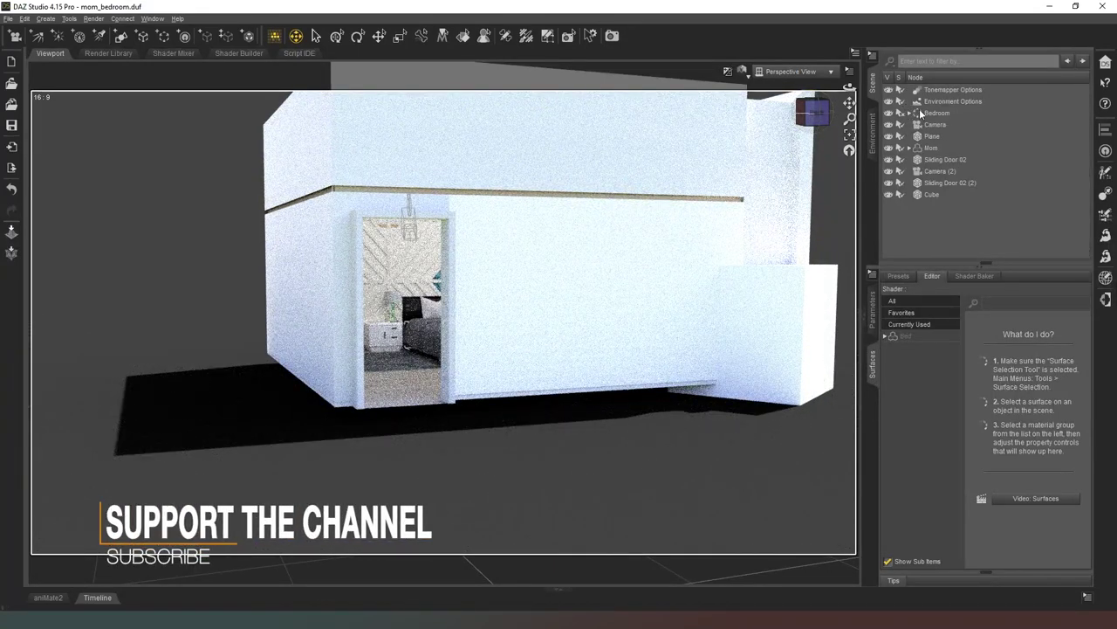
click(948, 113)
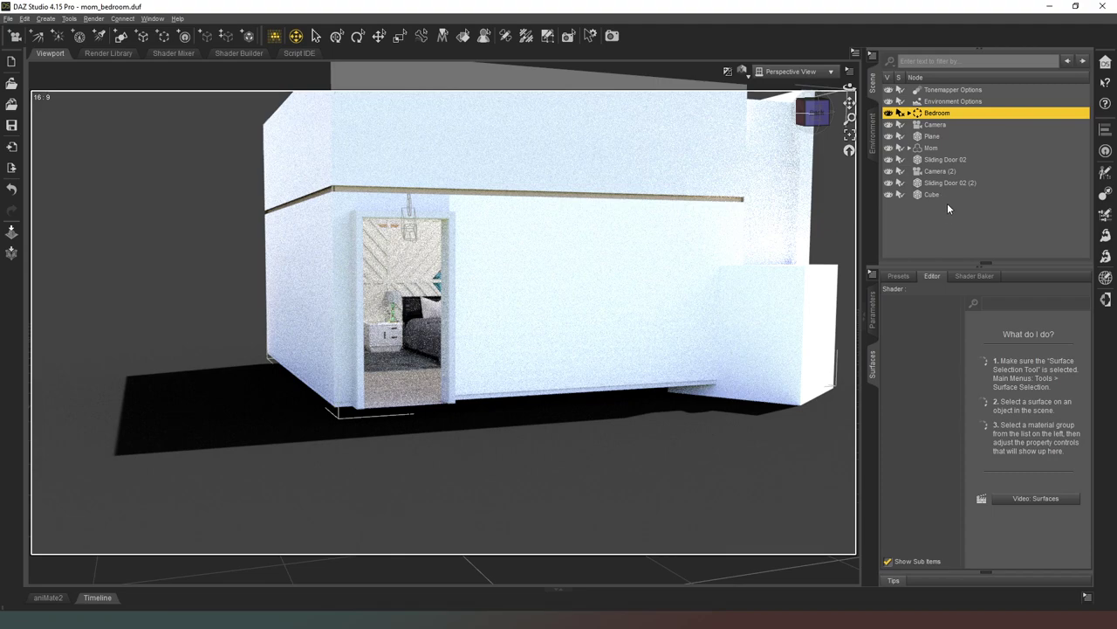
drag(946, 224, 946, 111)
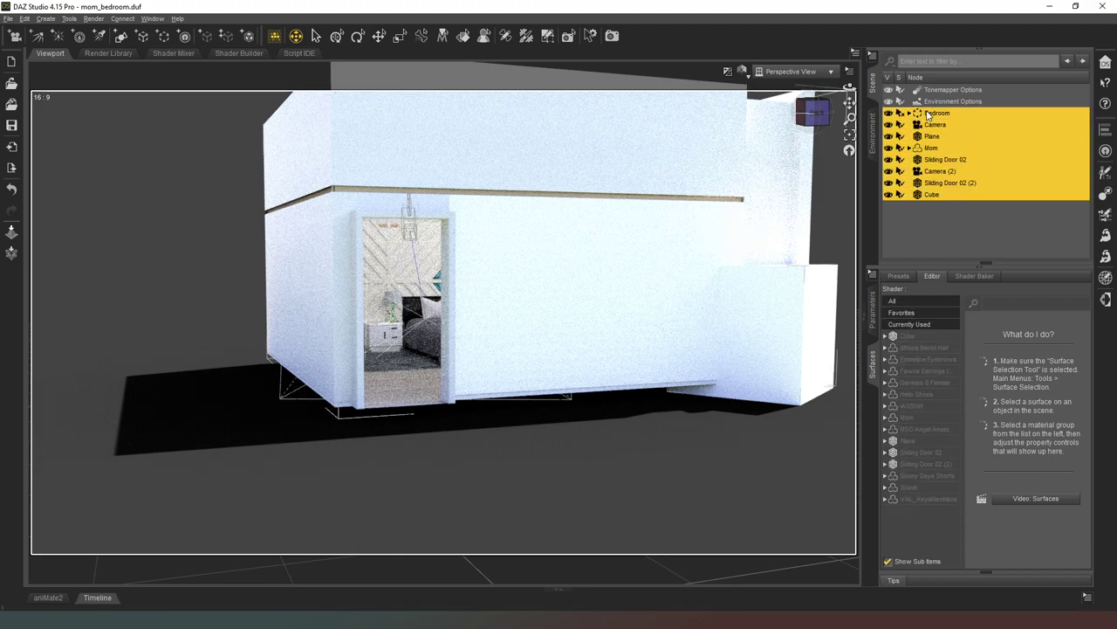
click(165, 43)
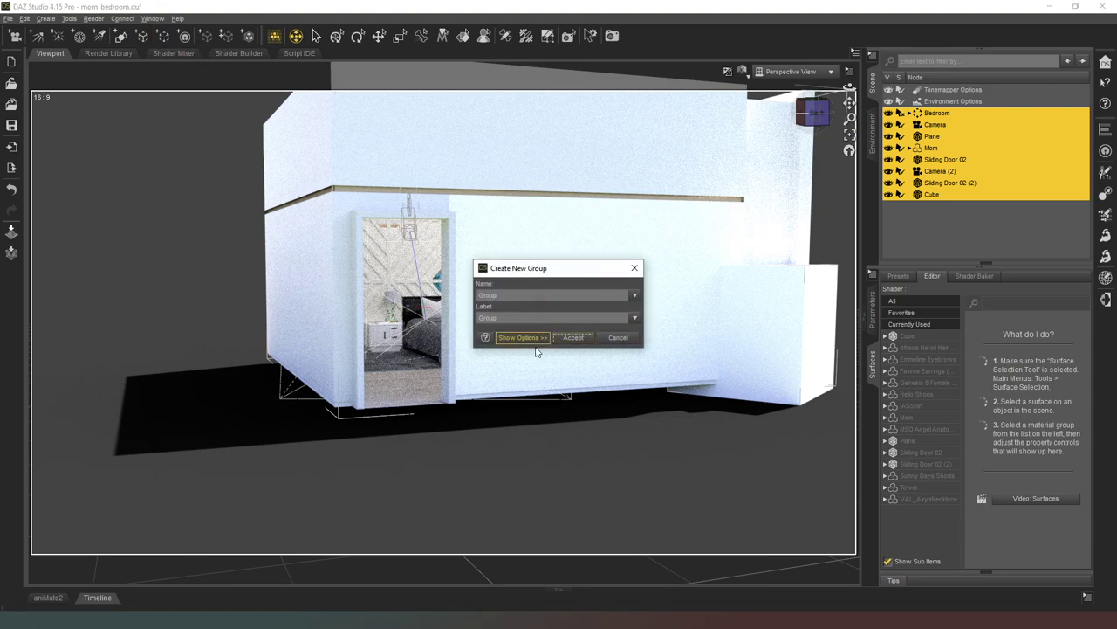
click(574, 338)
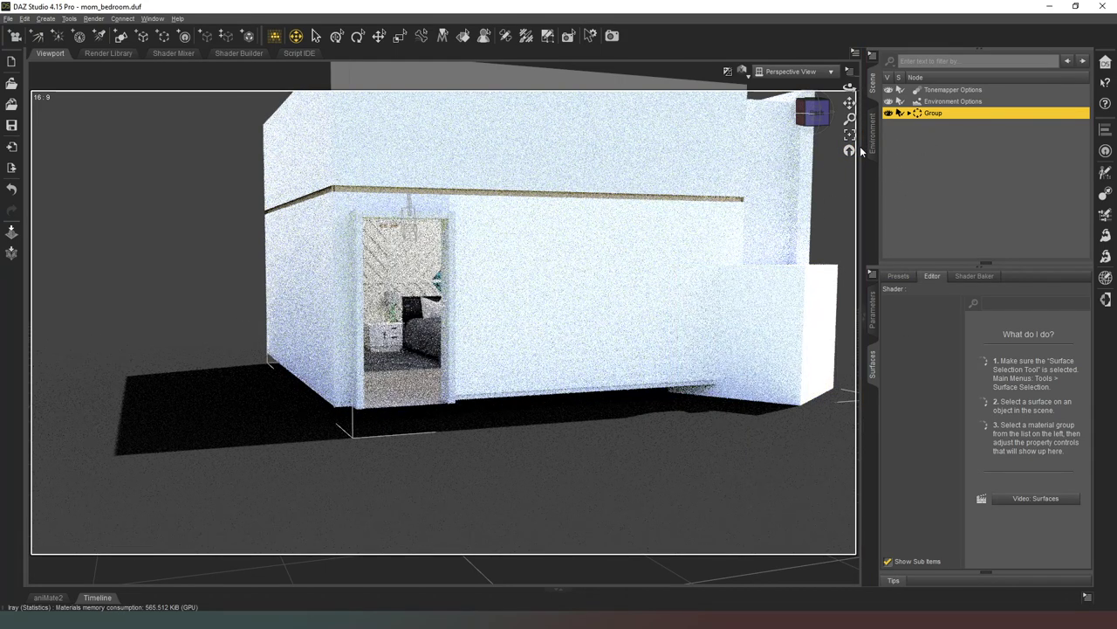
- Set the viewport draw style to Texture Shaded and the whole group's Y rotation to 180
click(729, 73)
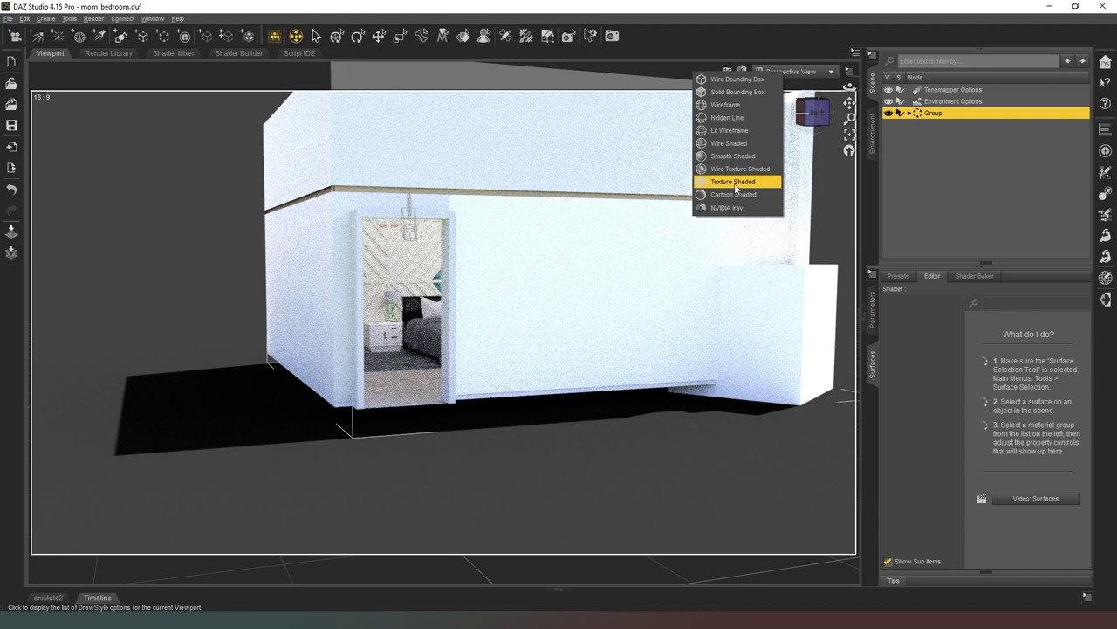
click(734, 183)
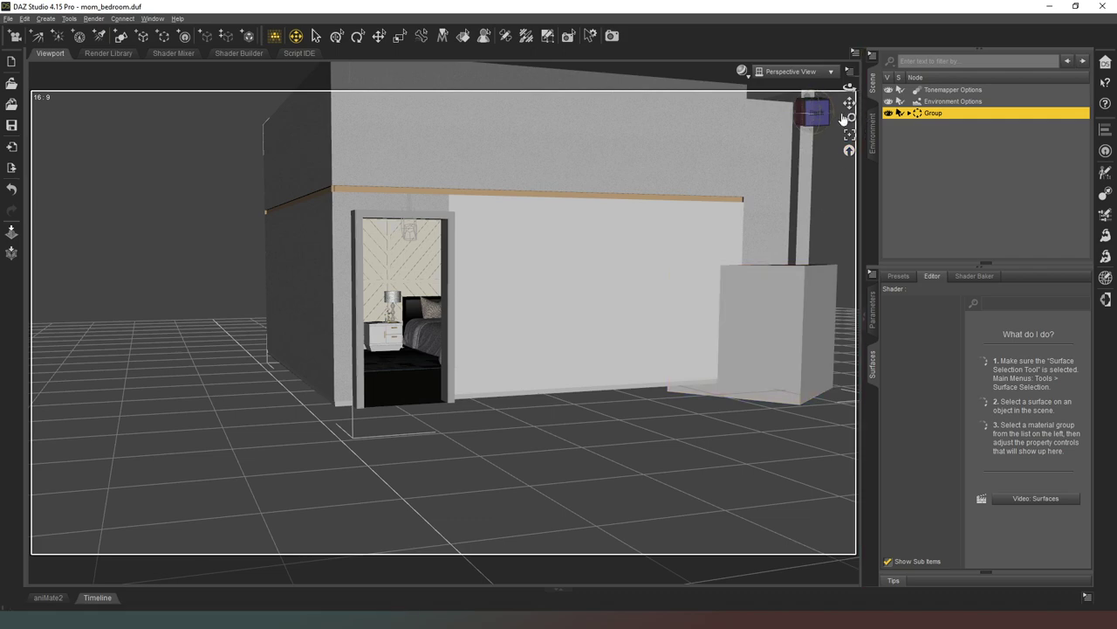
click(379, 36)
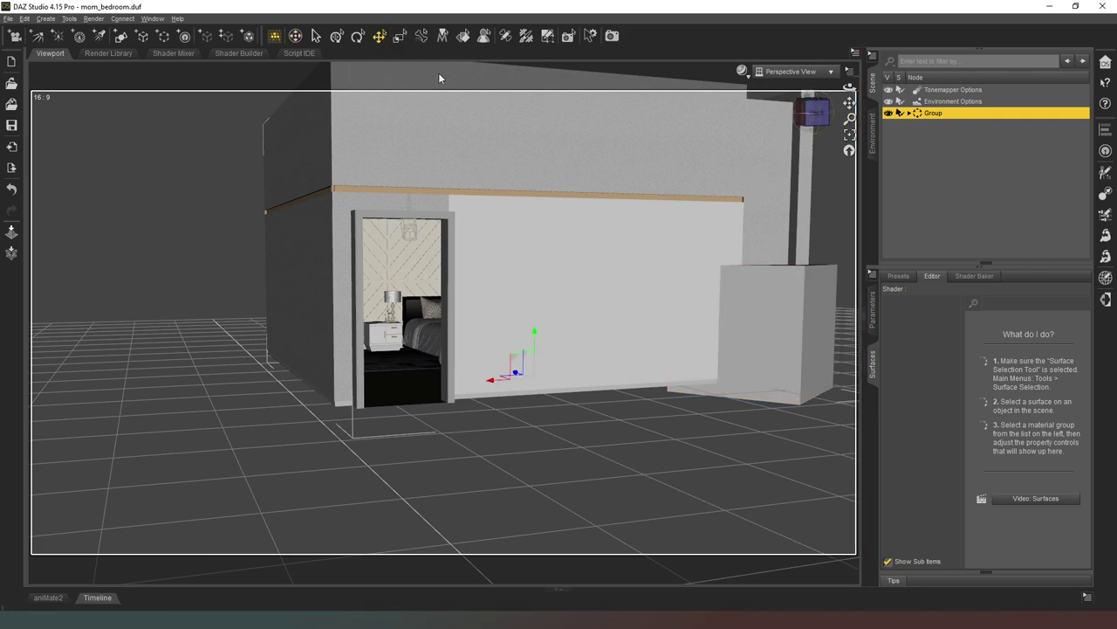
click(873, 323)
click(1069, 395)
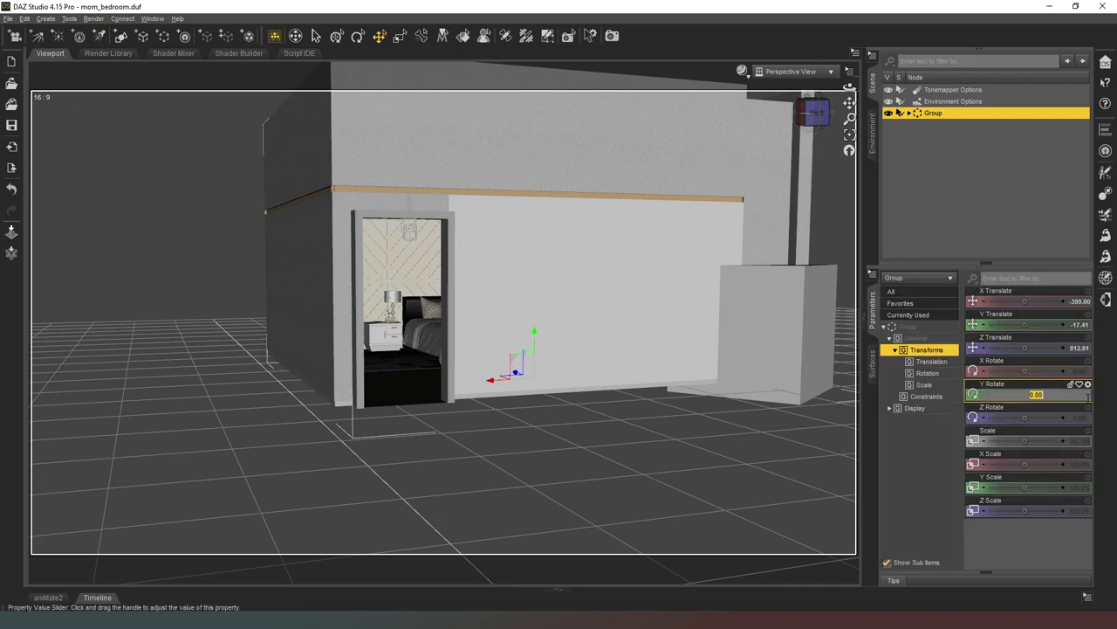
text(180)
key(Return)
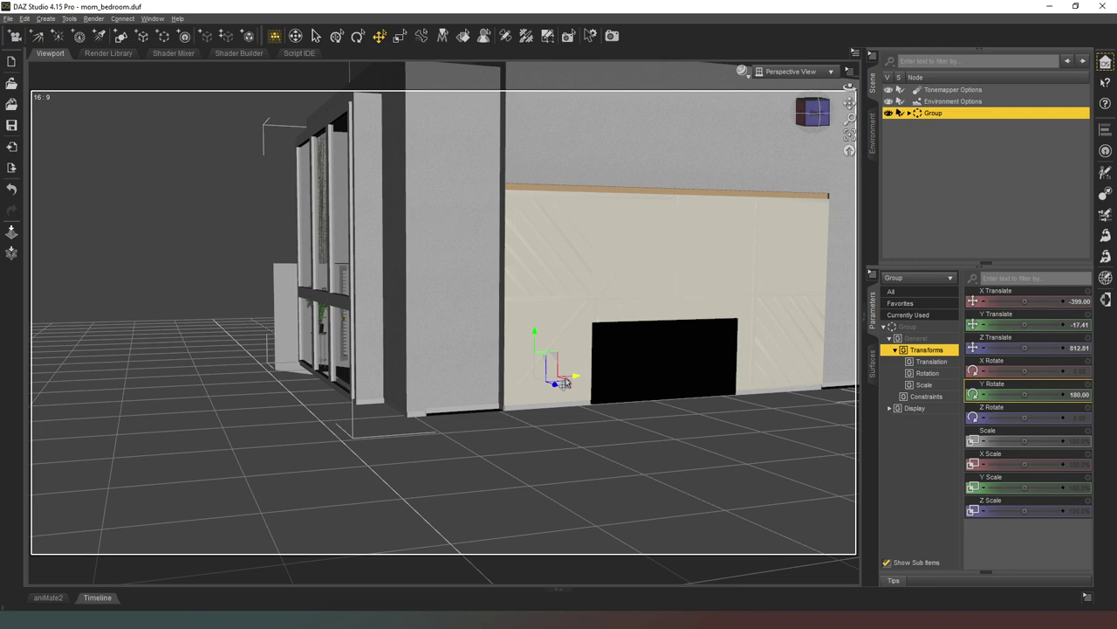
- Move the group across the floor to about X 304.20 and Z -4.95
drag(566, 386, 681, 602)
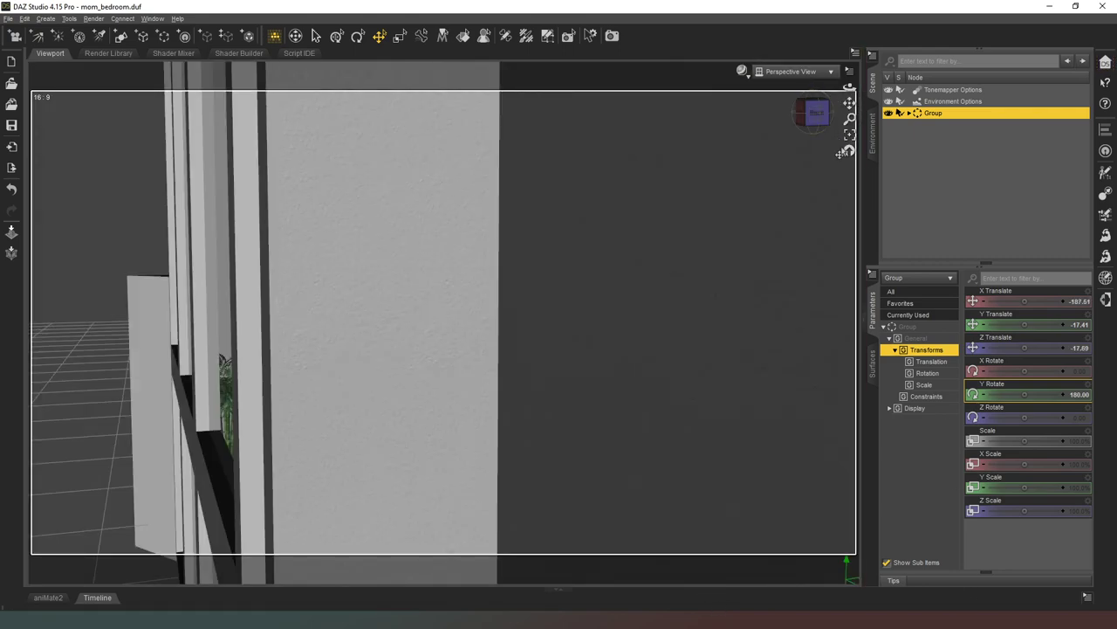
click(850, 151)
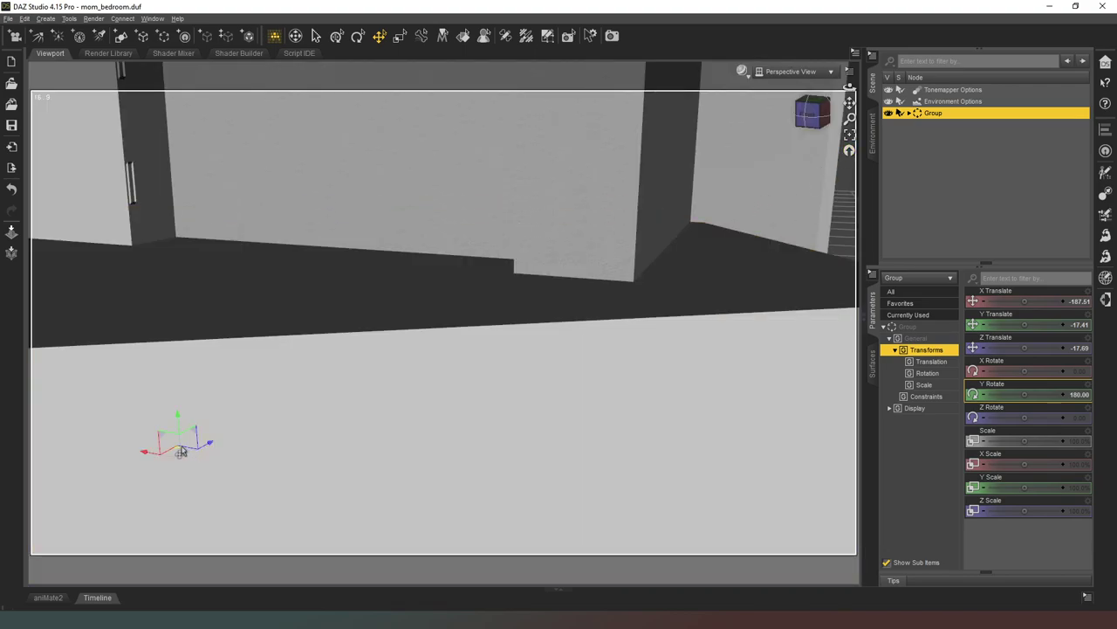
drag(179, 444, 625, 589)
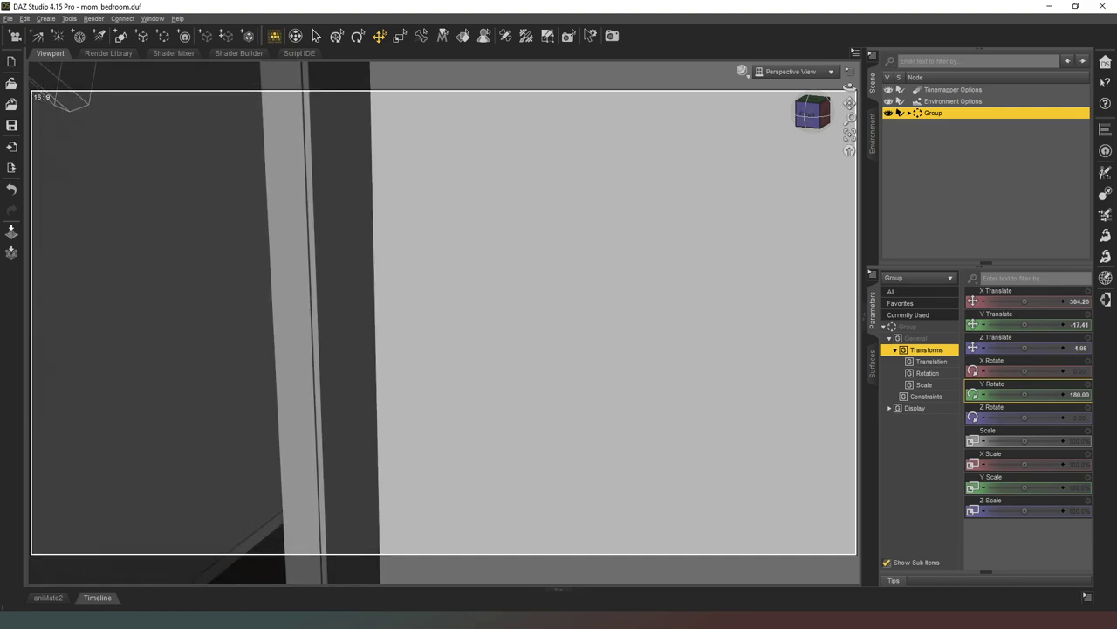
- Rotate the group to about 221.02 on Y and shift it to about X 171.95 and Z -58.62
double_click(1079, 395)
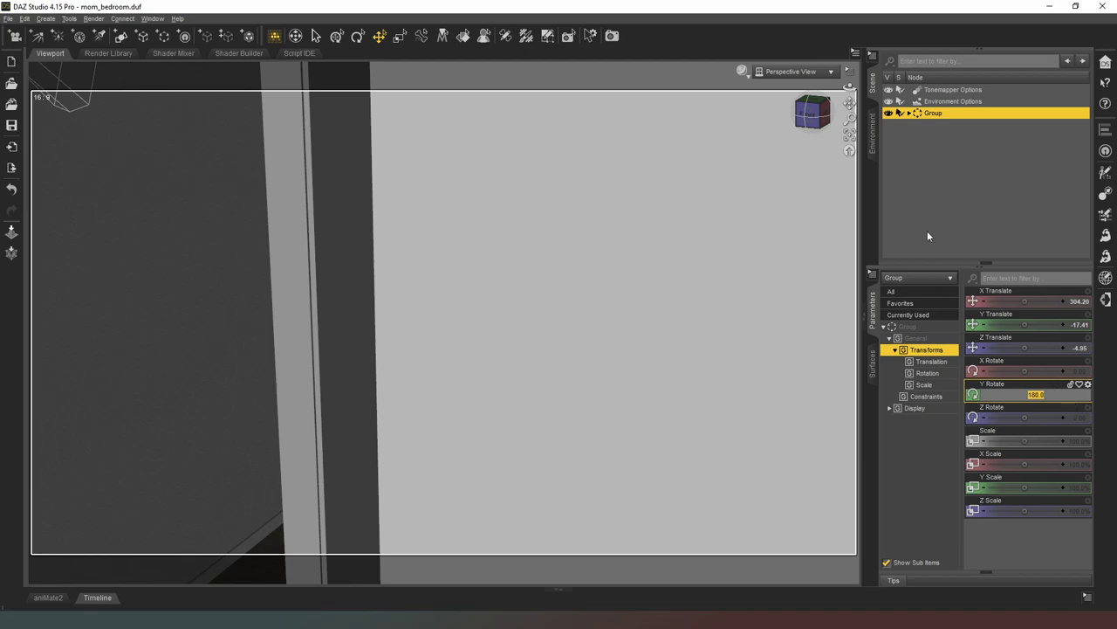
click(943, 431)
click(913, 329)
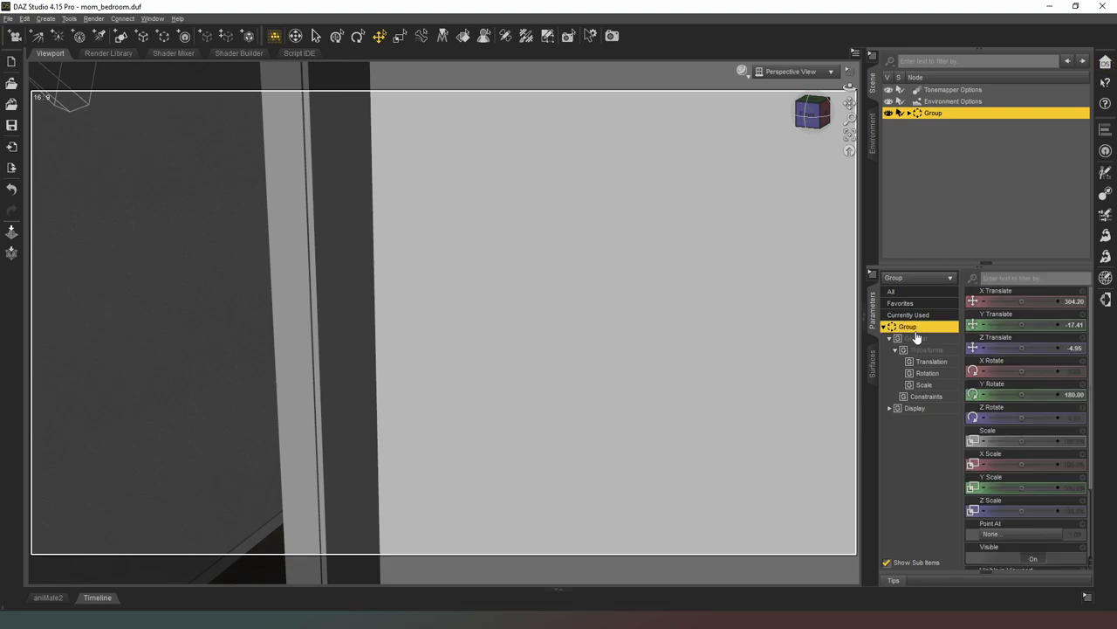
drag(1021, 393, 1042, 394)
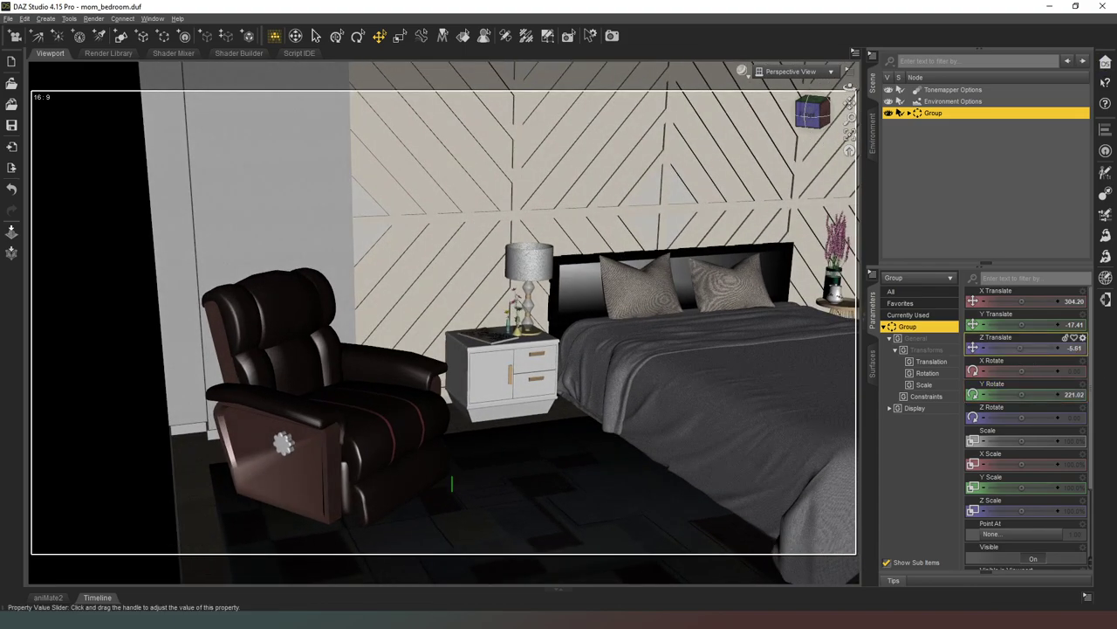
drag(1021, 347, 987, 301)
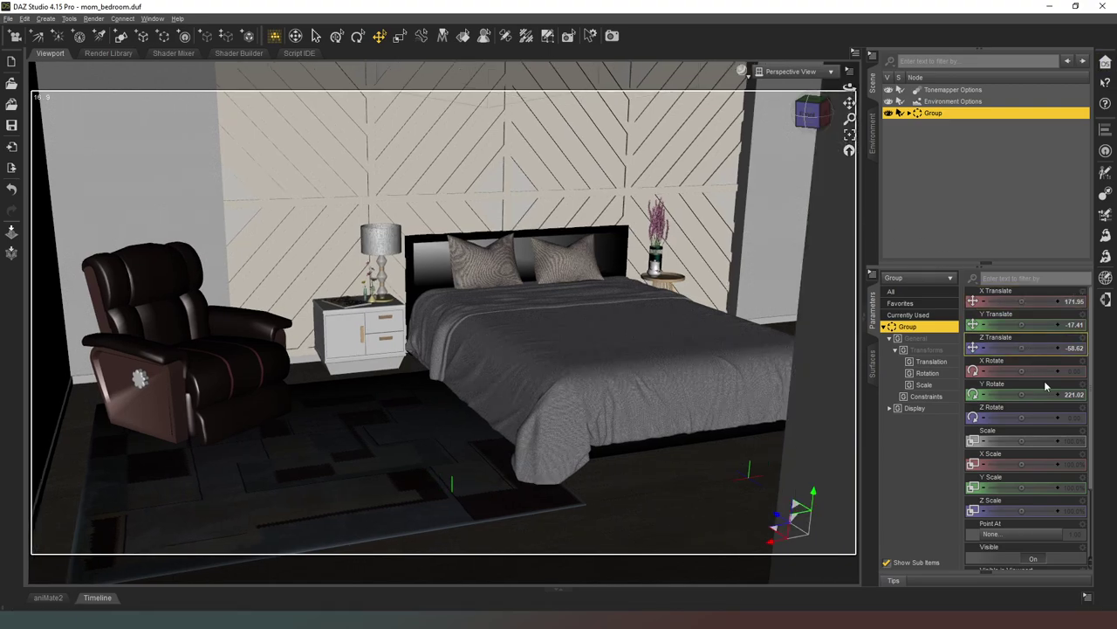
- Set the group's Y rotation to 180 and its X translation to about 335.45
click(1073, 399)
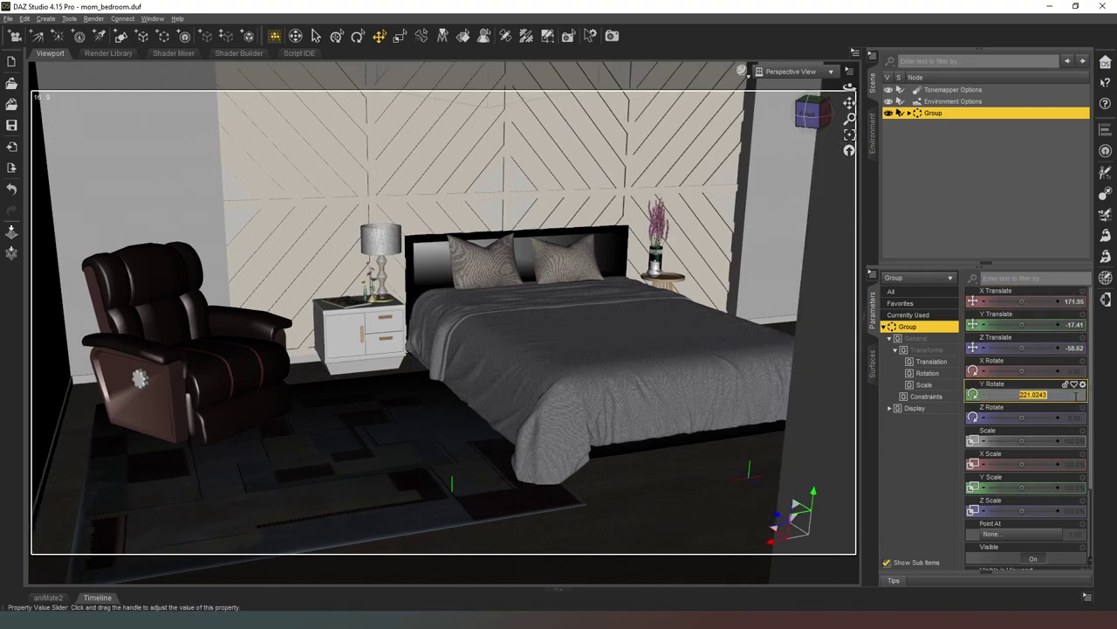
text(0)
key(Return)
key(Return)
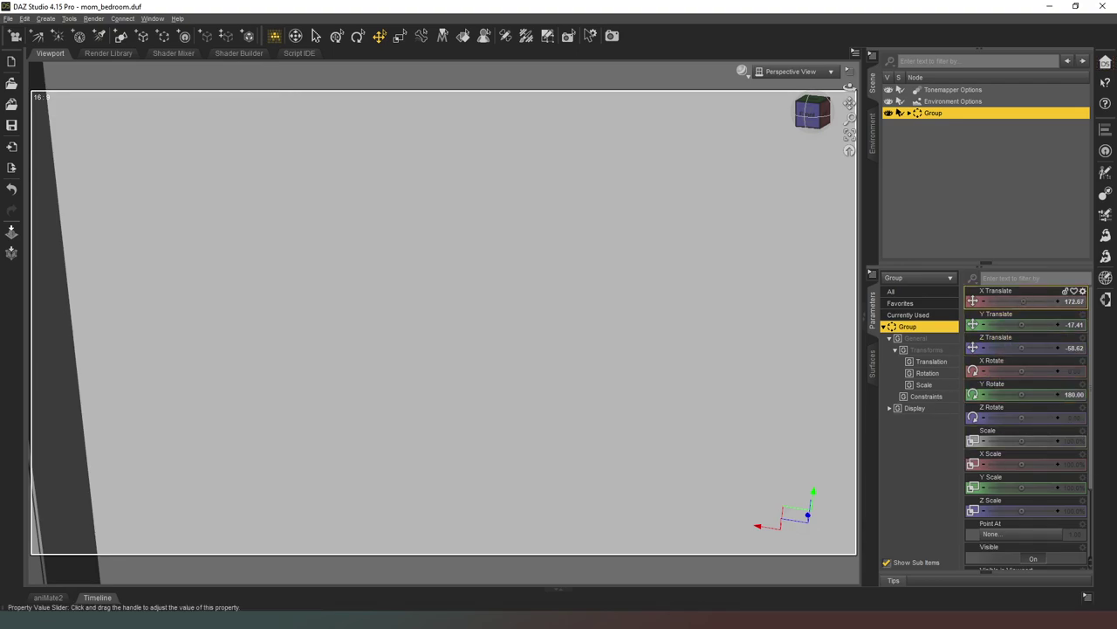
drag(1024, 302, 1047, 300)
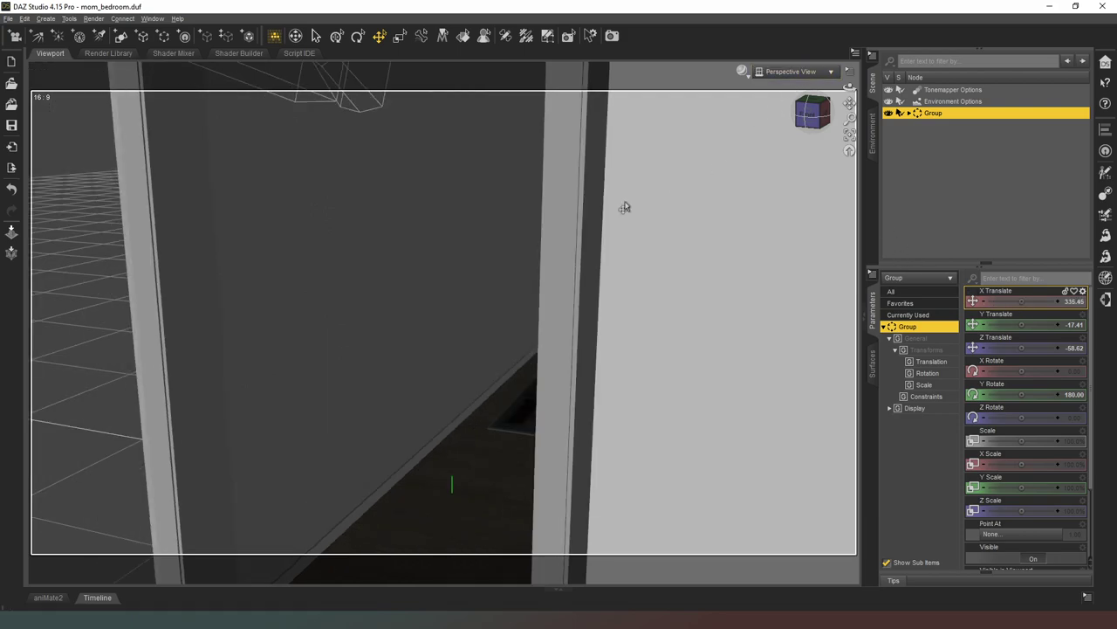
- Move all items from Bedroom to Cube out of the group and delete the empty group
click(911, 114)
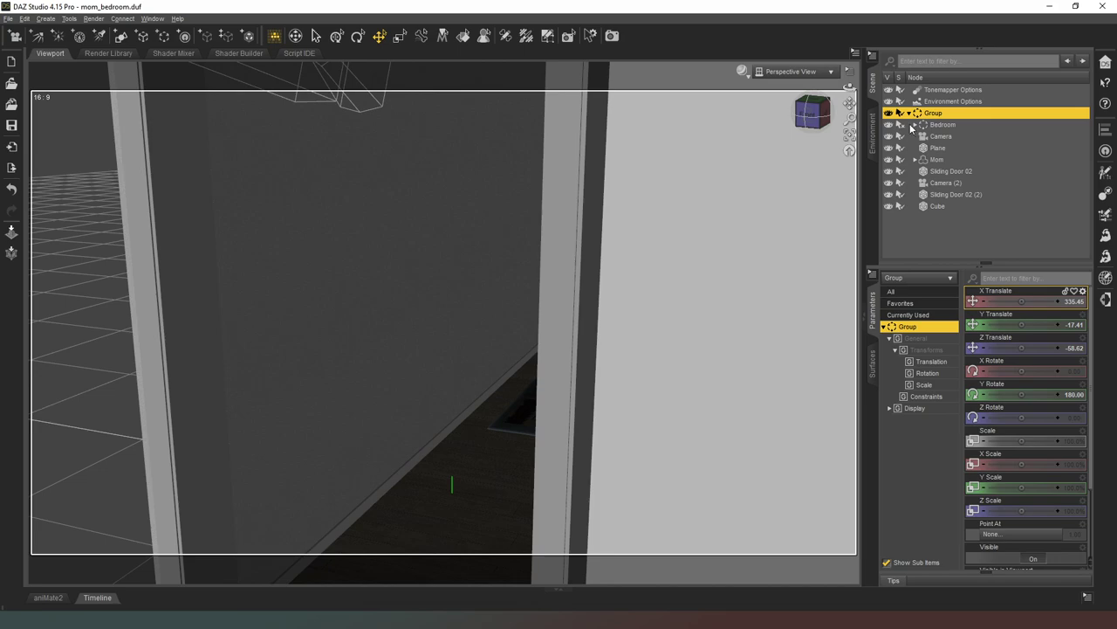
drag(953, 206, 927, 241)
click(930, 207)
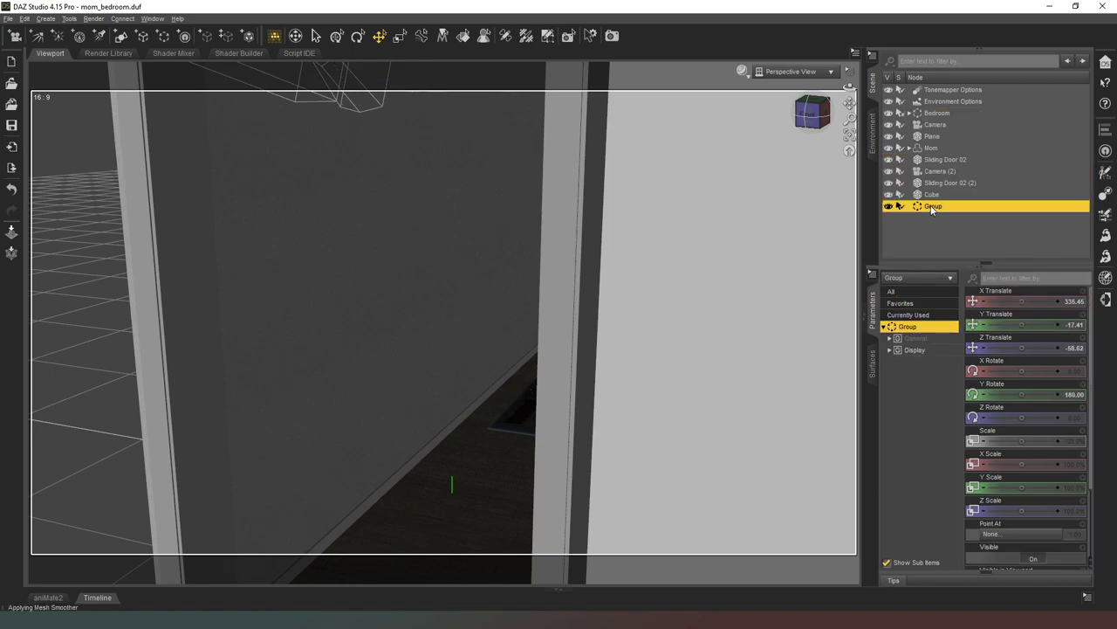
right_click(930, 207)
click(961, 231)
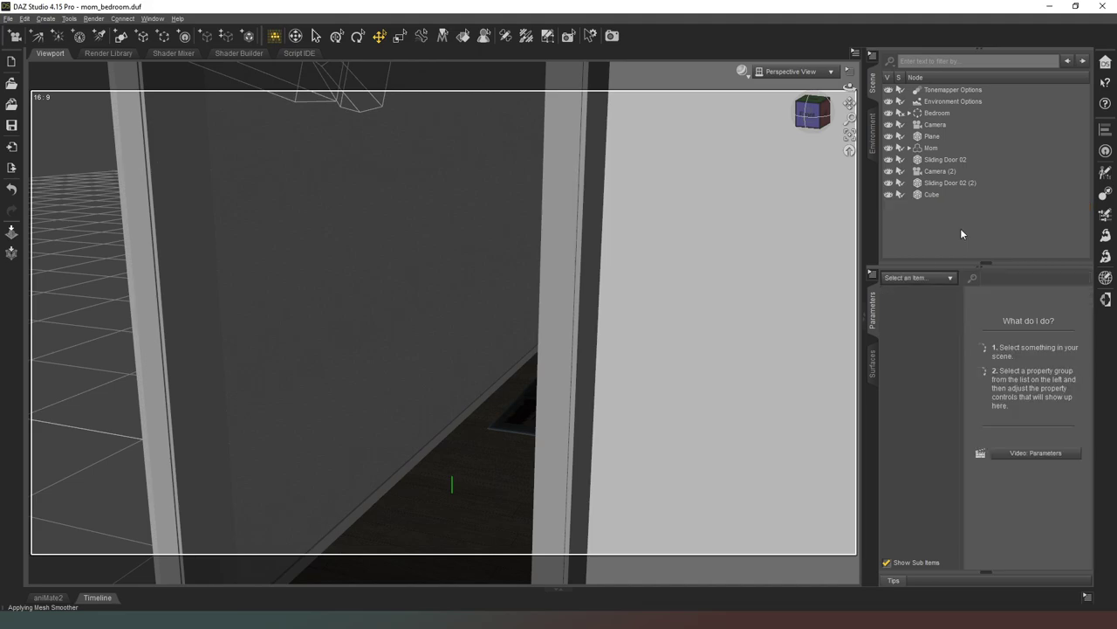
- Save the repositioned bedroom scene
drag(808, 114, 450, 79)
click(12, 125)
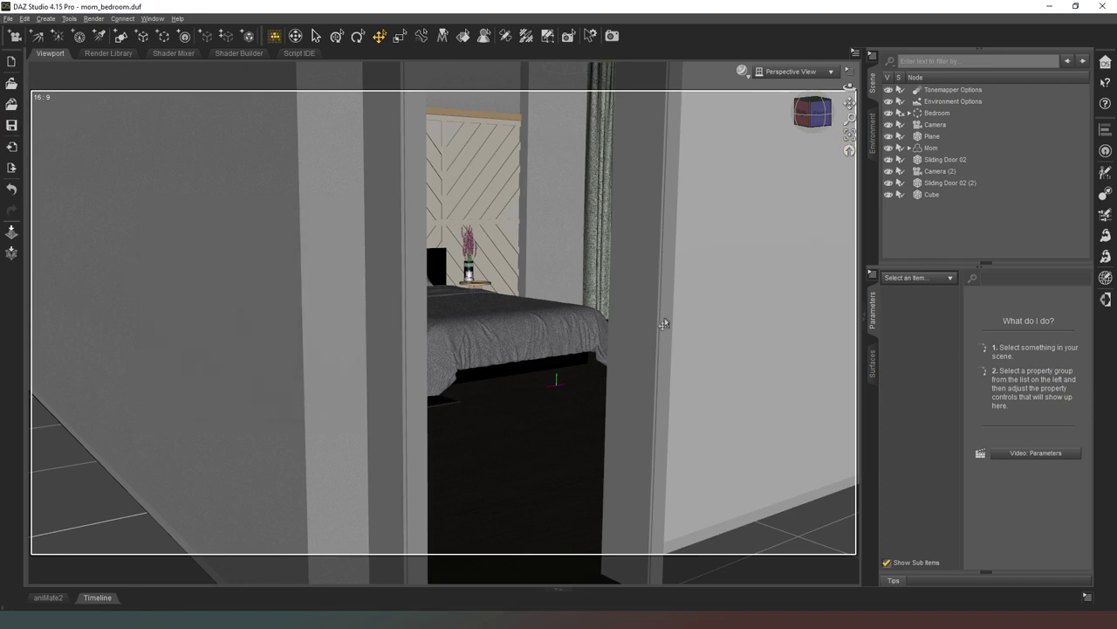
- Group the Cube with both sliding doors, using Closet as the group's name and label
scroll(731, 203, up, 3)
drag(822, 130, 820, 118)
scroll(818, 121, up, 3)
scroll(826, 112, up, 4)
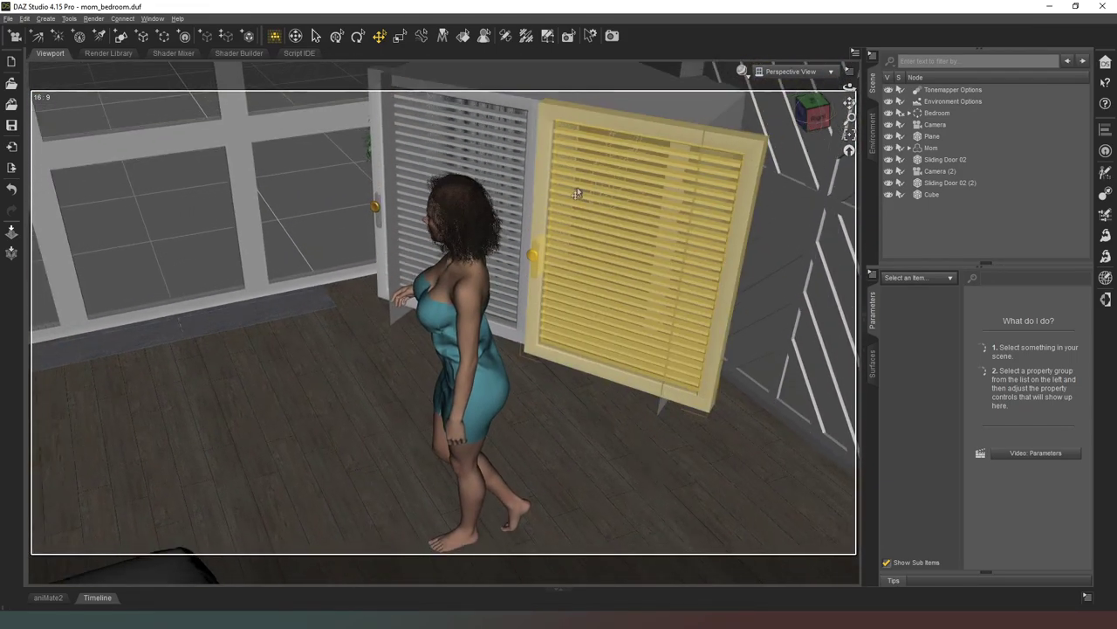
middle_drag(509, 144, 476, 201)
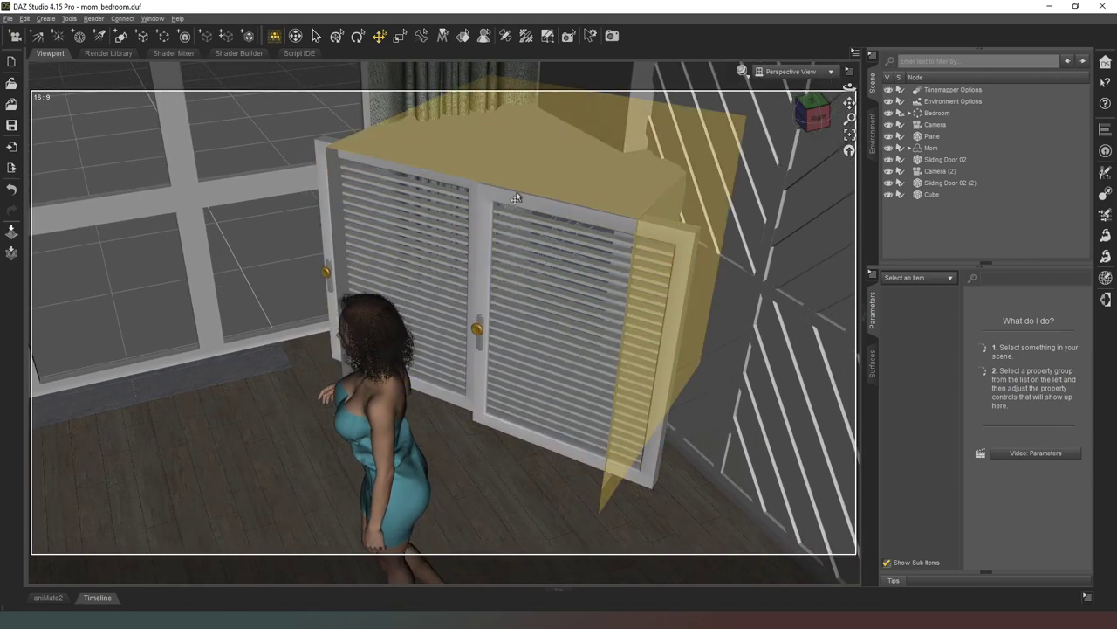
click(933, 194)
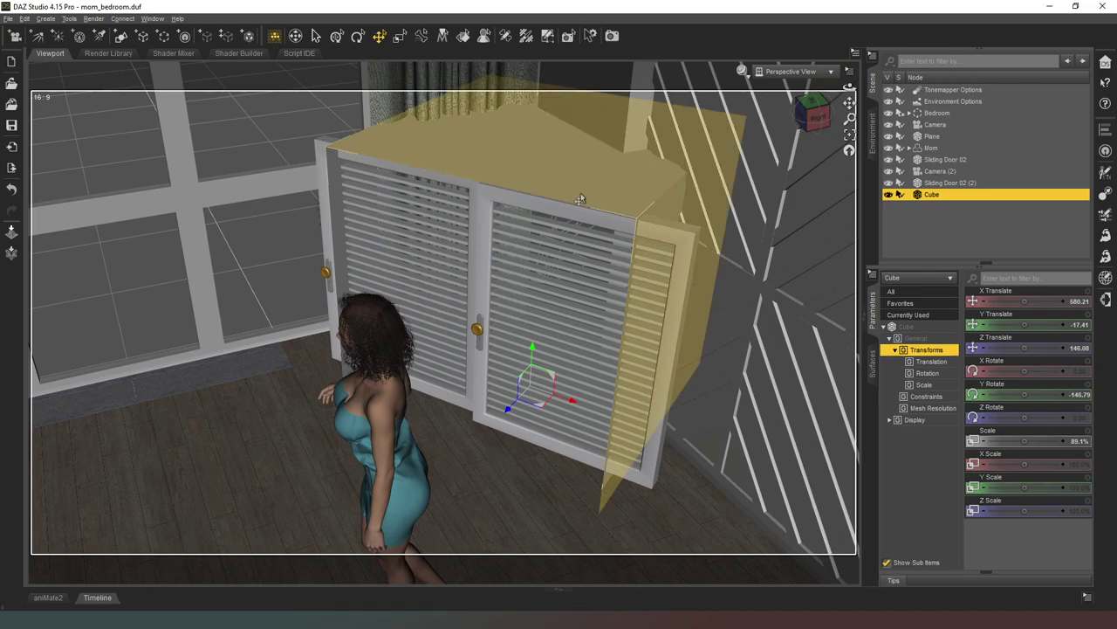
ctrl+click(551, 255)
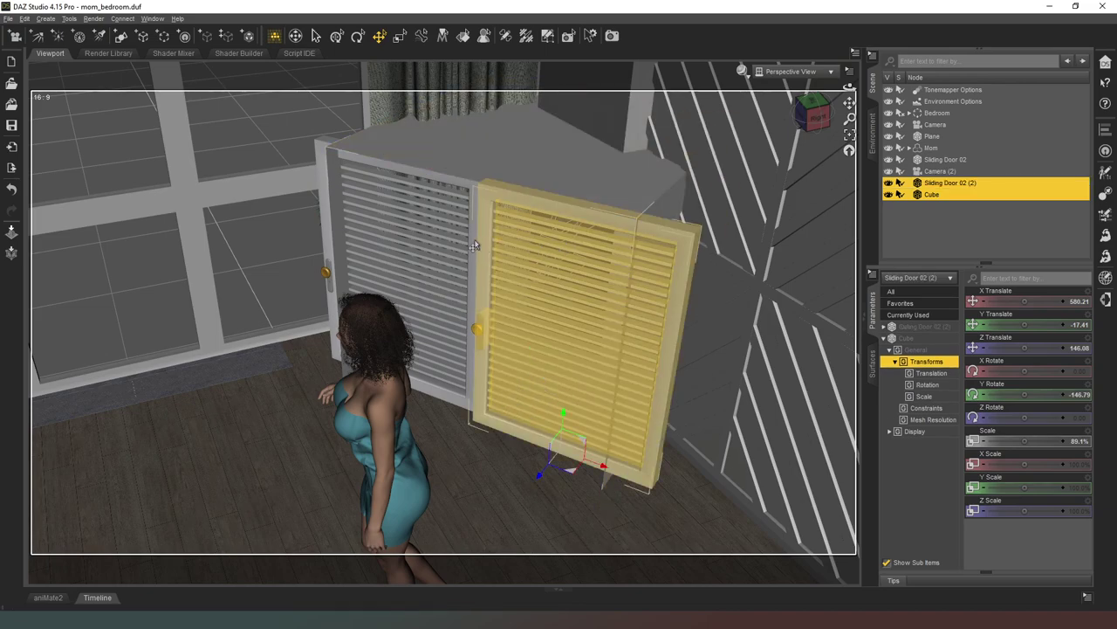
ctrl+click(441, 236)
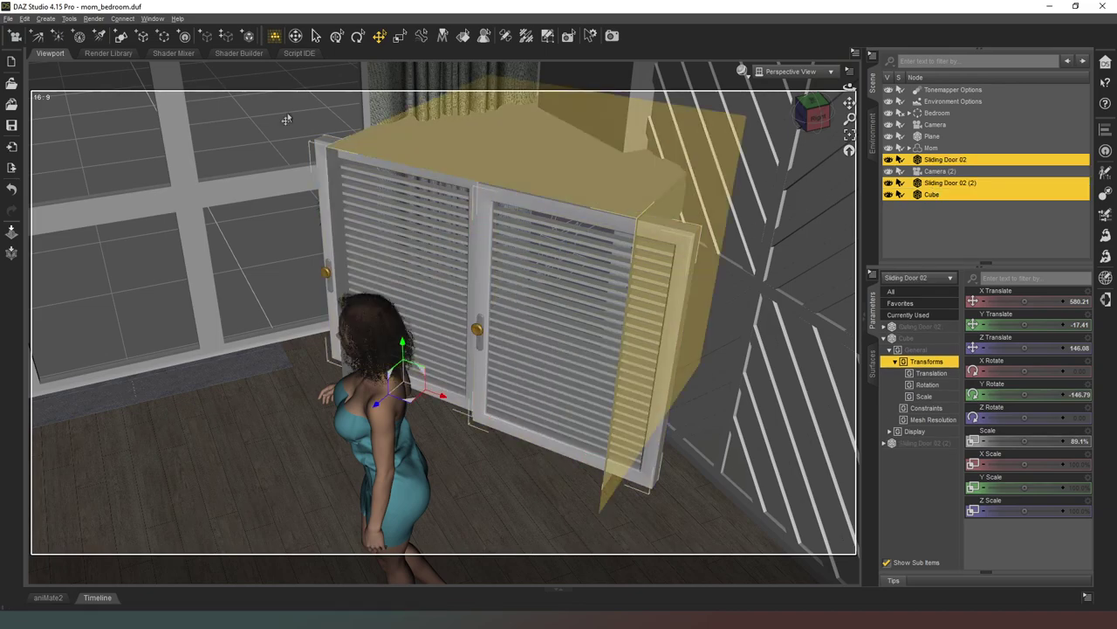
click(164, 36)
drag(508, 294, 369, 259)
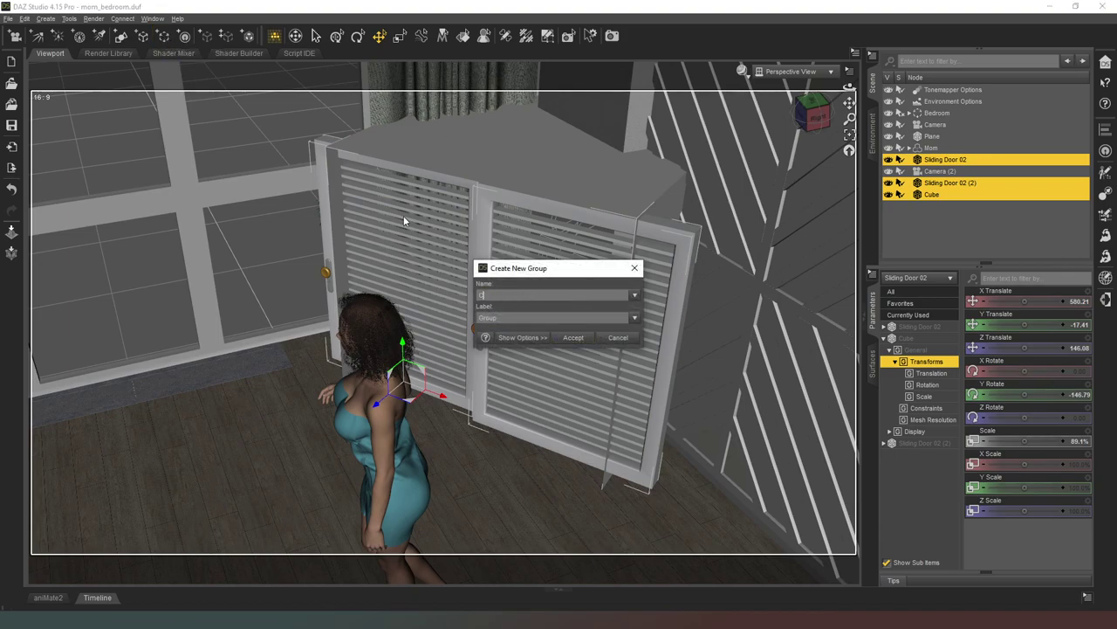
key(Tab)
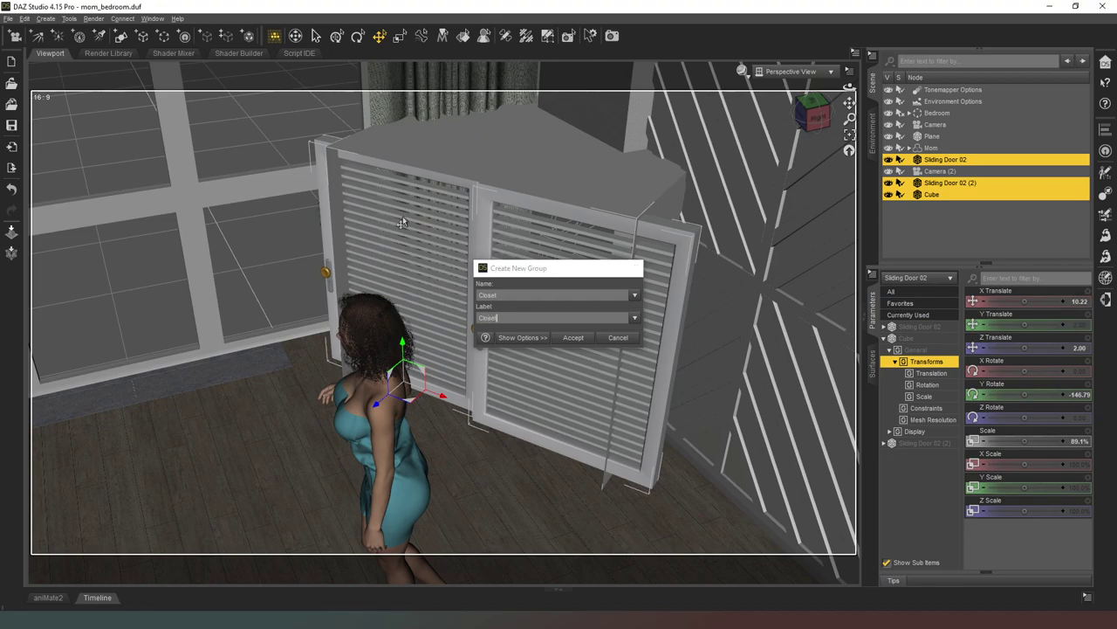
key(Return)
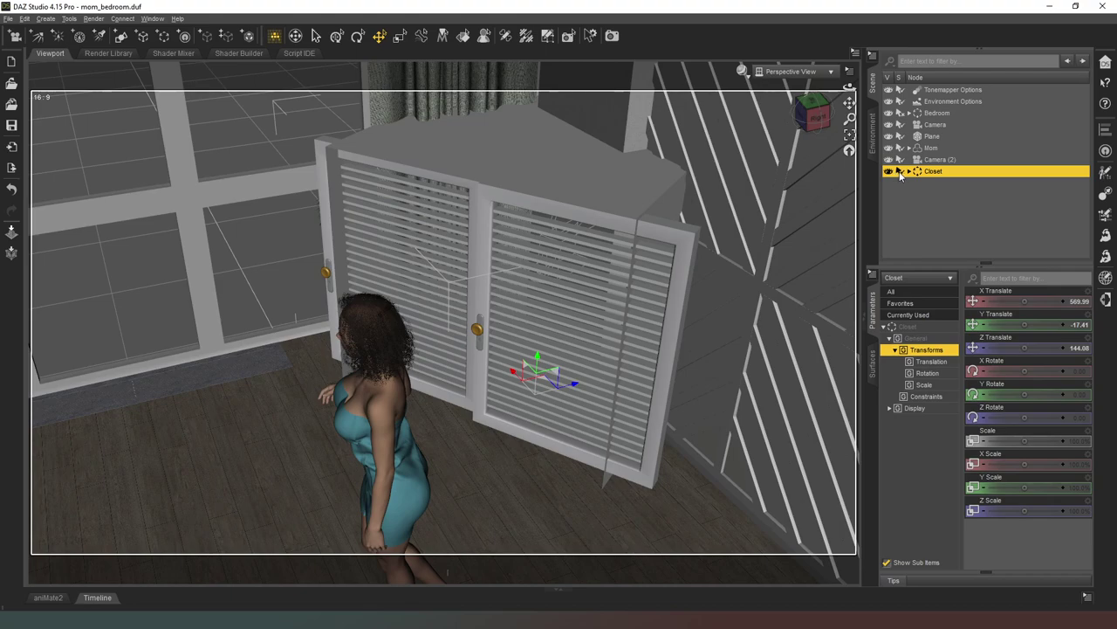
- Hide the Closet group and move Camera (2) into it
click(889, 171)
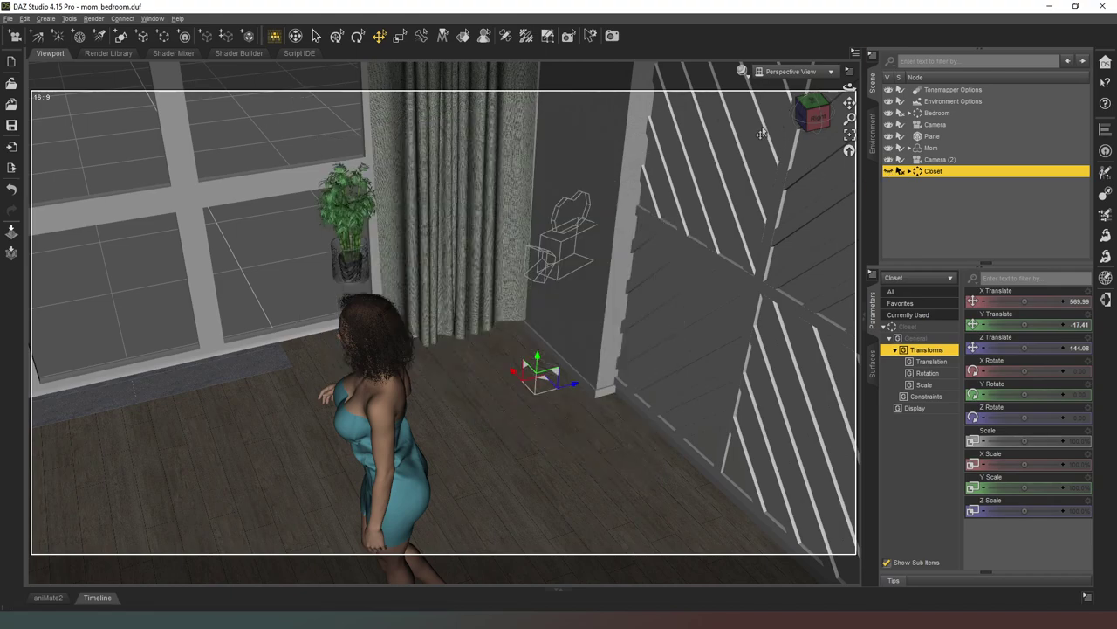
drag(947, 164, 947, 171)
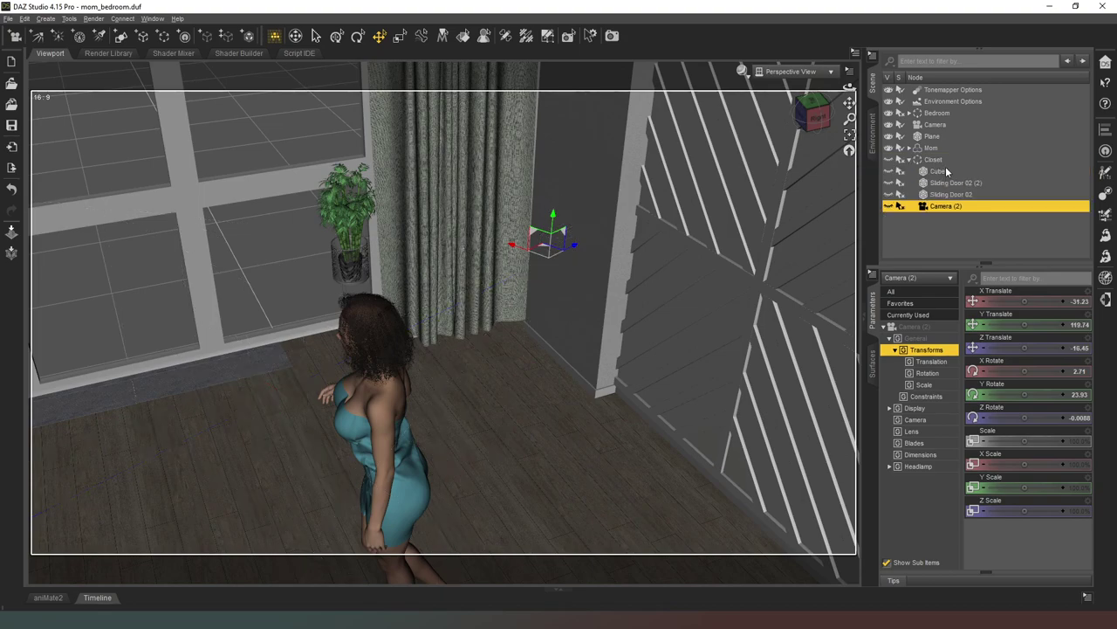
click(947, 224)
- Move the Mom figure to the floor near the bedroom window, at about X 467.06 and Z -153.45, with a Y rotation of -8.33
click(819, 118)
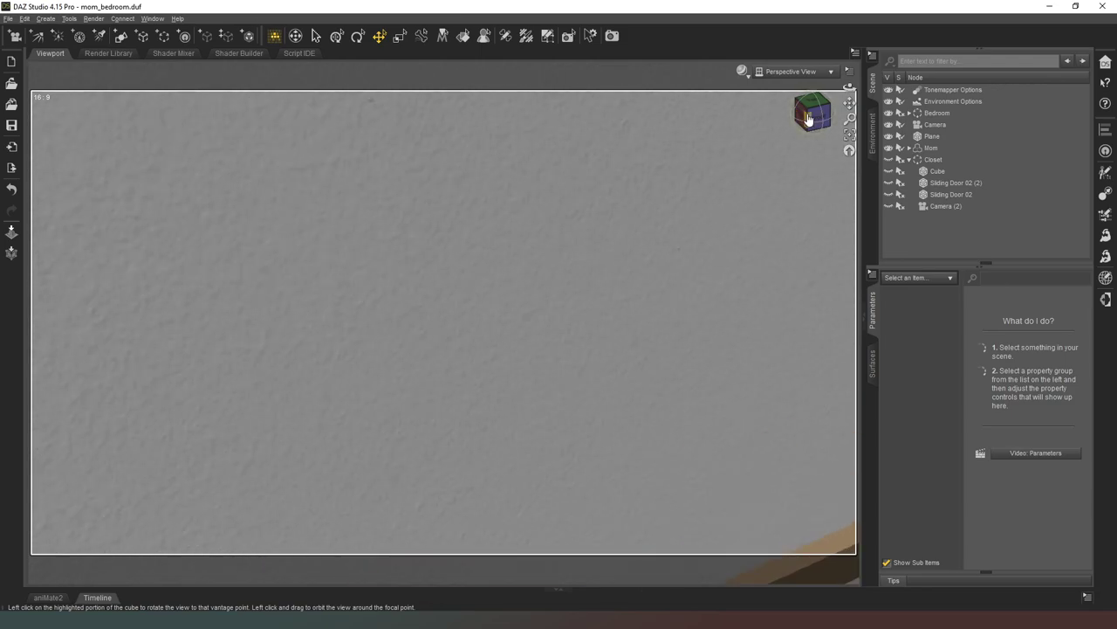
click(808, 114)
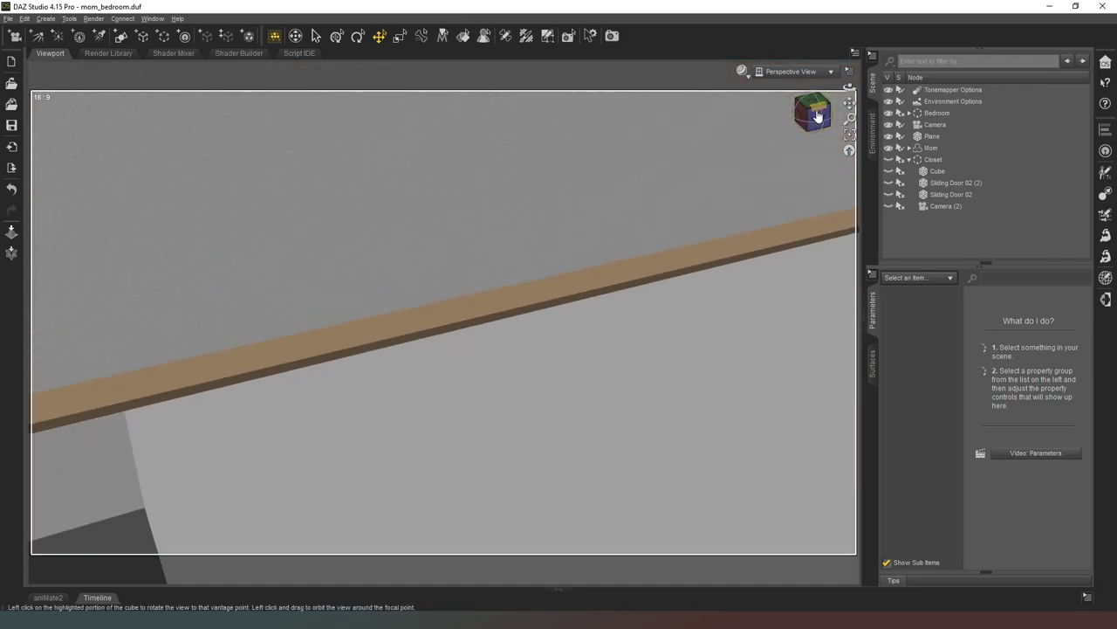
drag(818, 116, 823, 105)
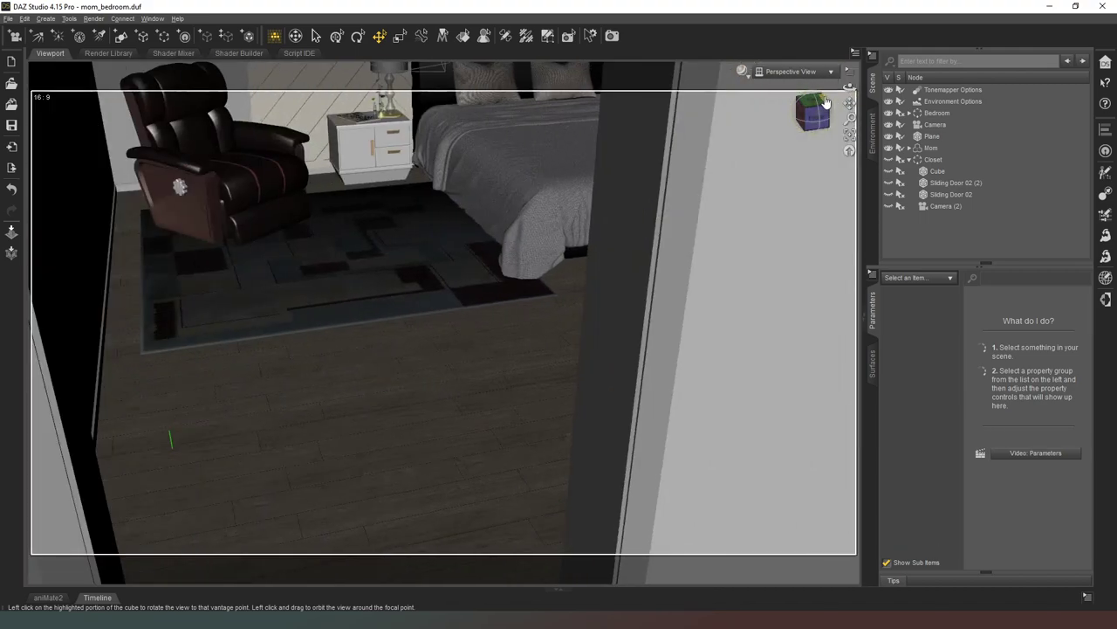
drag(850, 103, 772, 153)
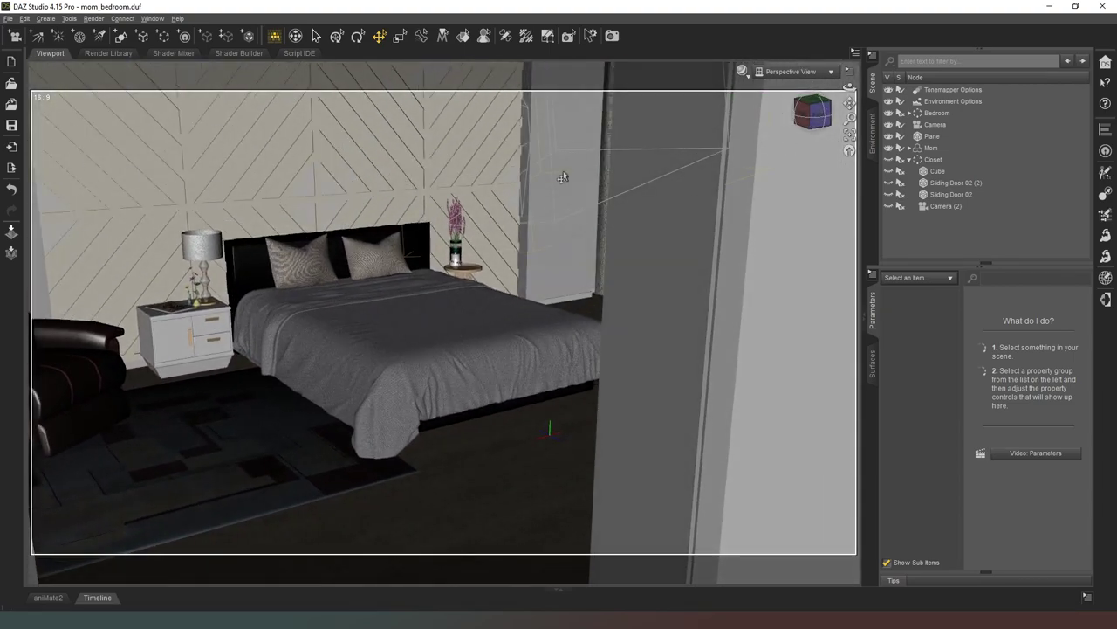
mouse_move(808, 129)
mouse_down()
mouse_move(810, 120)
mouse_move(792, 135)
mouse_up()
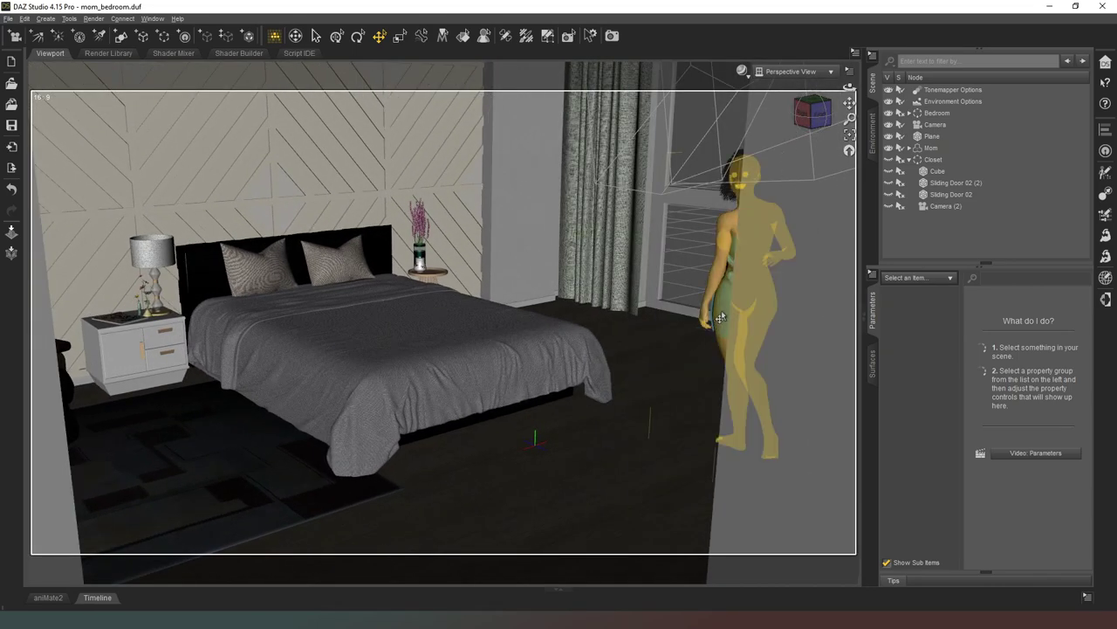
click(734, 410)
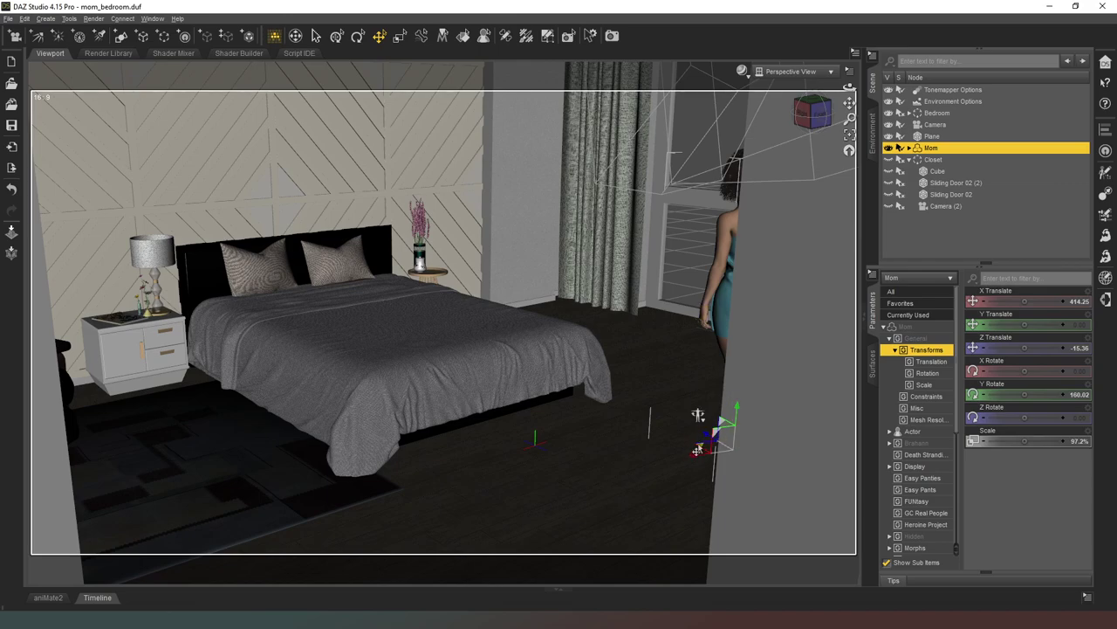
drag(697, 450, 565, 381)
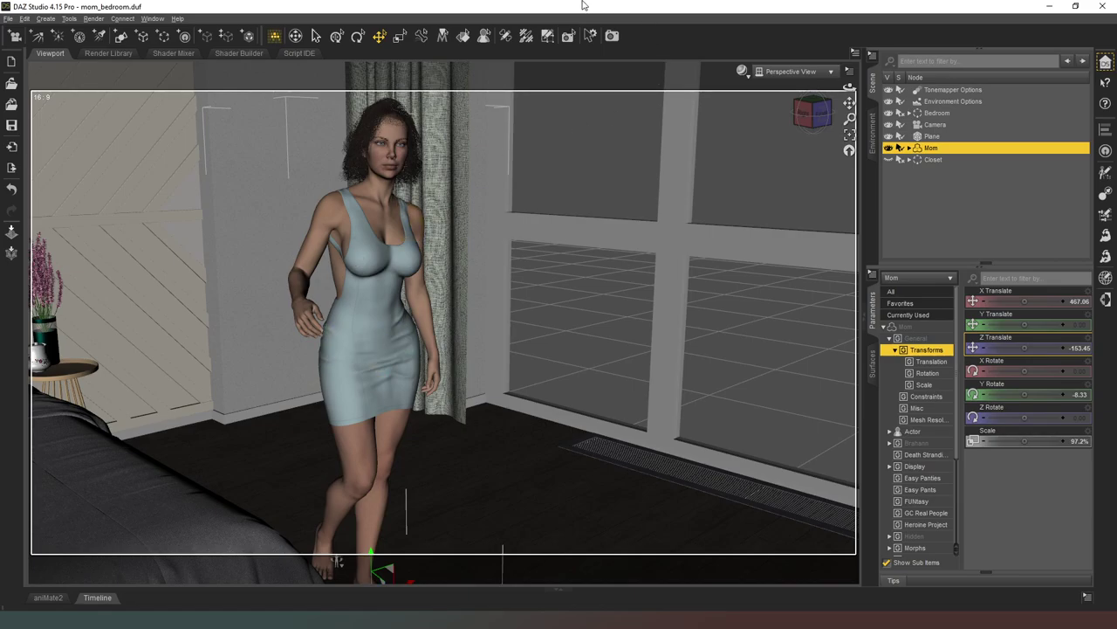
- Reposition Mom beside the curtain at about X 452.27 and Z -105.29, and set her Y translation to 4.53
mouse_move(812, 120)
mouse_down()
mouse_move(873, 120)
mouse_move(785, 120)
mouse_move(816, 112)
mouse_move(805, 109)
mouse_move(808, 142)
mouse_up()
scroll(803, 121, down, 2)
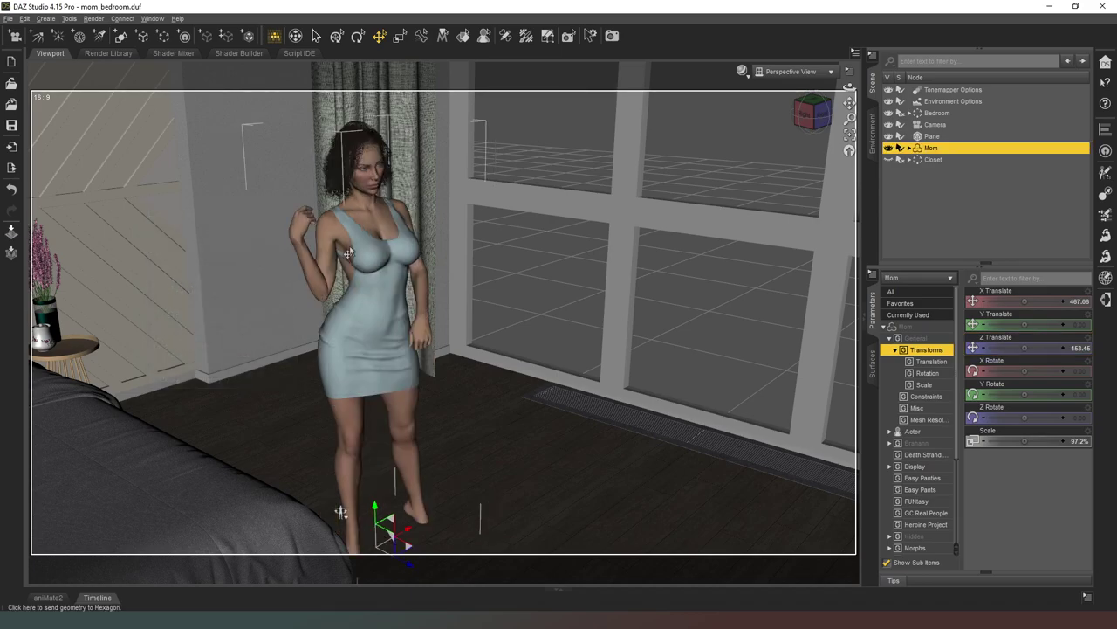
drag(824, 118, 812, 118)
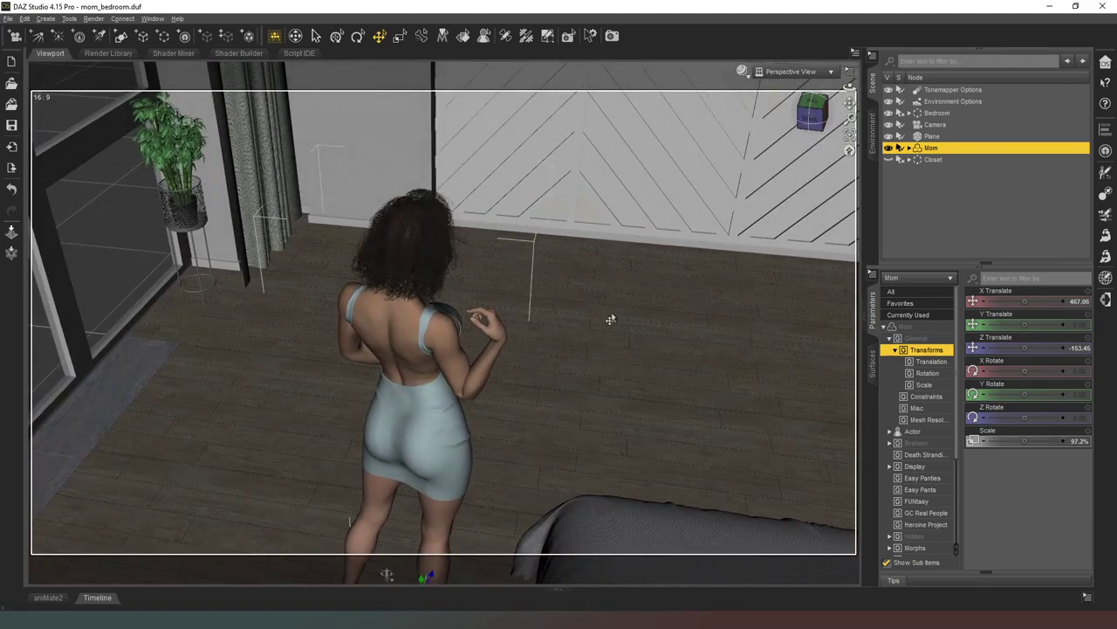
key(ctrl+f)
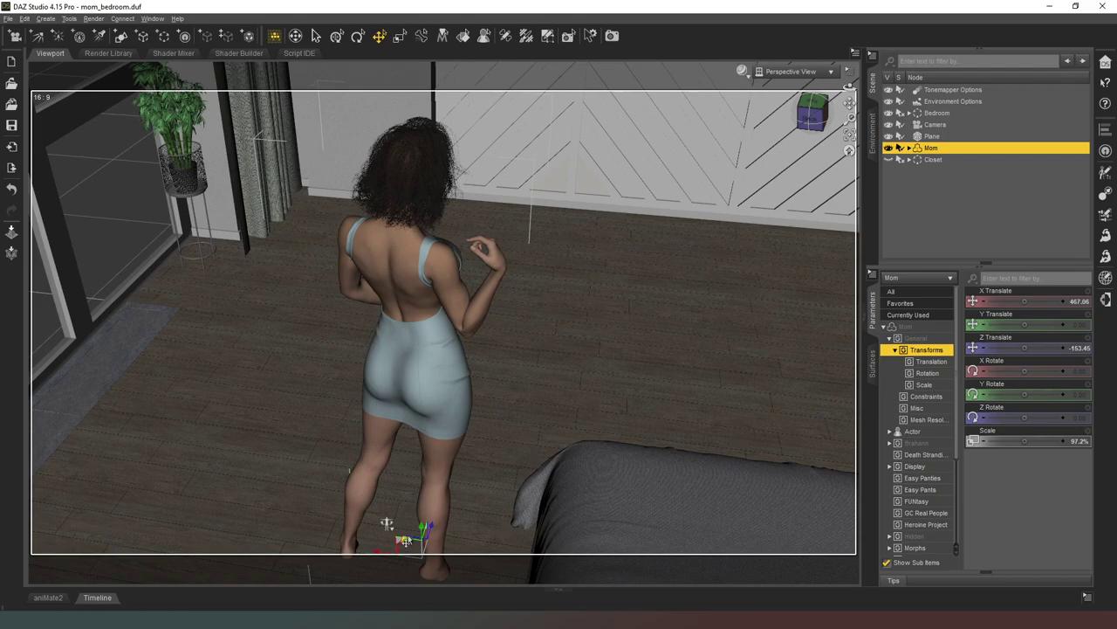
drag(443, 472, 519, 393)
drag(821, 118, 821, 116)
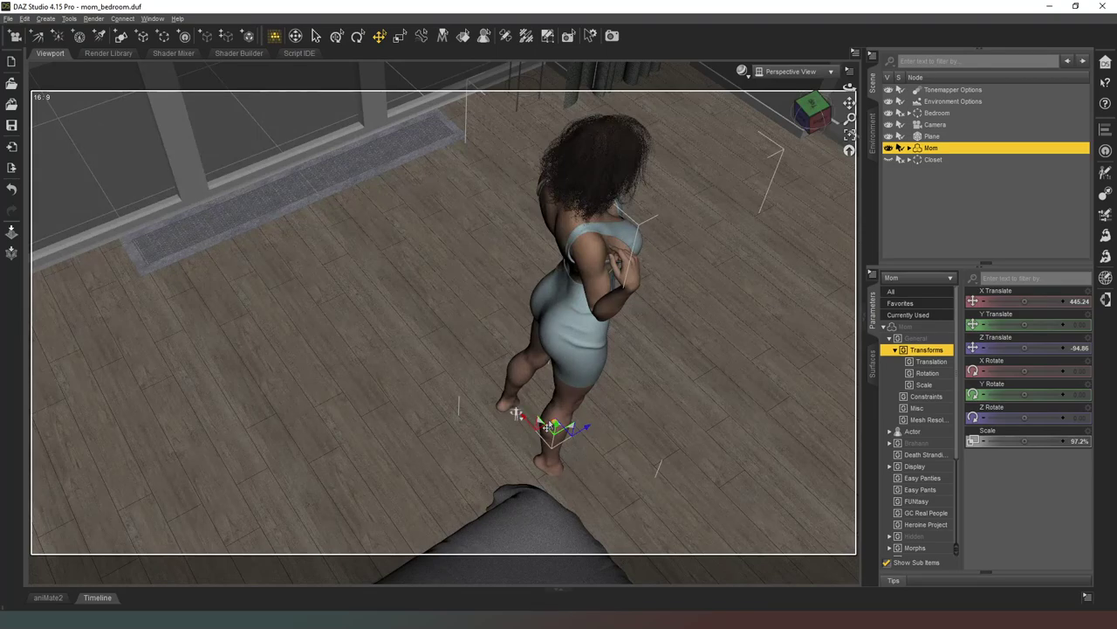
drag(548, 427, 520, 426)
drag(812, 125, 849, 133)
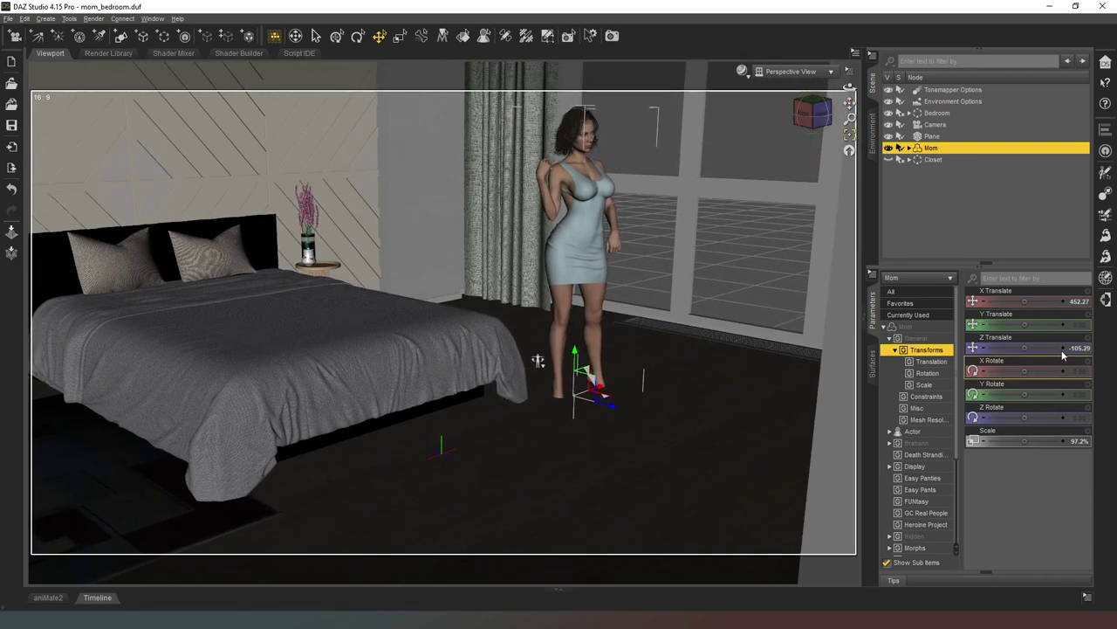
drag(1023, 324, 1031, 325)
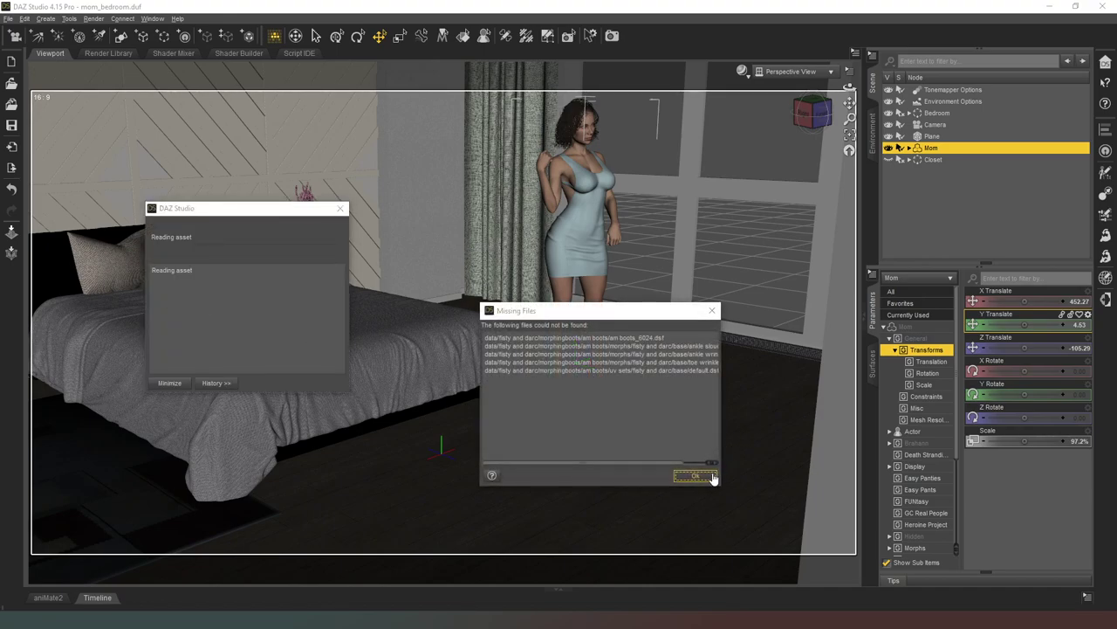
- Dismiss the missing-files notices and undo the addition of the boots to Mom
click(712, 477)
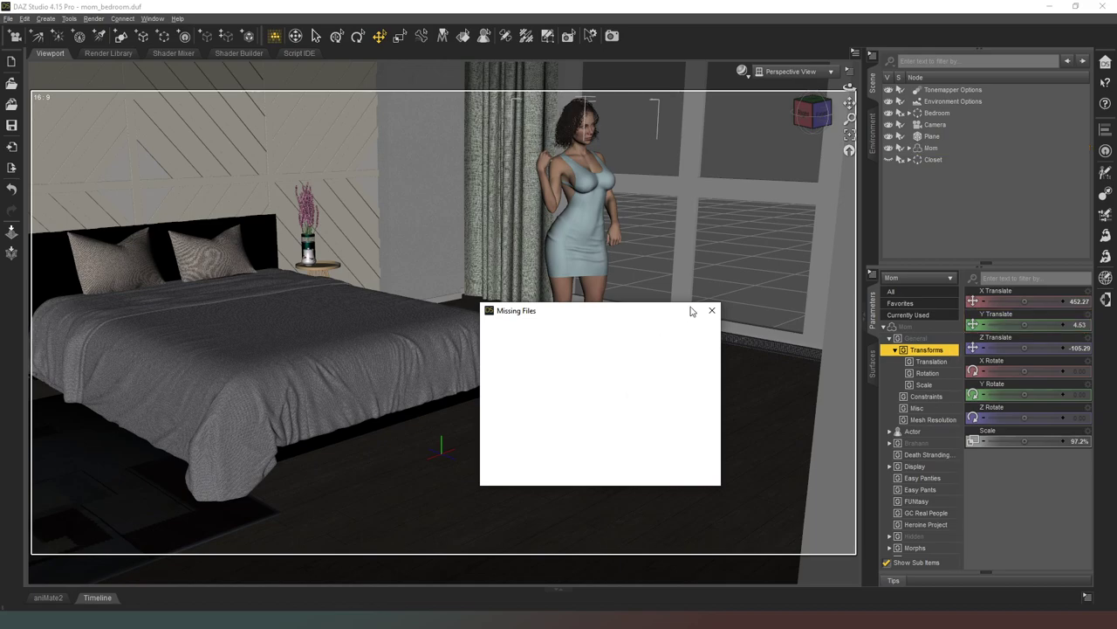
click(711, 310)
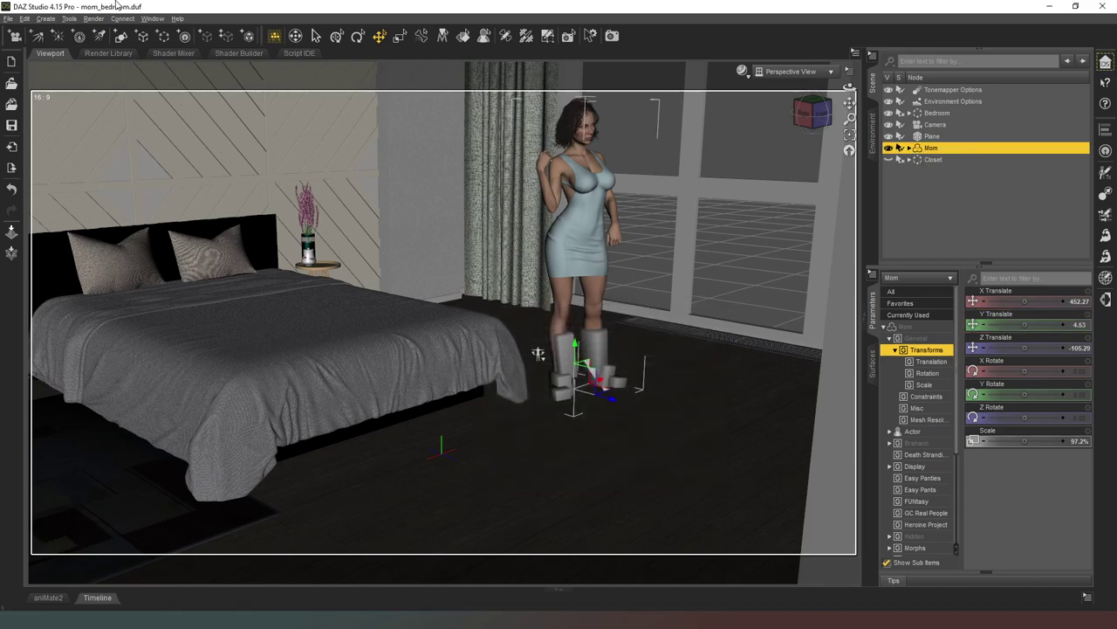
click(25, 19)
click(41, 32)
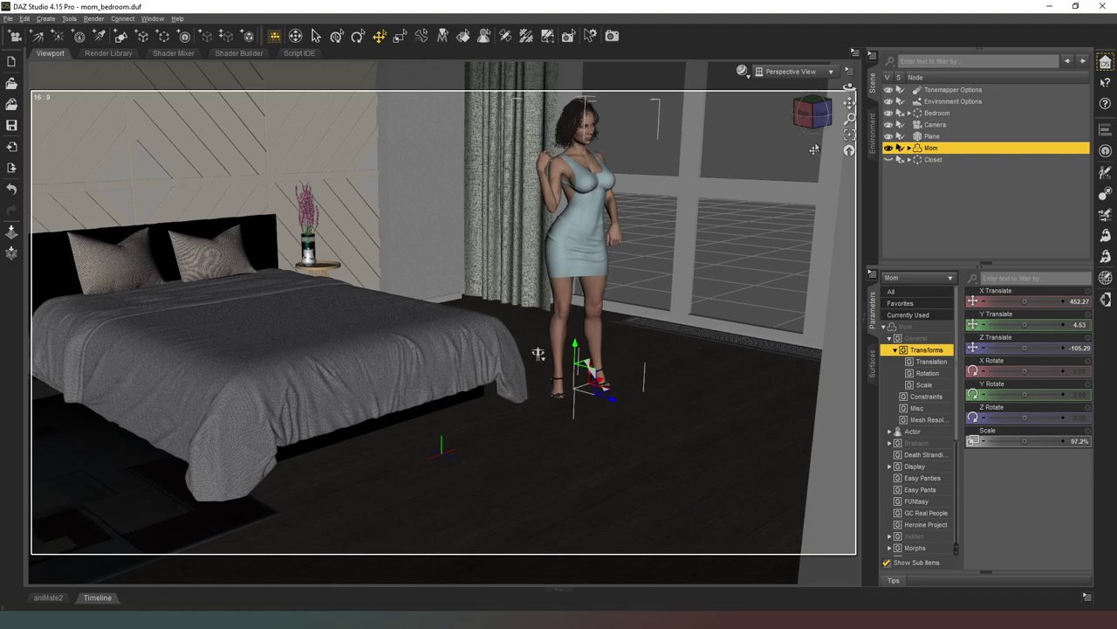
- Raise Mom to a Y translation of 7.21 so that her heeled sandals rest on the floor
mouse_move(812, 102)
mouse_down()
mouse_move(834, 105)
mouse_move(808, 105)
mouse_up()
scroll(808, 106, up, 5)
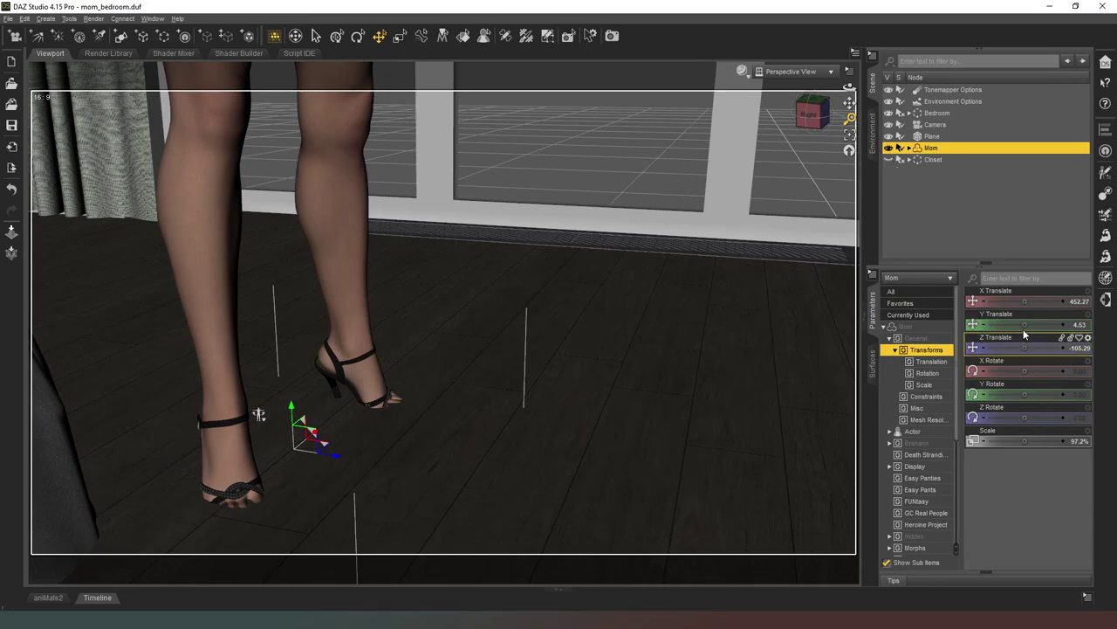
drag(259, 413, 259, 399)
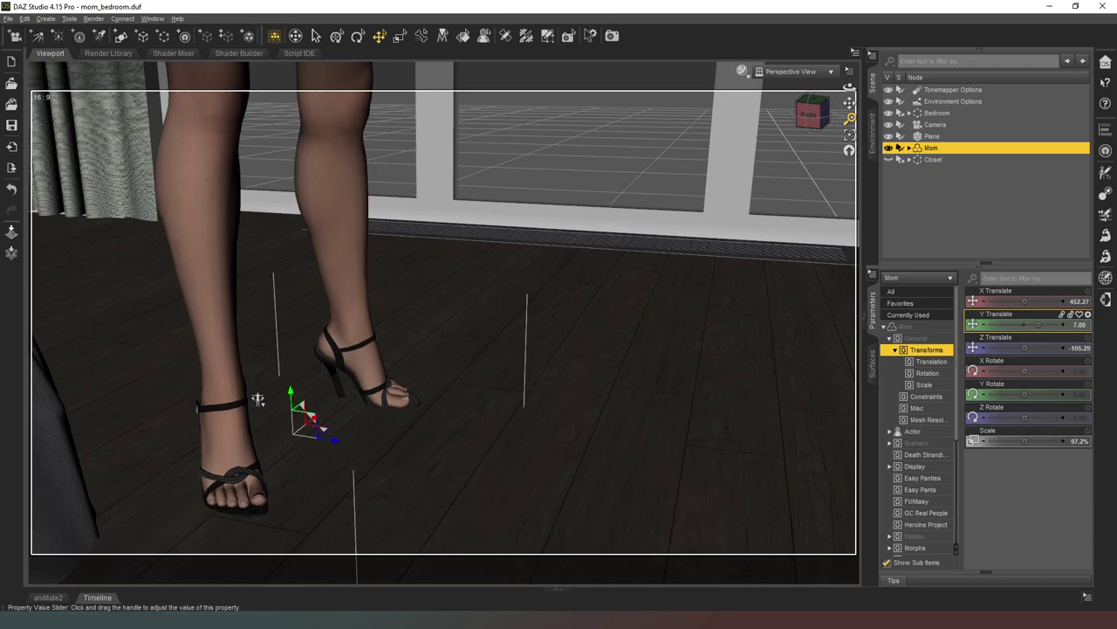
drag(1038, 325, 1042, 324)
scroll(797, 94, down, 3)
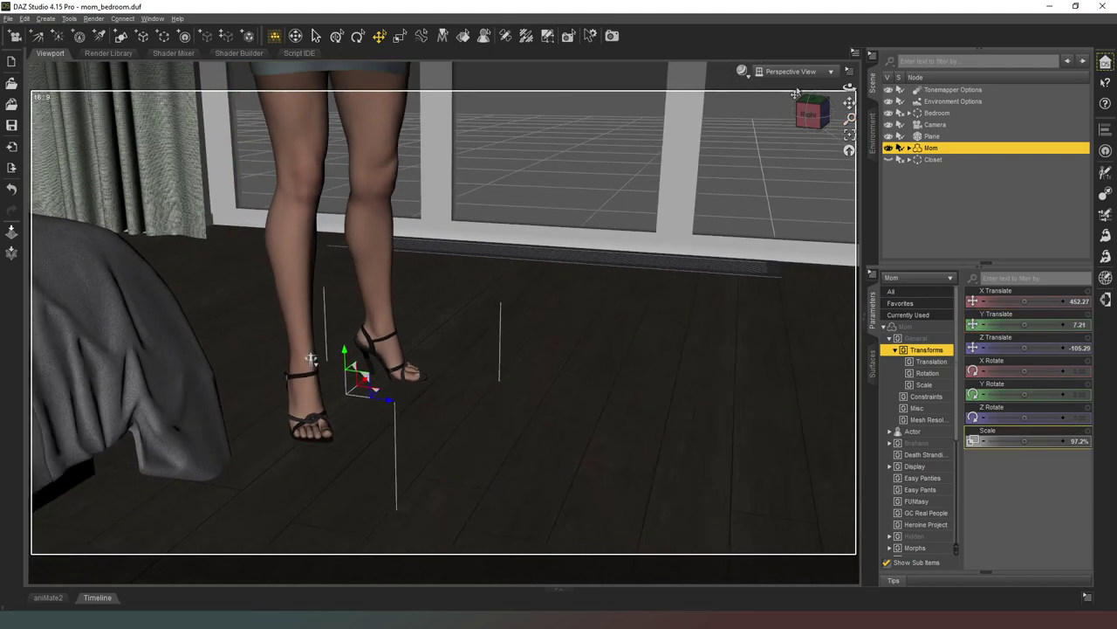
- Preview the bedroom with Mom standing by the window in the NVIDIA Iray draw style
drag(796, 94, 813, 116)
drag(333, 340, 524, 354)
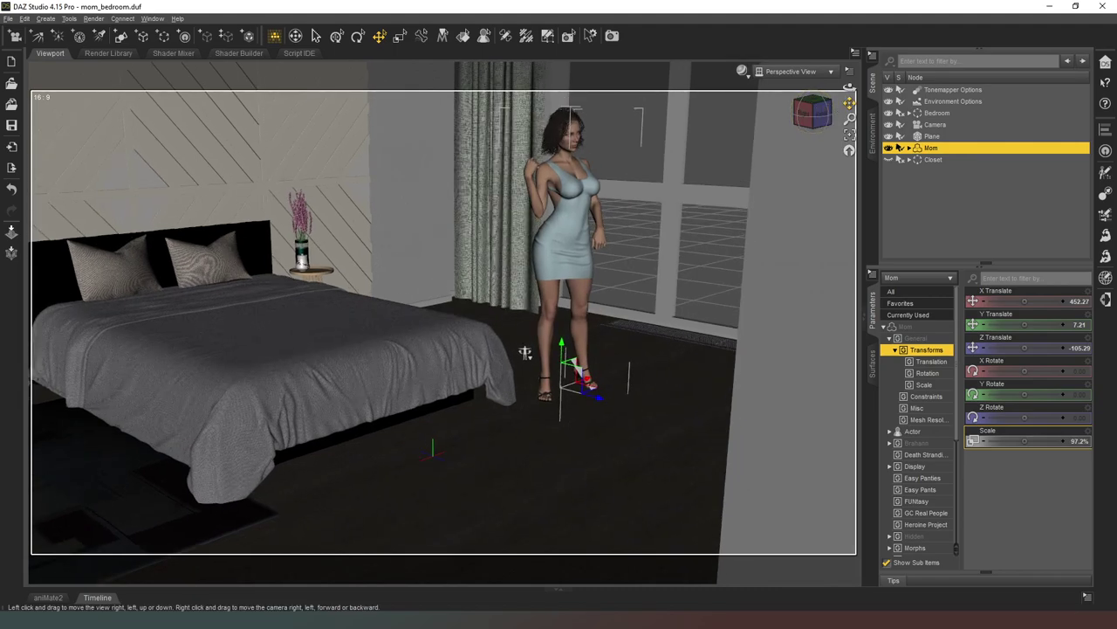
drag(850, 103, 847, 147)
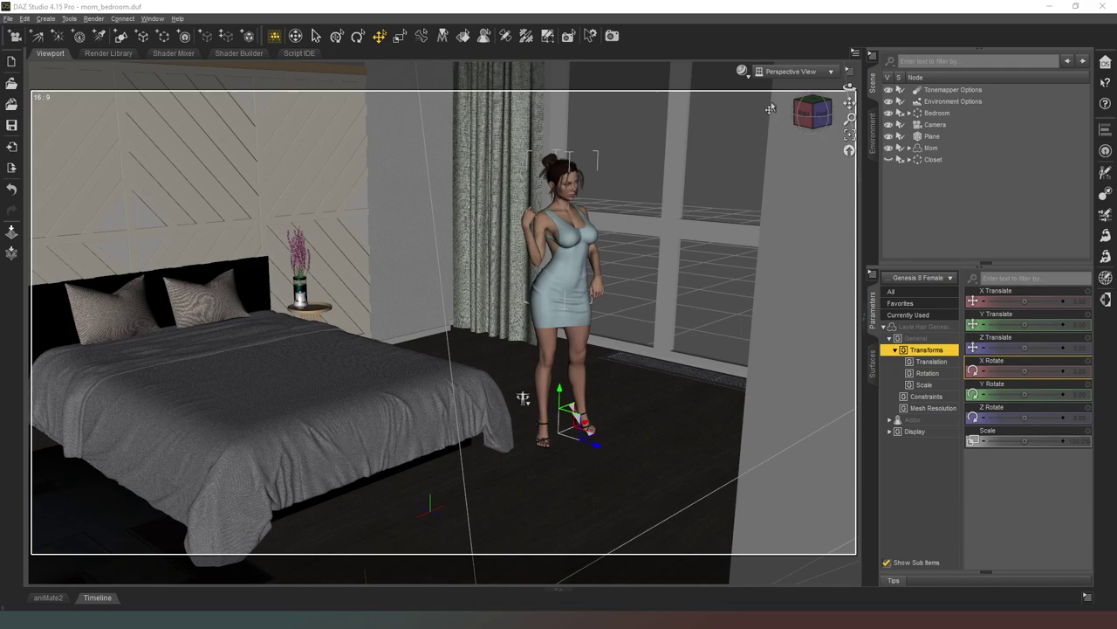
click(742, 71)
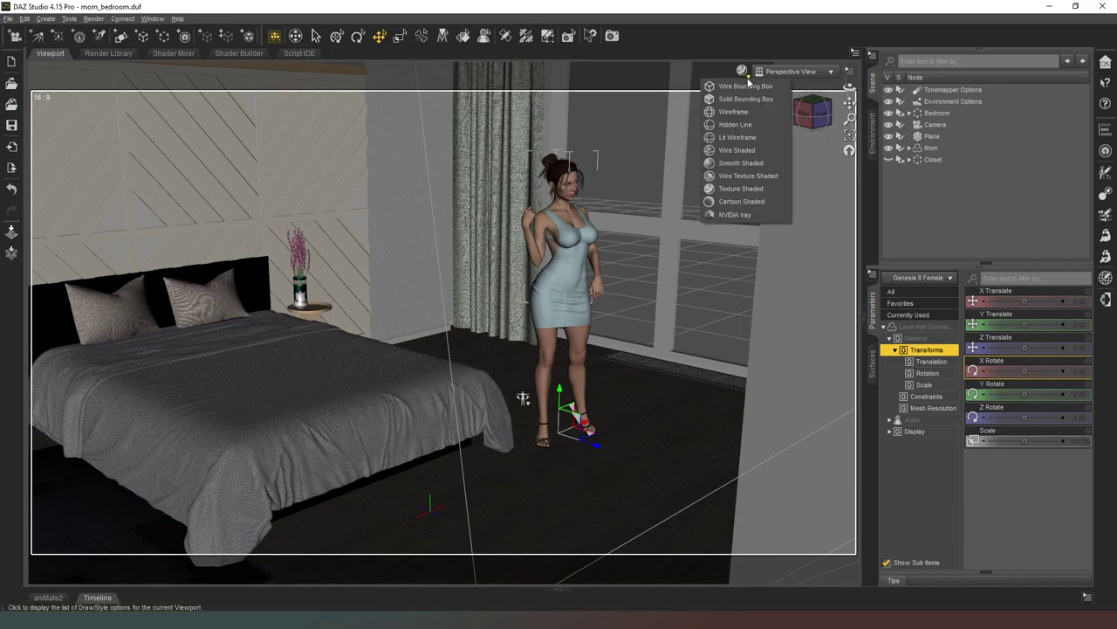
click(750, 216)
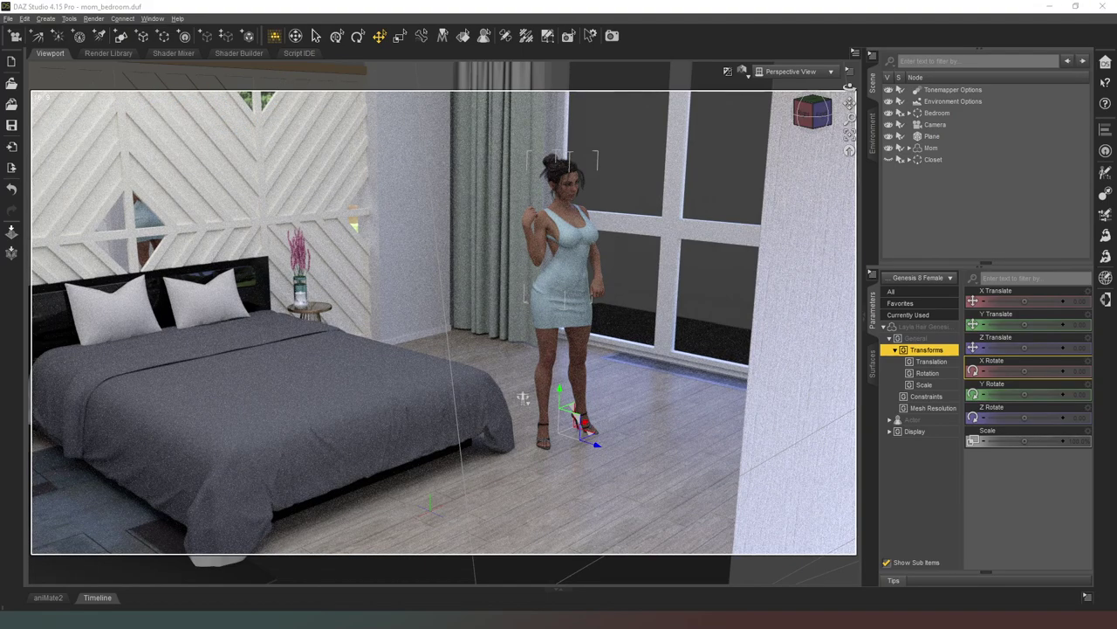
key(ctrl+9)
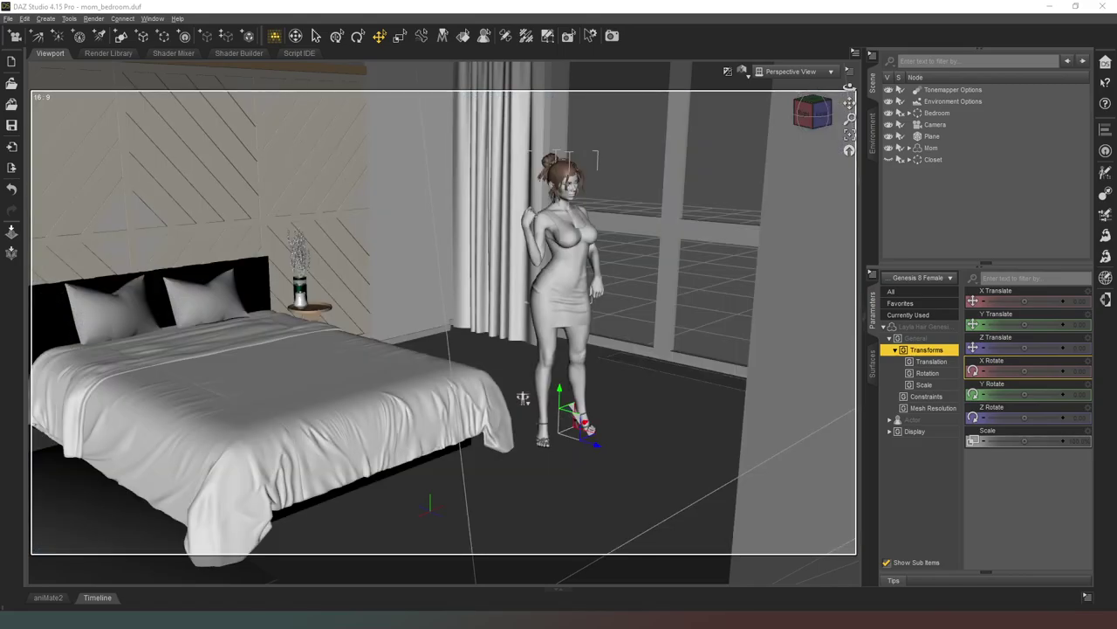
key(ctrl+shift+i)
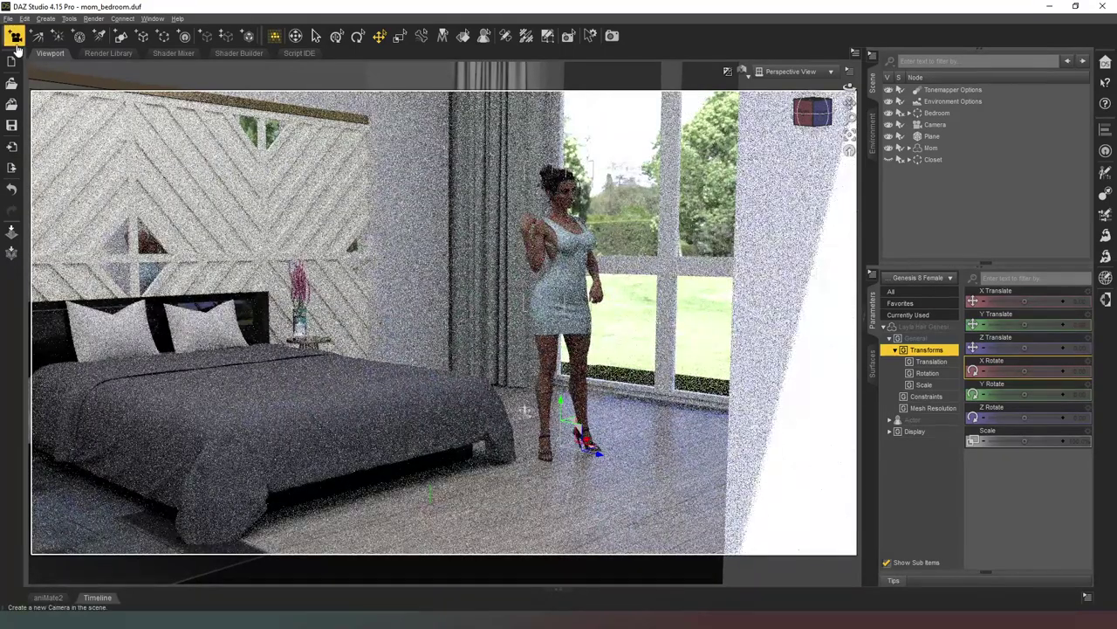
- Create a new camera using the active viewport transforms and look through Camera (3)
click(16, 44)
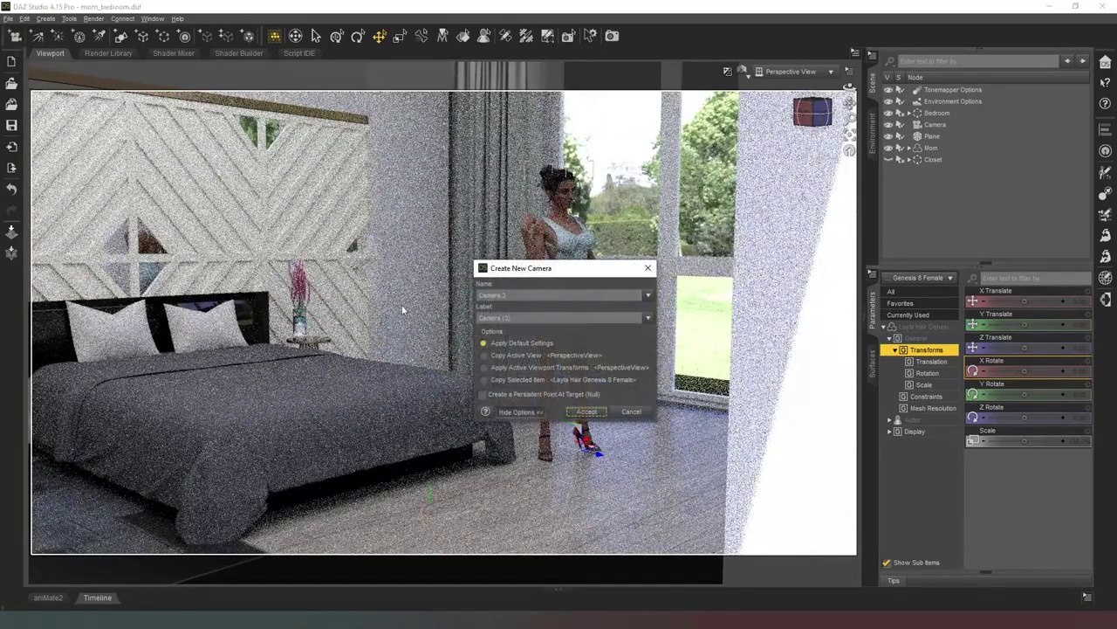
click(585, 412)
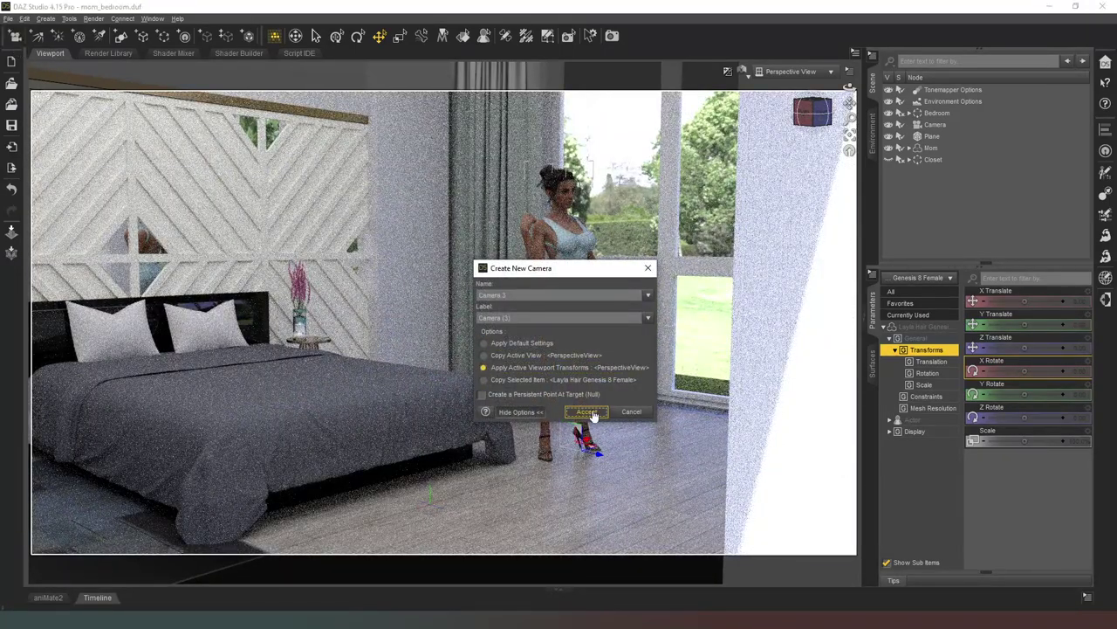
click(802, 72)
click(817, 201)
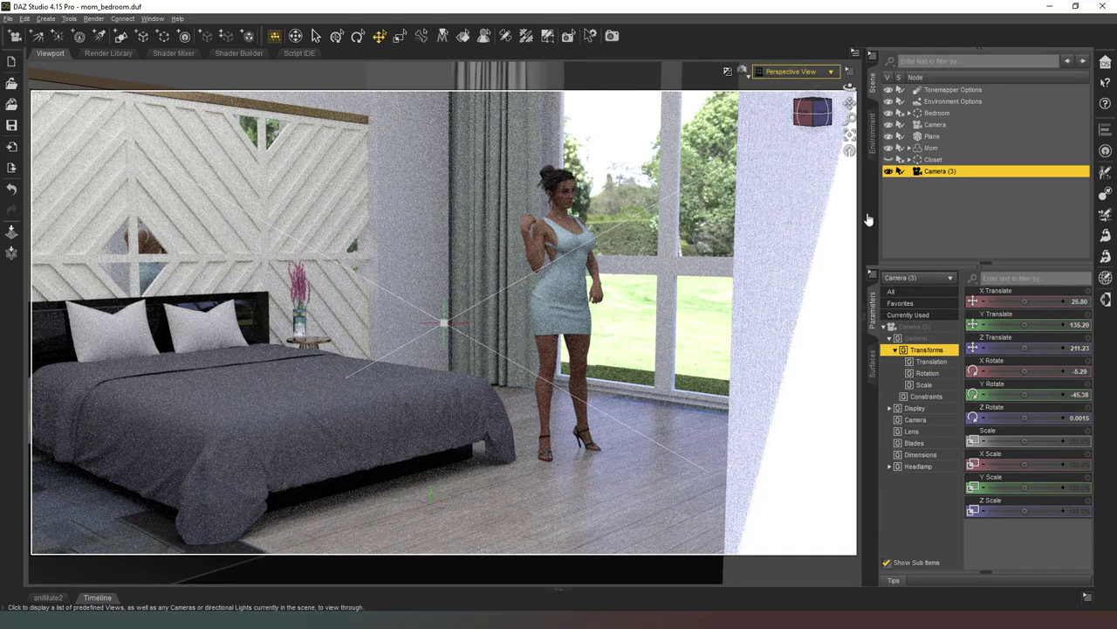
- Set Camera (3)'s focal length to 172.50 mm to frame Mom's upper body against the window
click(915, 419)
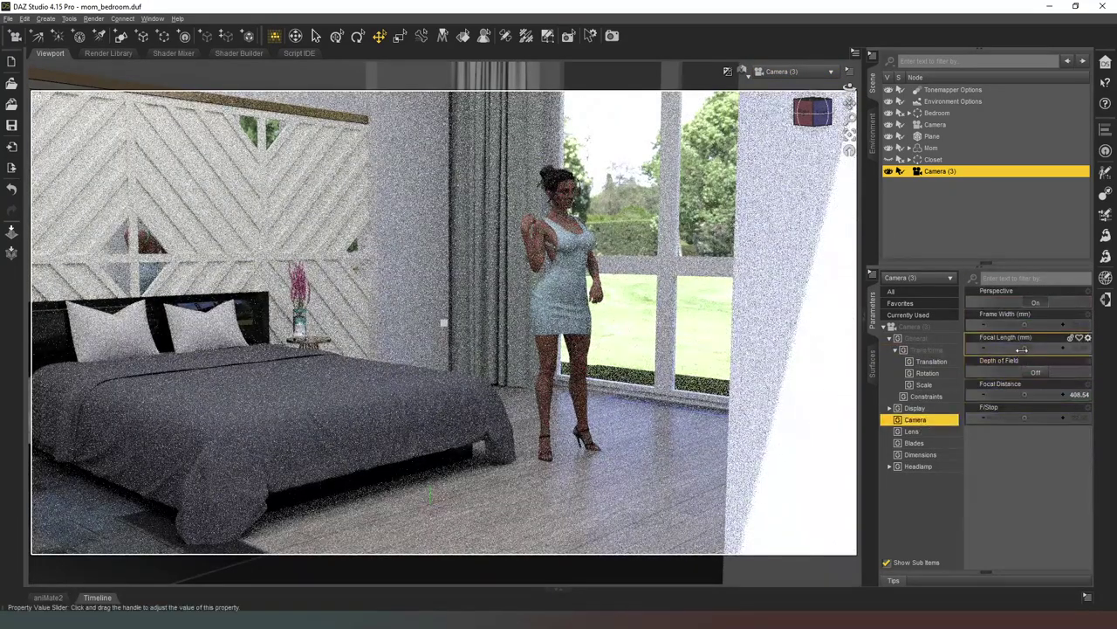
drag(1020, 348, 987, 346)
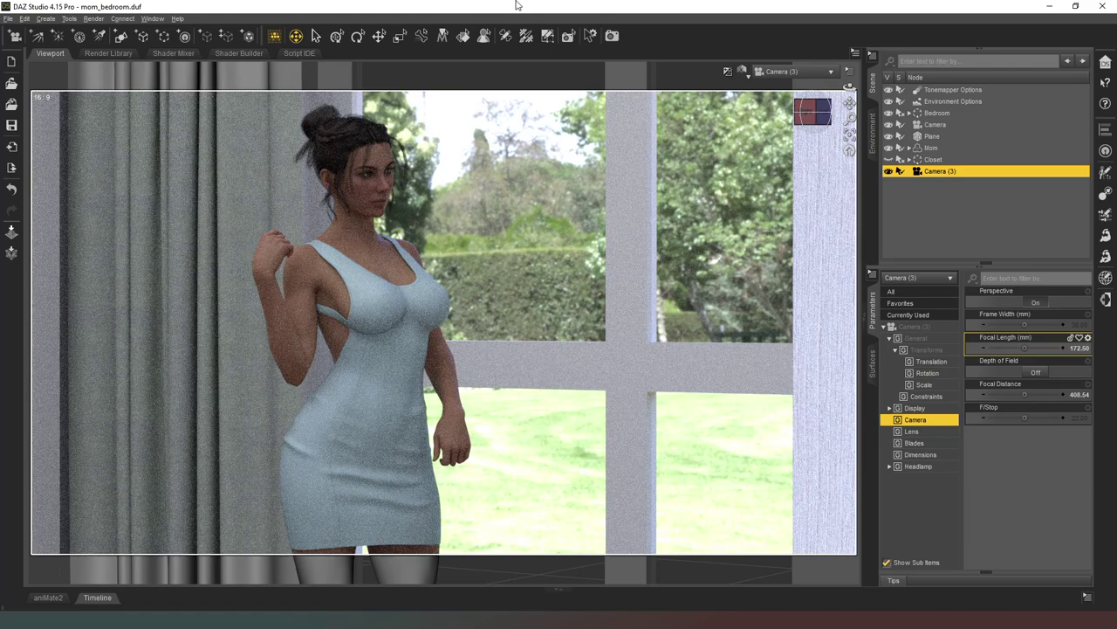
- Switch the viewport to the Texture Shaded draw style and return to the Perspective View around Mom
click(741, 74)
click(764, 180)
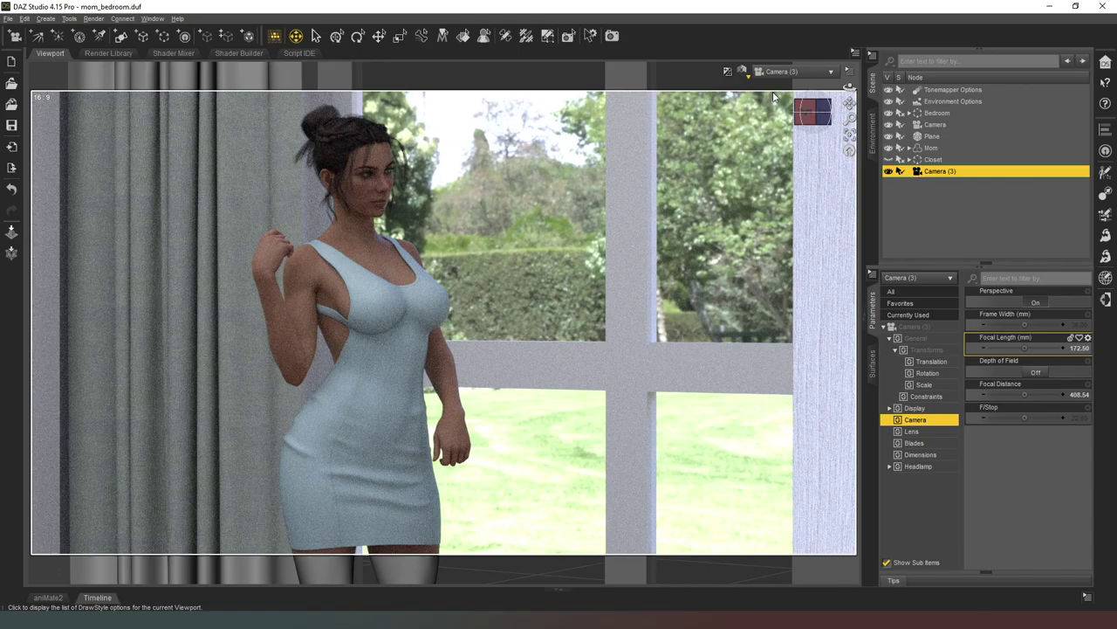
click(790, 71)
click(777, 79)
mouse_move(811, 112)
mouse_down()
mouse_move(859, 140)
mouse_move(899, 118)
mouse_move(814, 103)
mouse_move(847, 110)
mouse_move(805, 128)
mouse_up()
scroll(775, 141, up, 5)
middle_drag(490, 119, 428, 160)
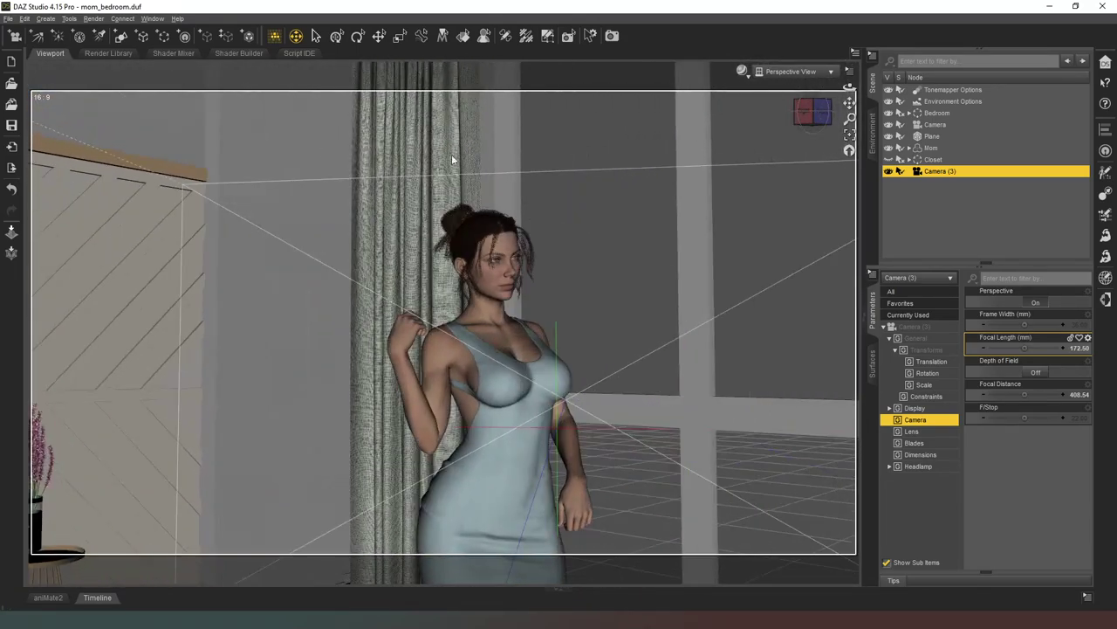
scroll(681, 185, down, 4)
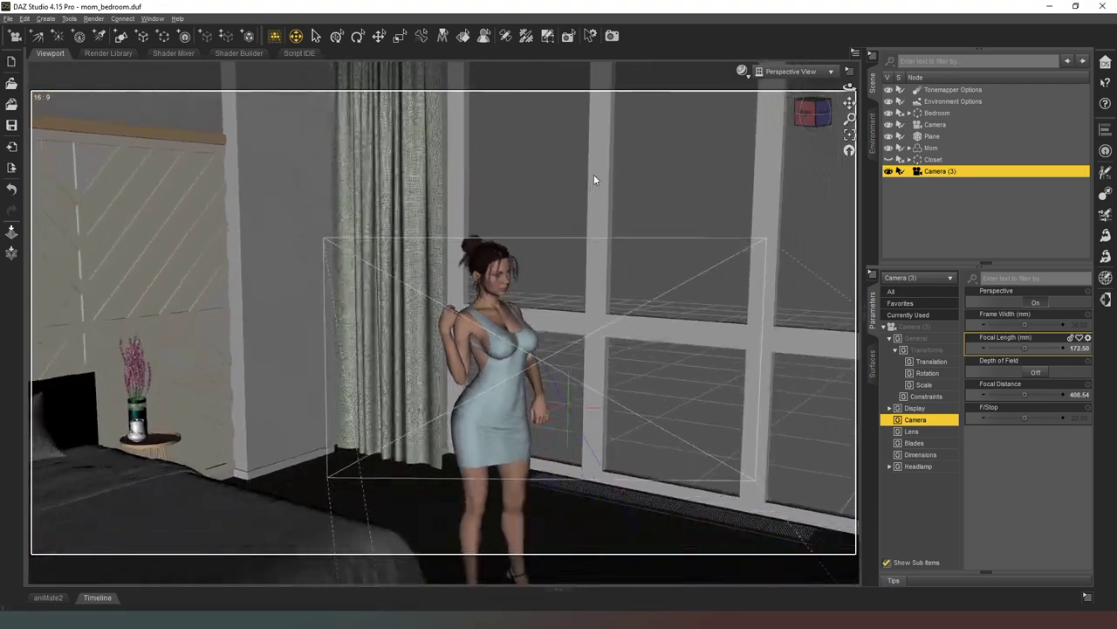
- Create a sphere primitive at World Center with a 1.5 m diameter, 6 segments, 12 sides and a Y Positive axis
middle_drag(594, 175, 591, 130)
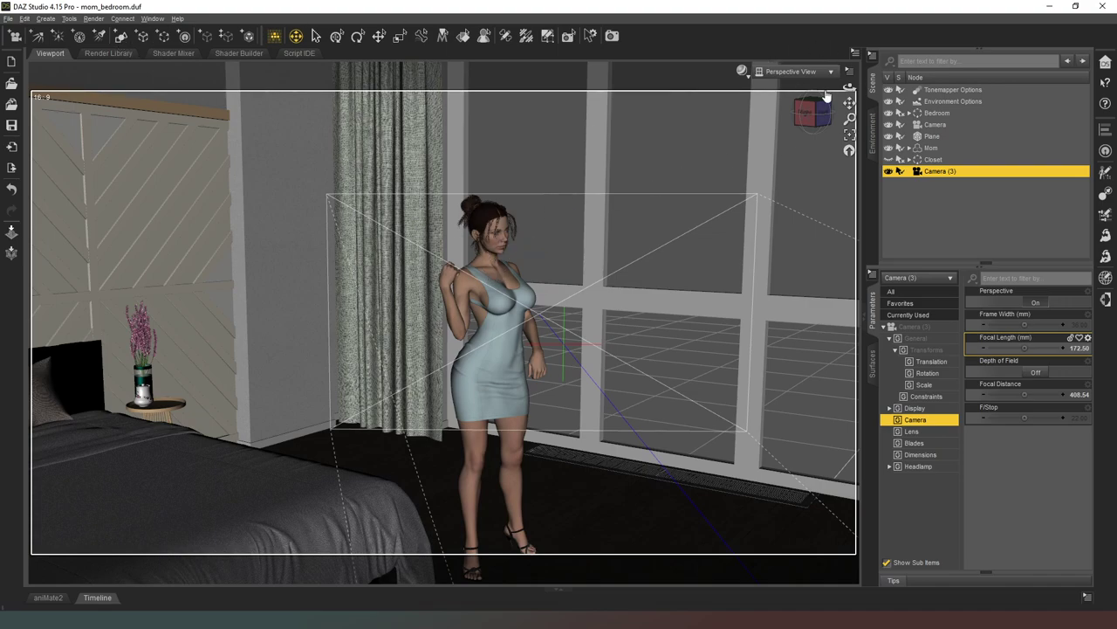
key(ctrl+shift+n)
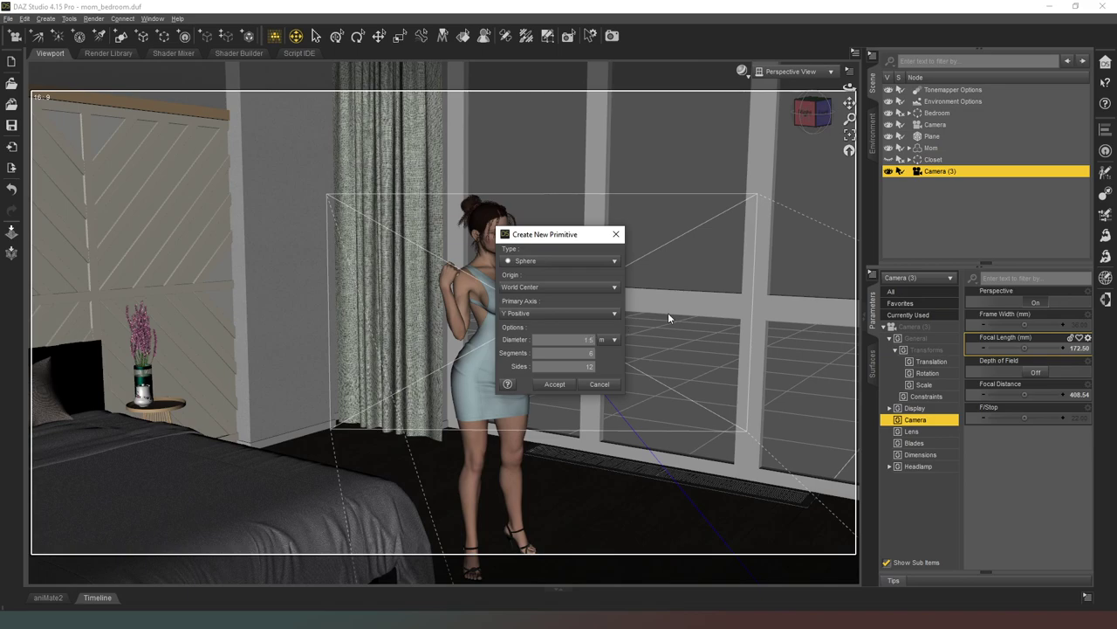
click(564, 385)
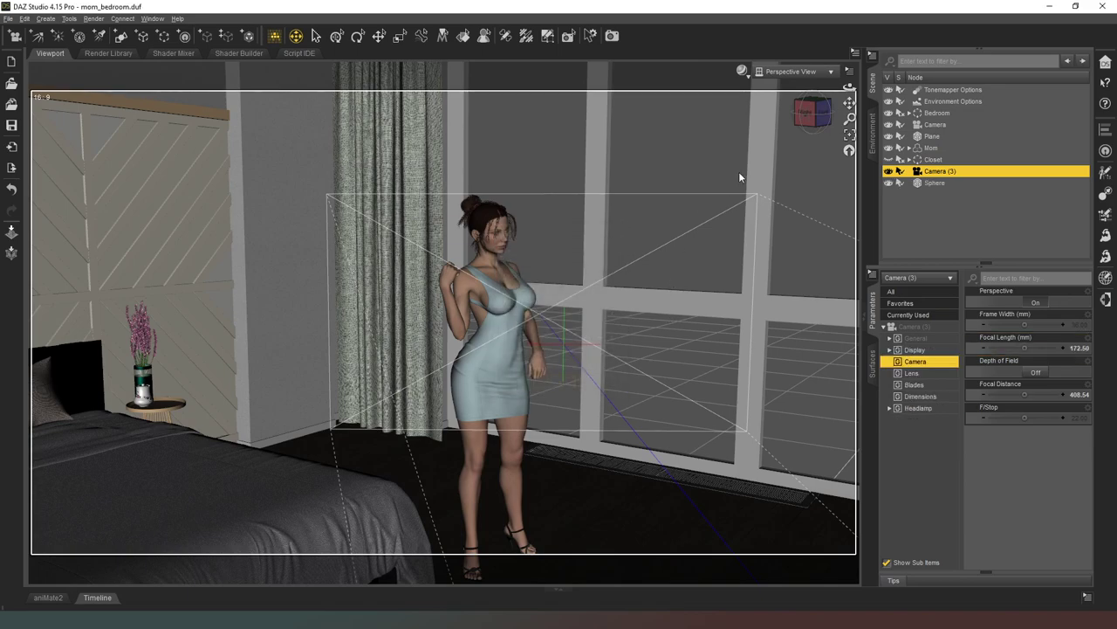
- Move the sphere into the bedroom over Mom's upper body, to about X 481.09, Y 130.79, Z -111.14
mouse_move(810, 123)
mouse_down()
mouse_move(825, 124)
mouse_move(801, 123)
mouse_up()
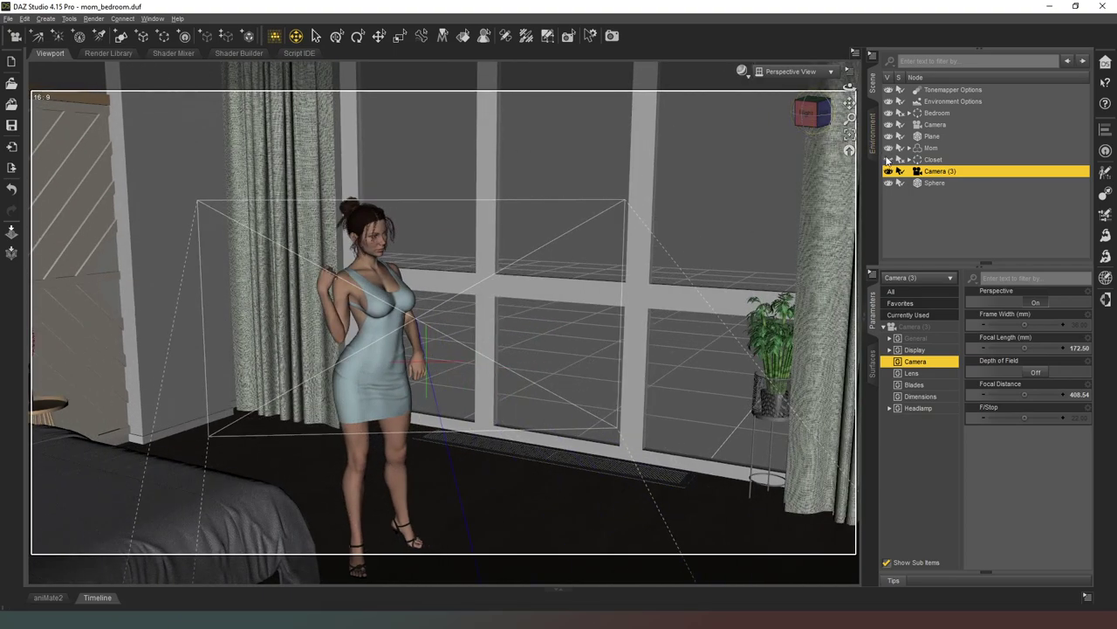
click(928, 183)
click(848, 149)
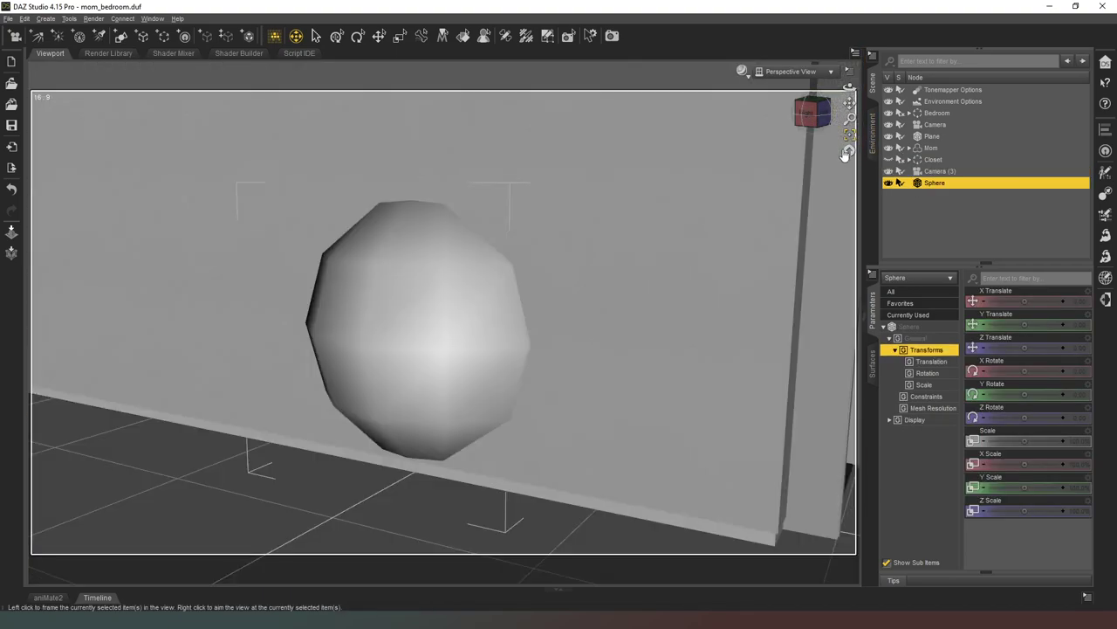
drag(812, 121, 788, 123)
click(379, 35)
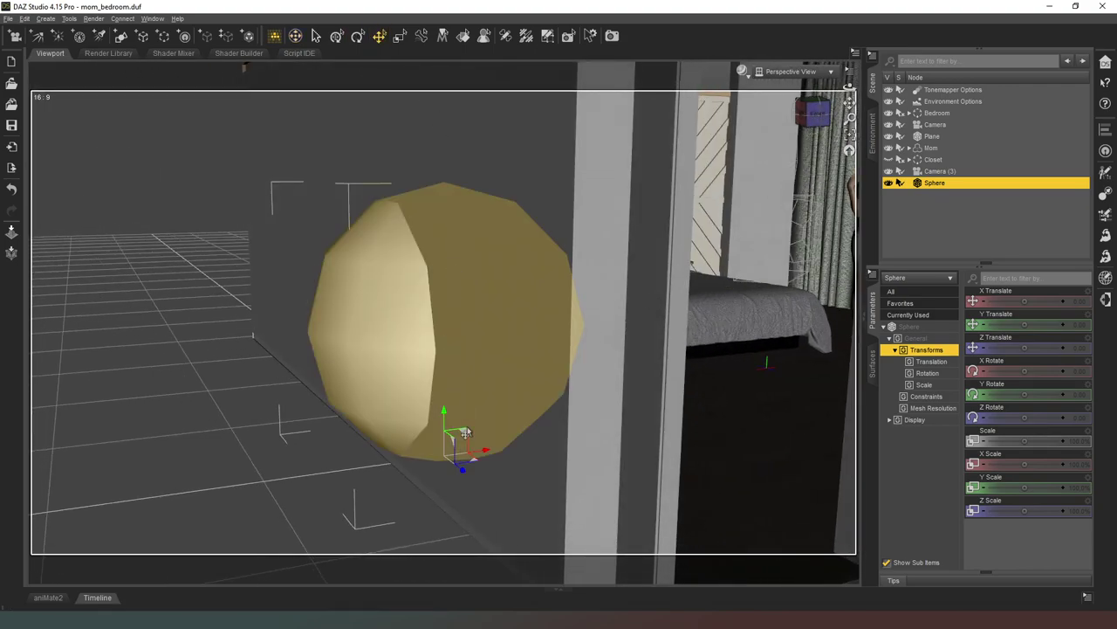
drag(466, 431, 923, 194)
click(848, 134)
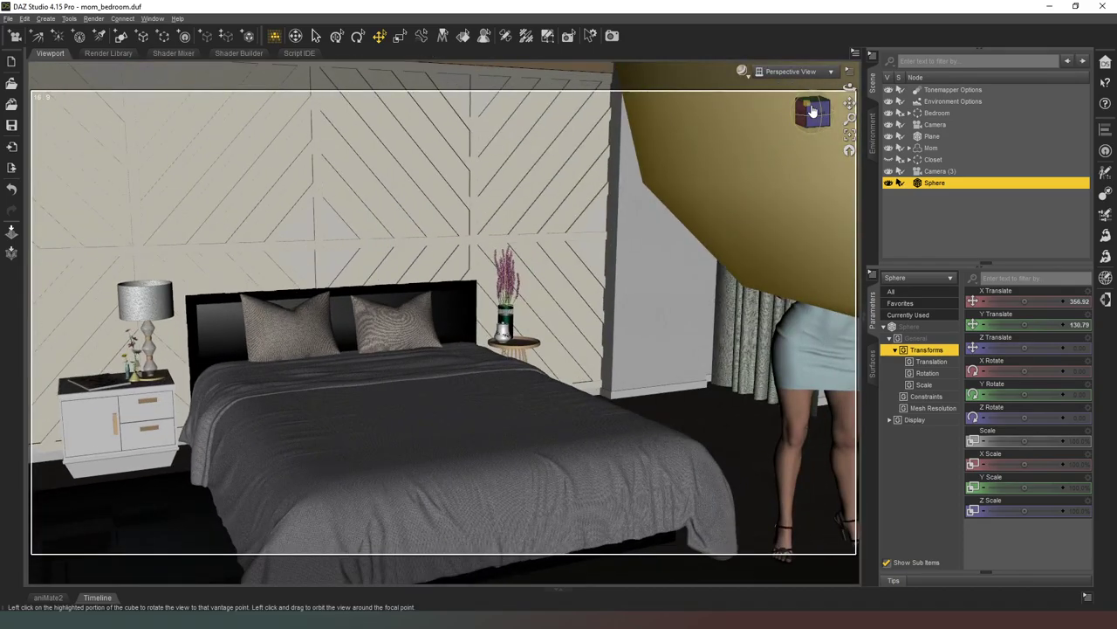
drag(813, 113, 778, 369)
scroll(768, 376, down, 1)
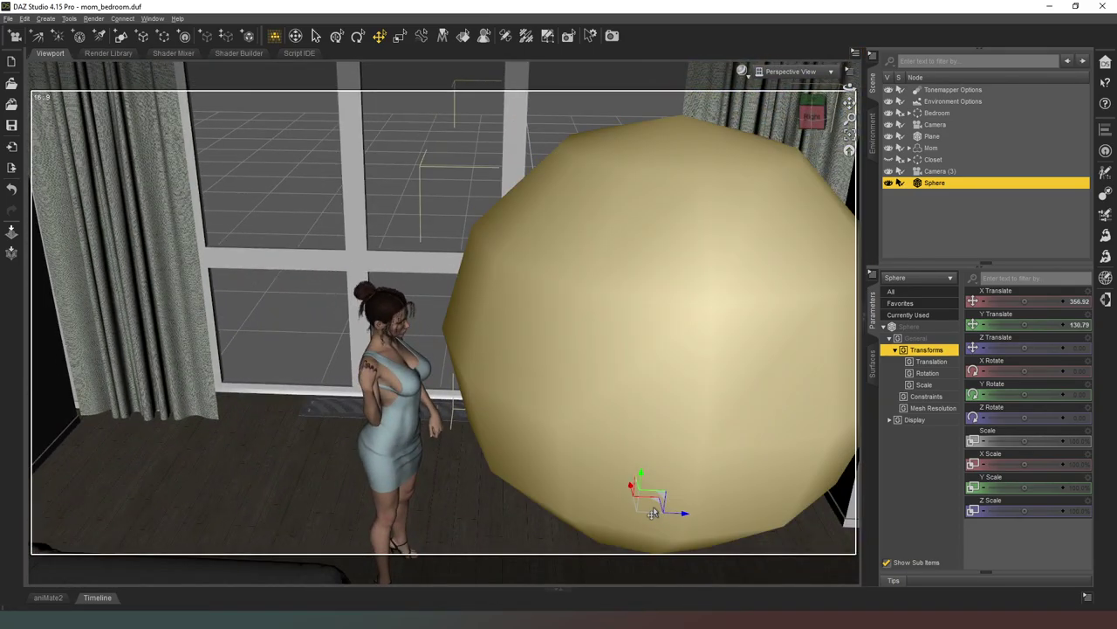
drag(653, 512, 405, 360)
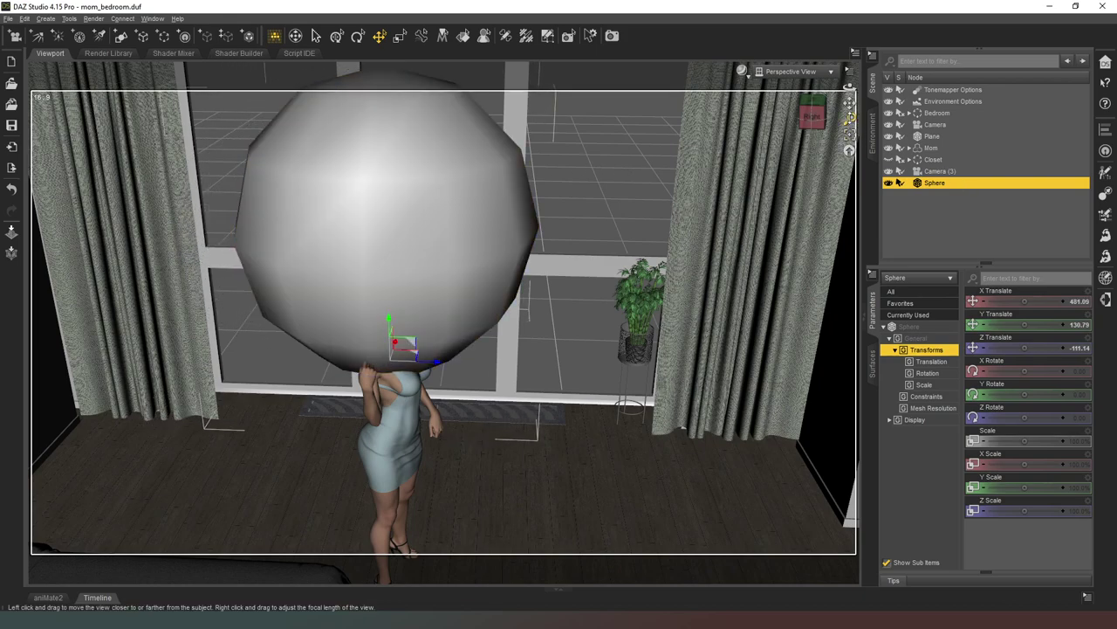
- Switch the viewport to the Wire Texture Shaded draw style and activate geometry editing for the sphere
click(746, 73)
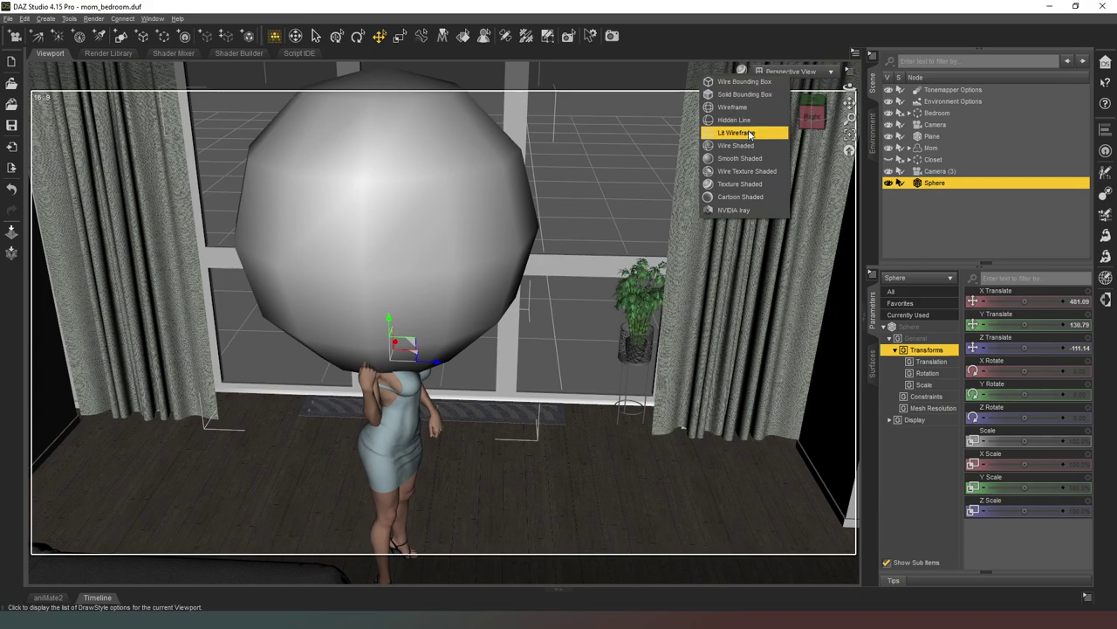
click(758, 172)
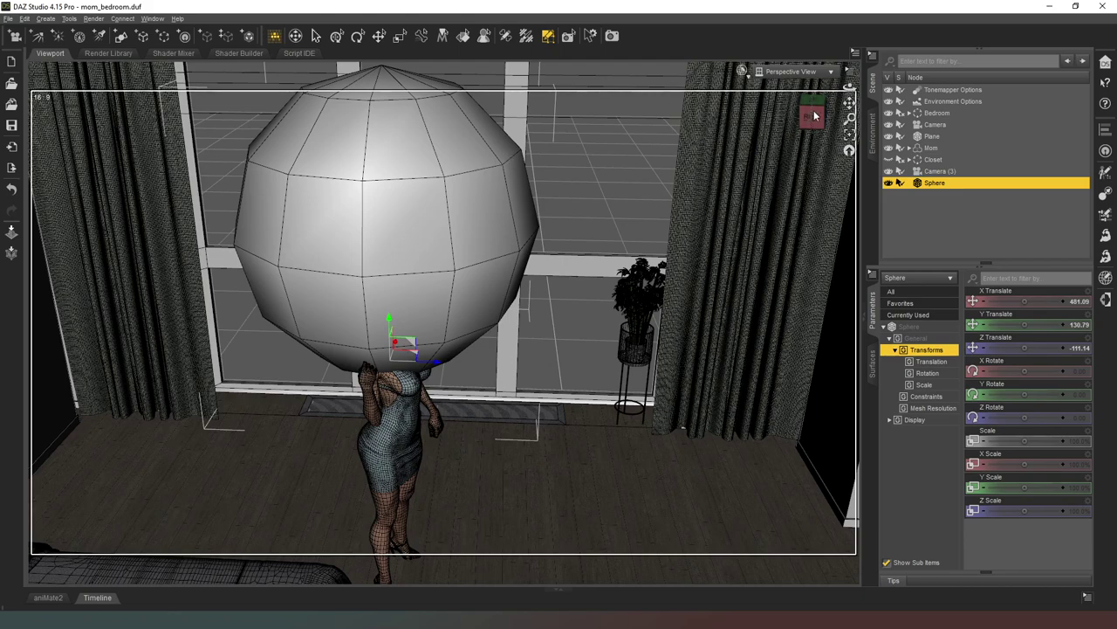
drag(812, 113, 799, 115)
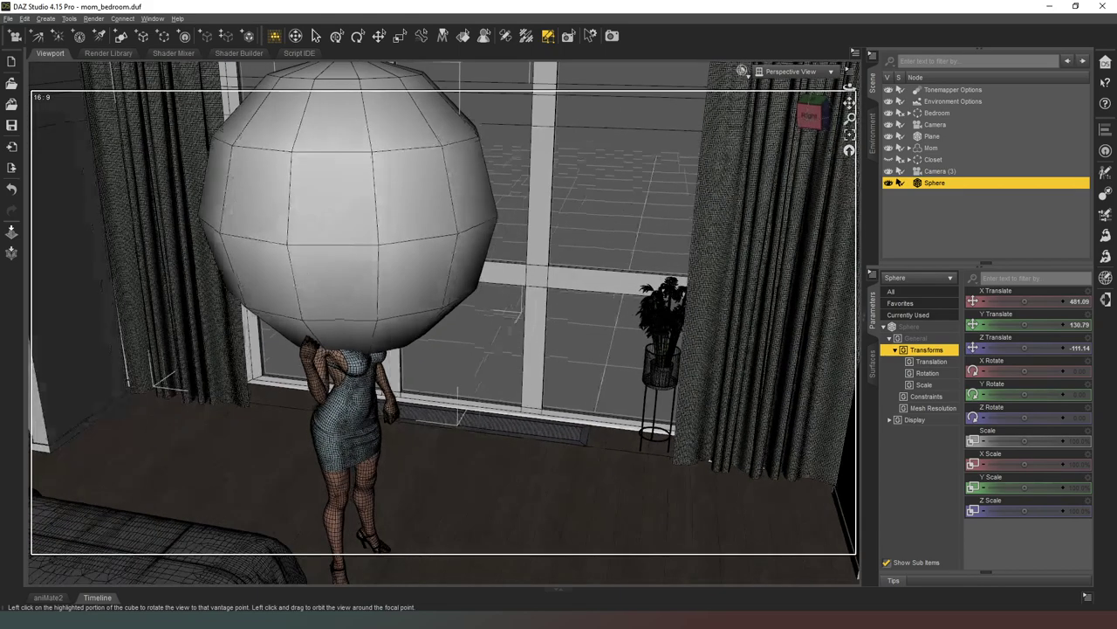
- Select the band of polygons just above the sphere's equator on its room-facing side and delete them
click(466, 192)
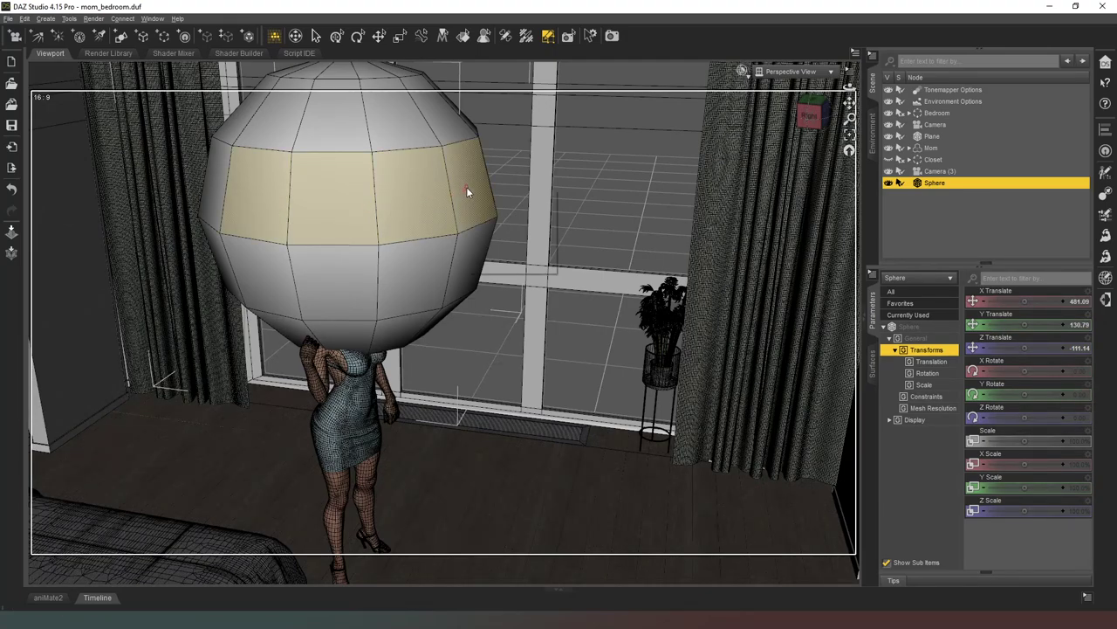
right_click(466, 187)
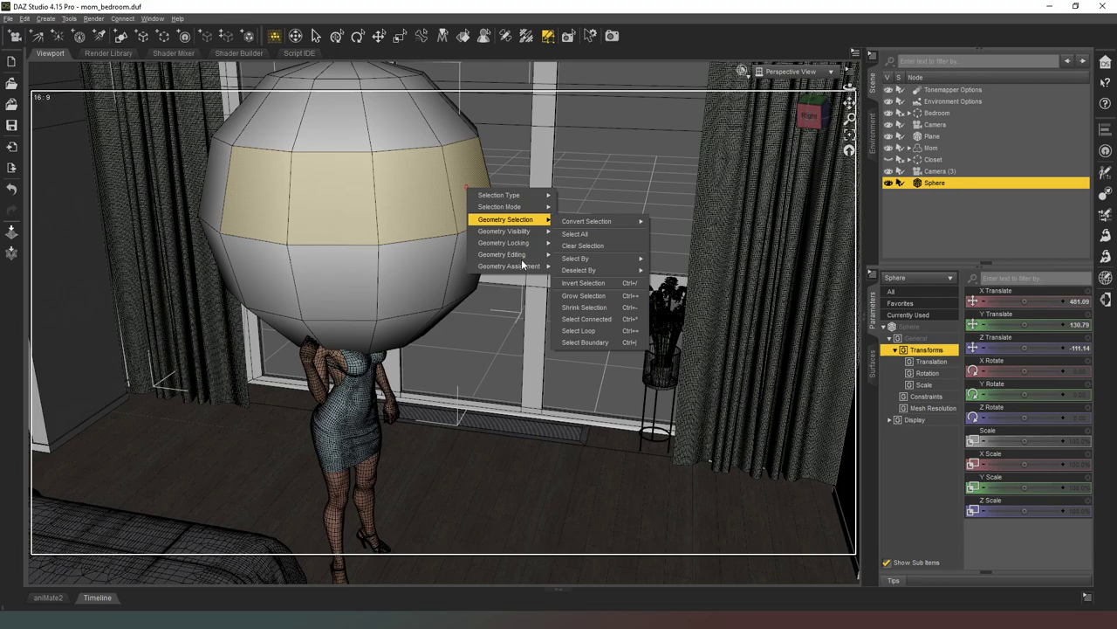
mouse_move(527, 255)
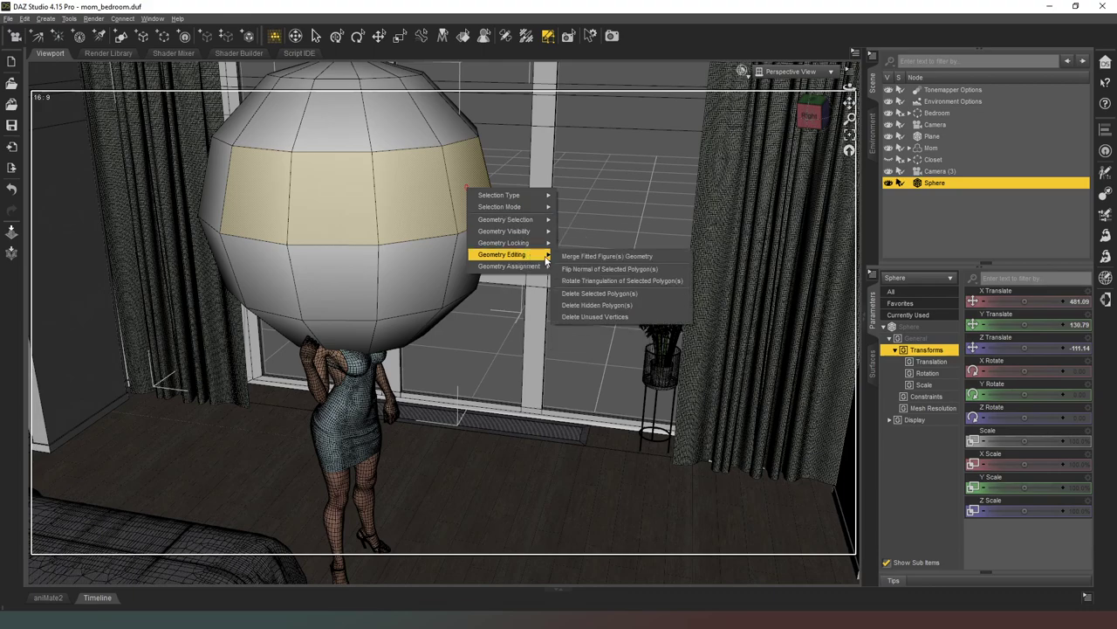
click(620, 293)
click(537, 324)
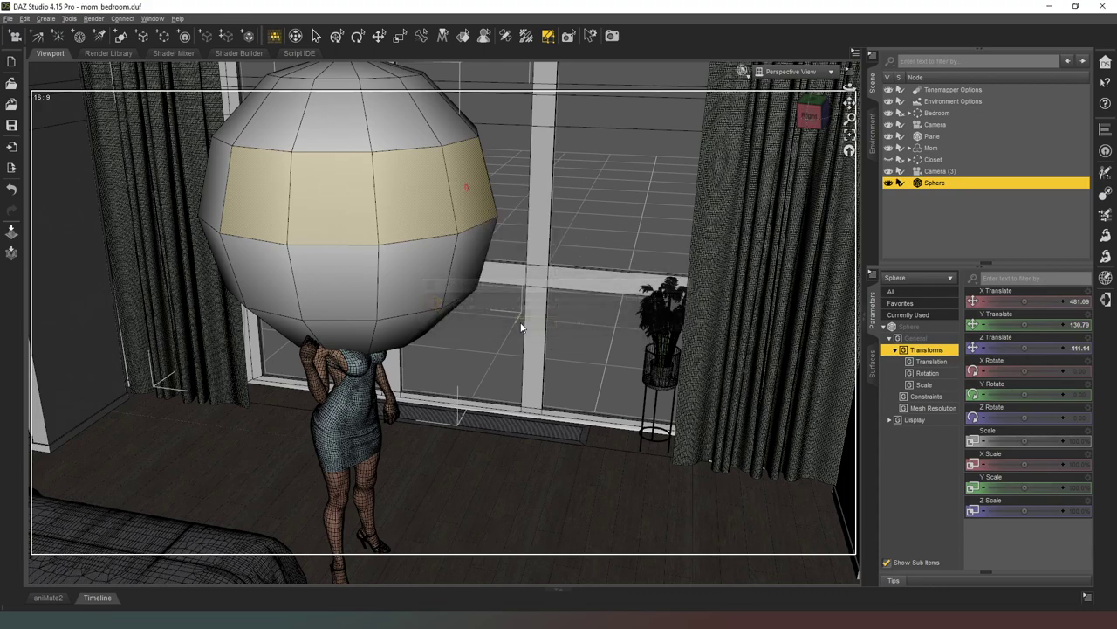
- Select the room-facing polygons below the sphere's opening, down toward its underside, and delete them
drag(467, 245, 389, 304)
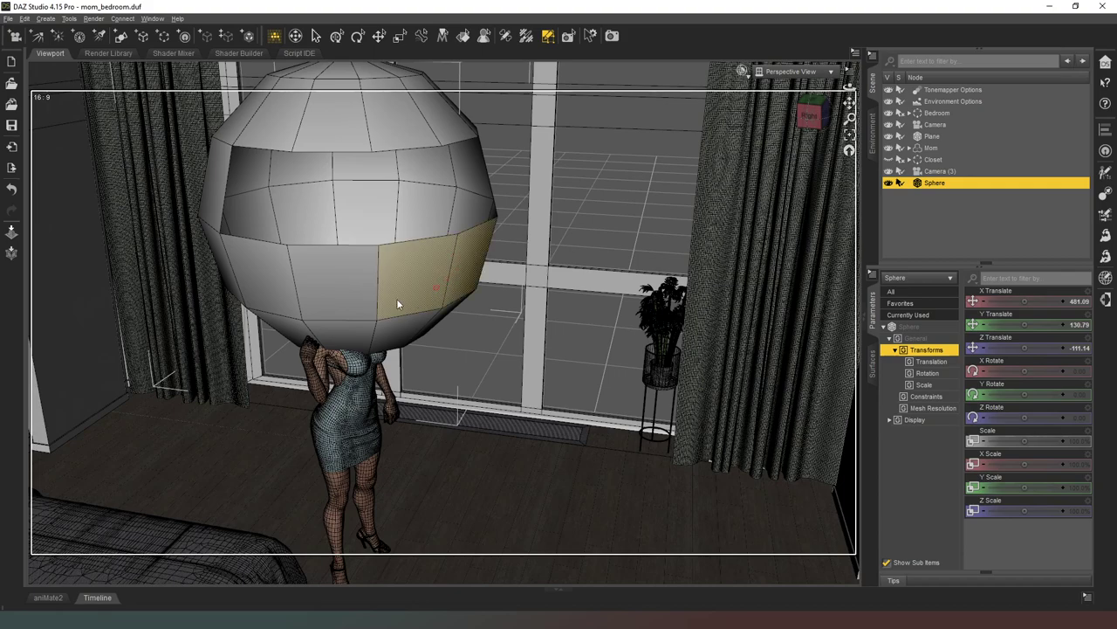
mouse_move(297, 294)
mouse_down()
mouse_move(292, 317)
mouse_move(380, 335)
mouse_up()
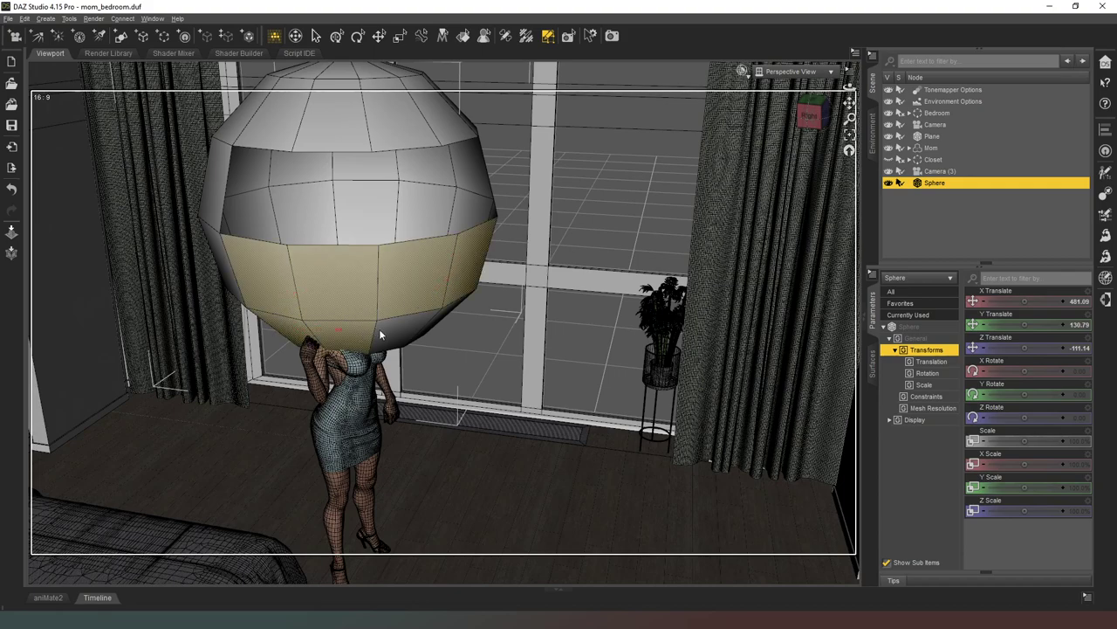
right_click(441, 300)
mouse_move(494, 364)
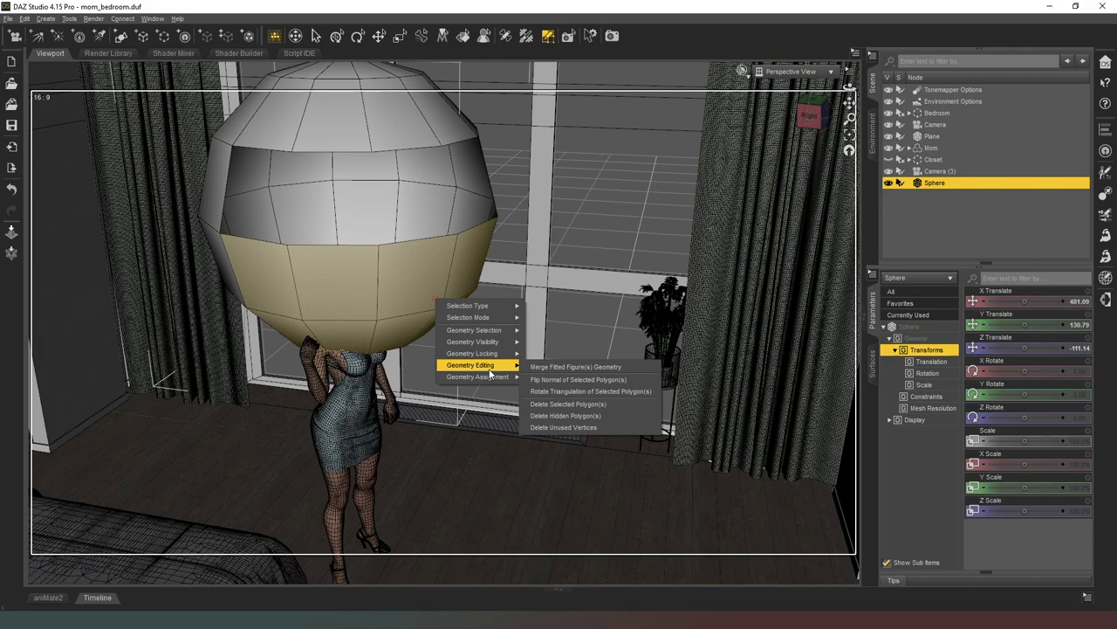
click(580, 404)
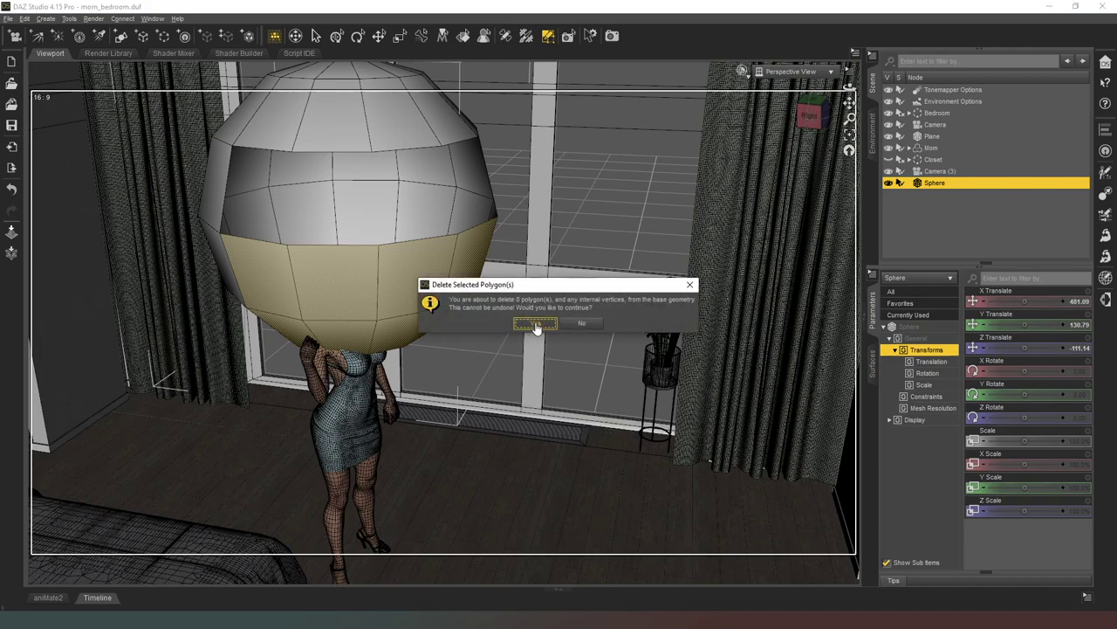
click(535, 323)
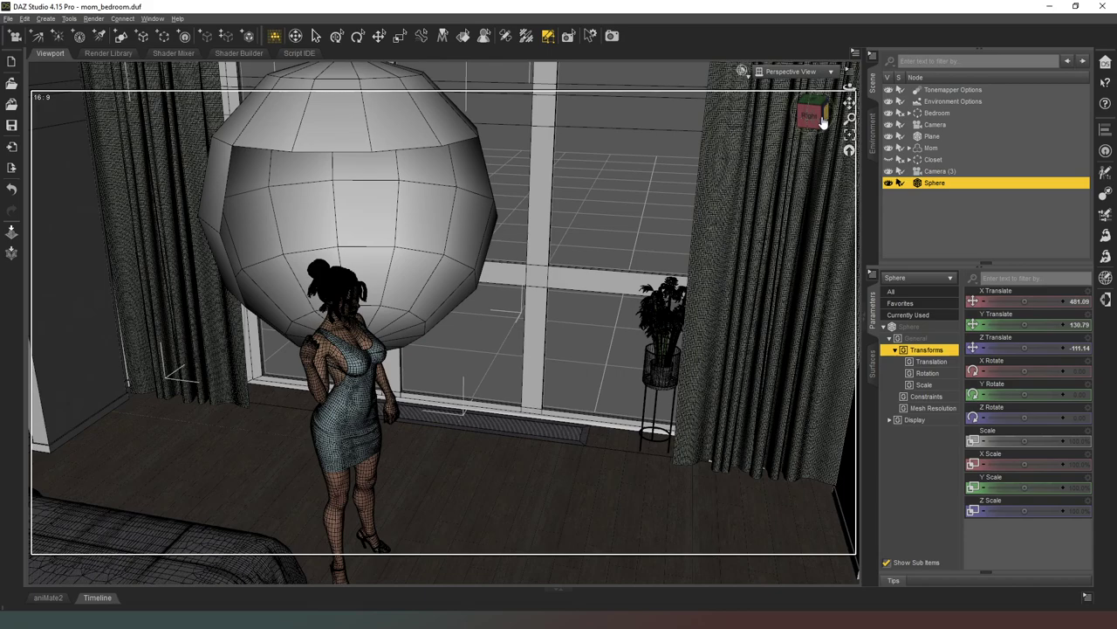
- Select the room-facing polygons above the sphere's opening, up to its top pole, and delete them
drag(819, 119, 836, 175)
click(847, 146)
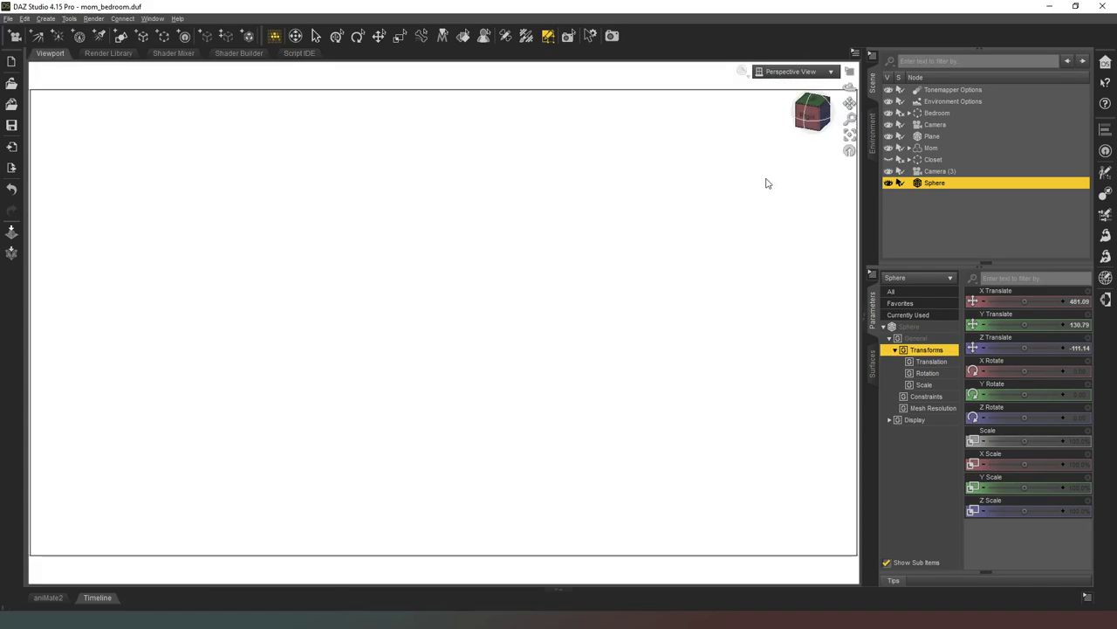
scroll(766, 178, down, 5)
scroll(618, 269, up, 2)
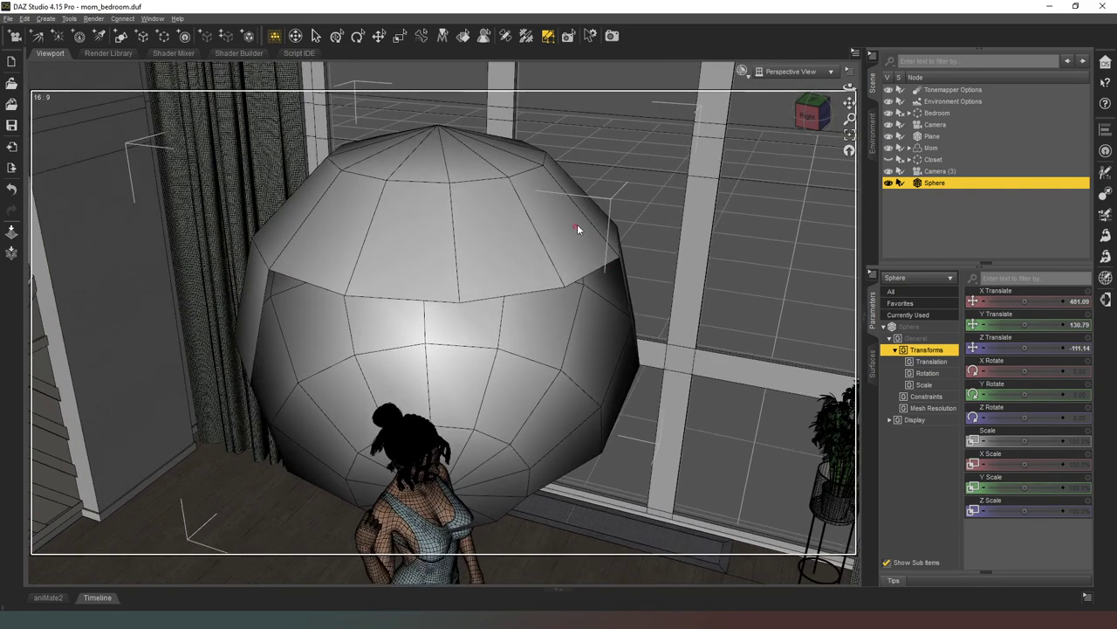
mouse_move(586, 212)
mouse_down()
mouse_move(501, 242)
mouse_move(369, 219)
mouse_move(449, 170)
mouse_move(516, 160)
mouse_up()
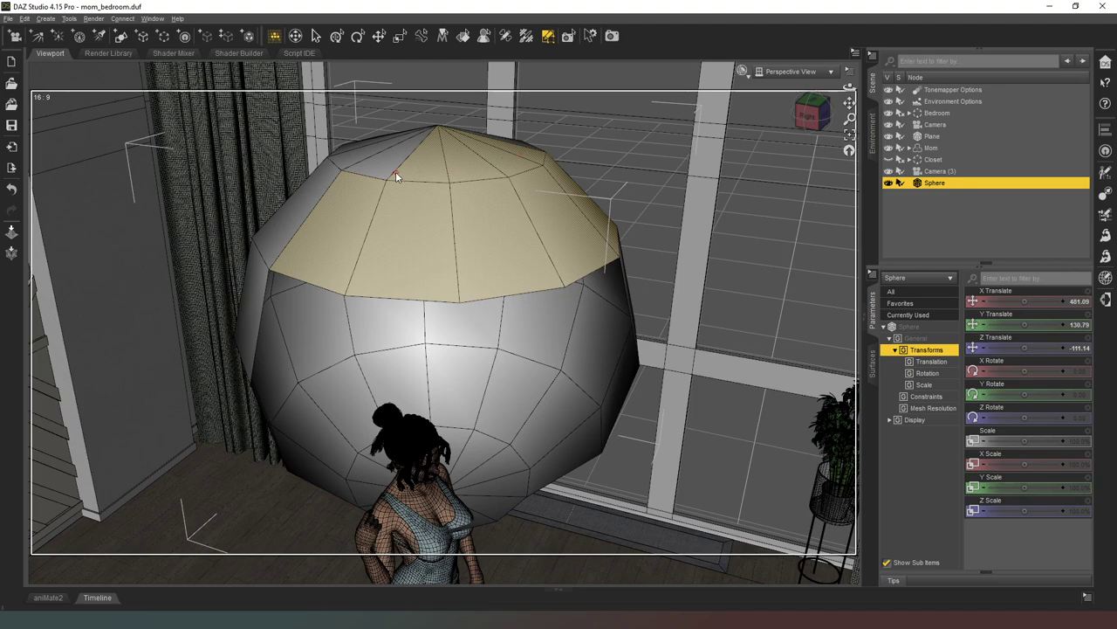
right_click(556, 217)
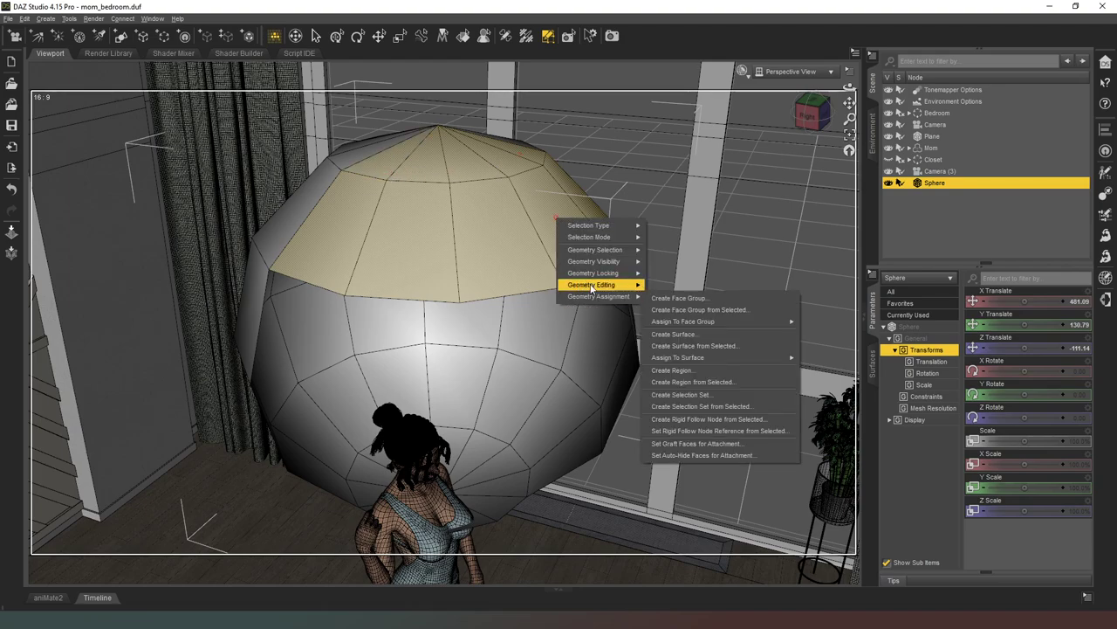
mouse_move(602, 285)
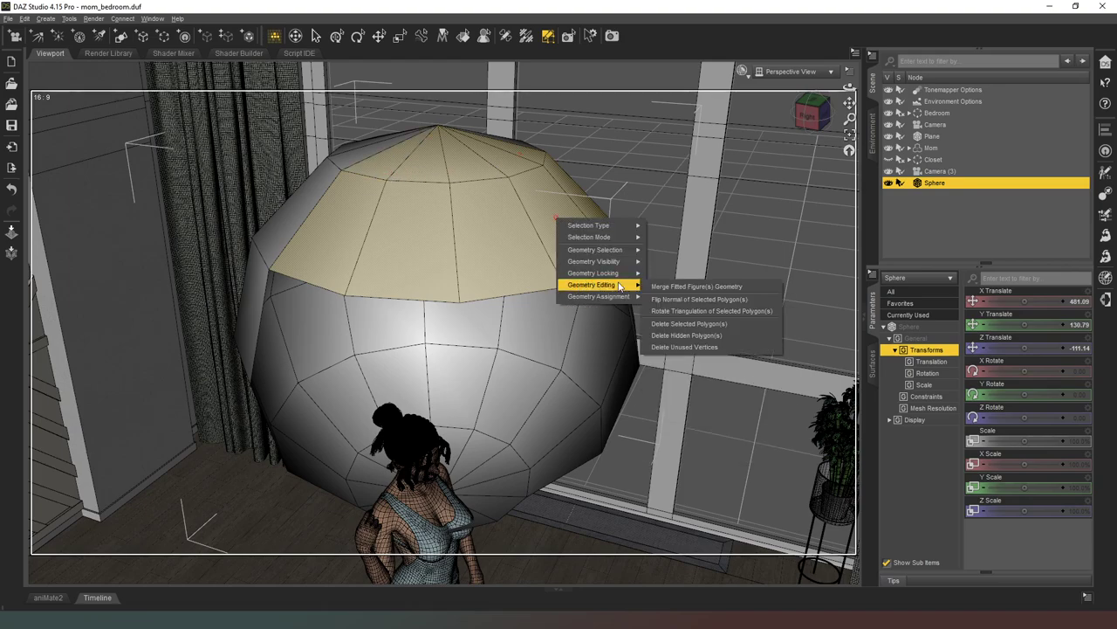
click(707, 324)
click(543, 325)
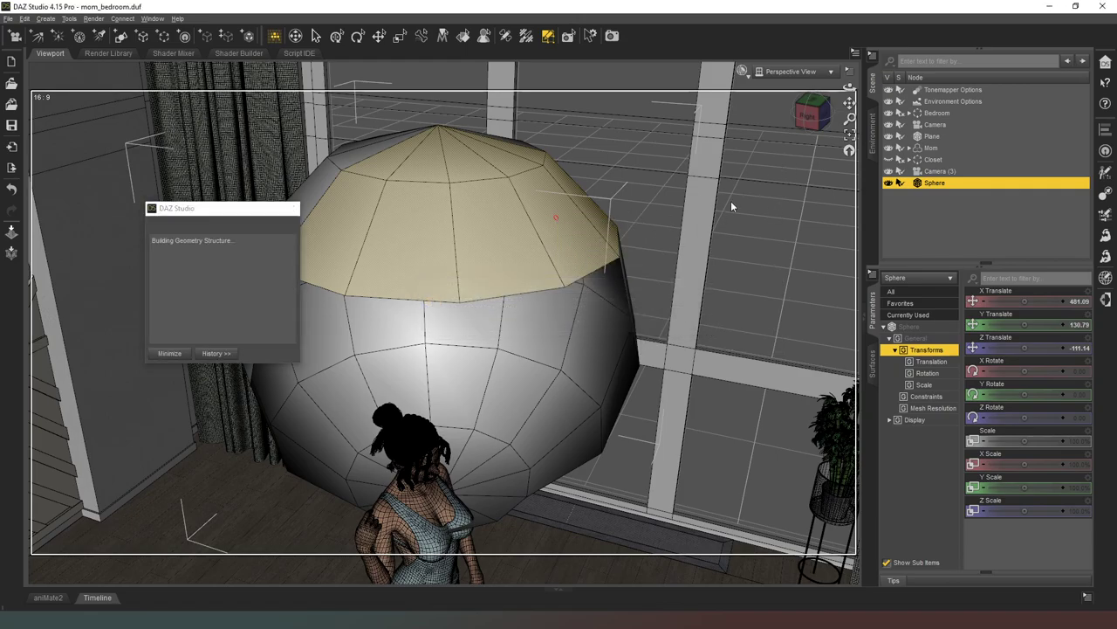
- From the front, select the remaining side polygons next to the sphere's opening and delete them
click(810, 106)
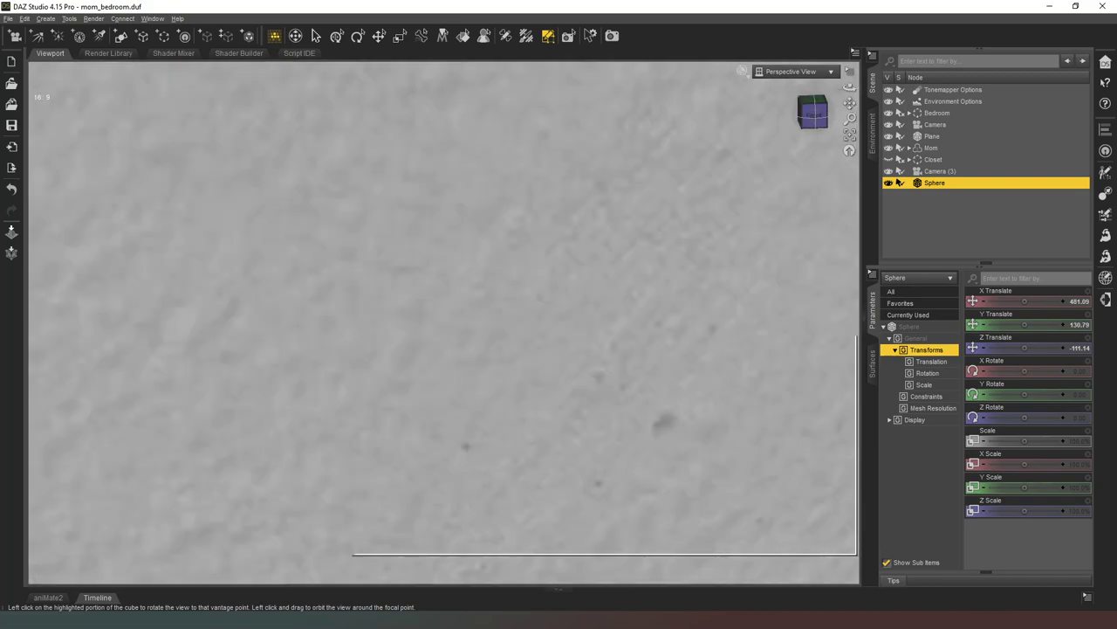
key(ctrl+f)
mouse_move(513, 515)
mouse_down()
mouse_move(580, 459)
mouse_move(555, 363)
mouse_move(597, 328)
mouse_up()
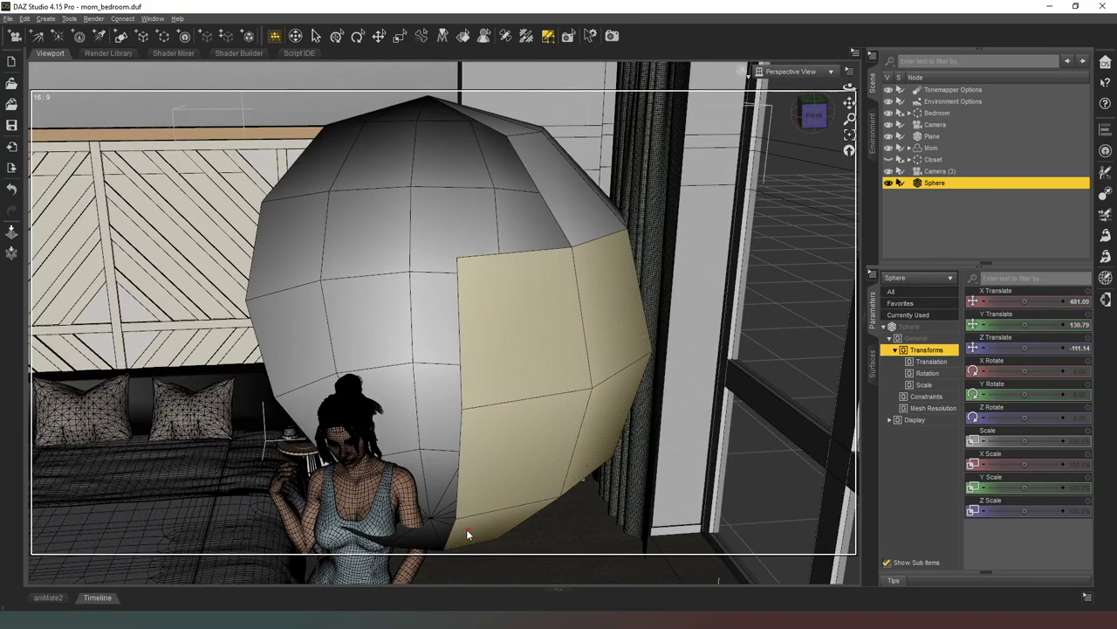
right_click(568, 332)
mouse_move(609, 386)
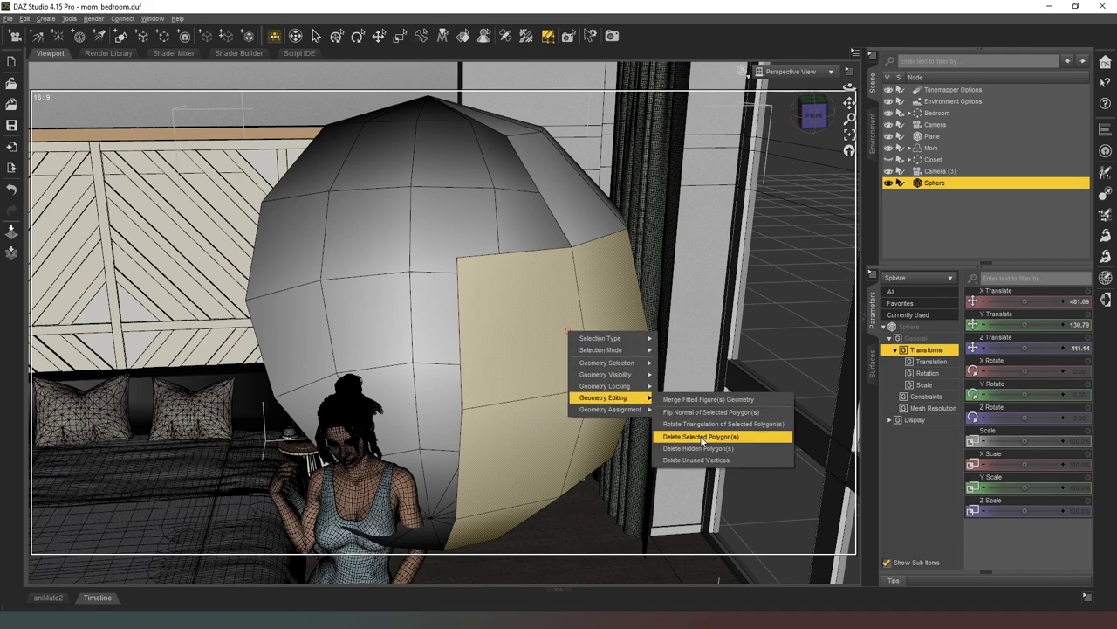
click(698, 431)
click(535, 322)
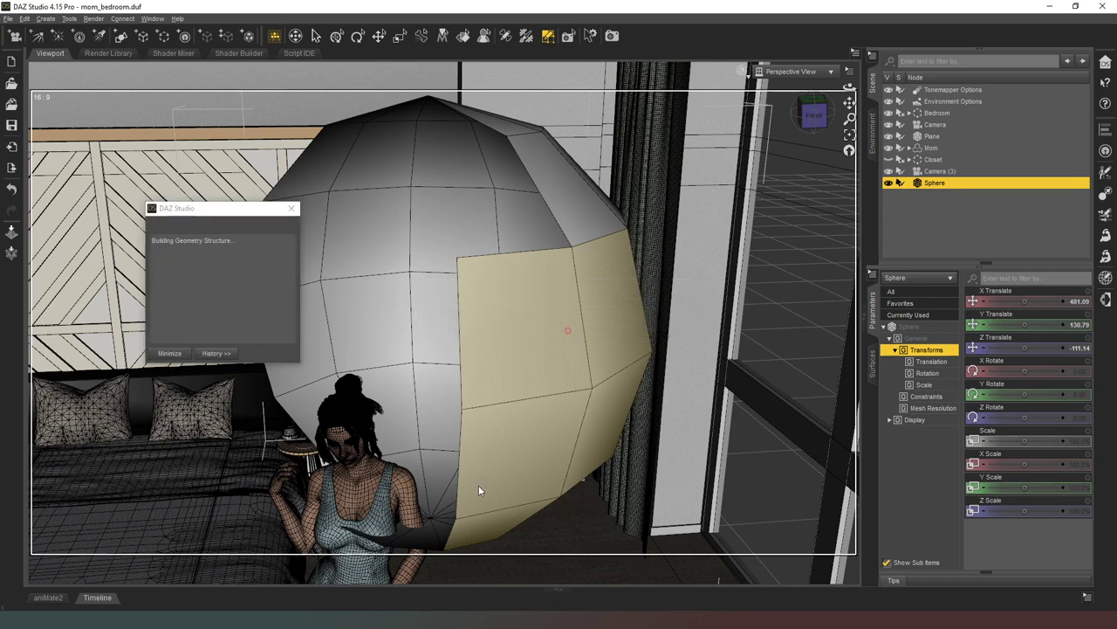
- Select the ring of polygons around the sphere's bottom pole and delete them
mouse_move(431, 495)
mouse_down()
mouse_move(456, 516)
mouse_move(426, 541)
mouse_move(400, 539)
mouse_up()
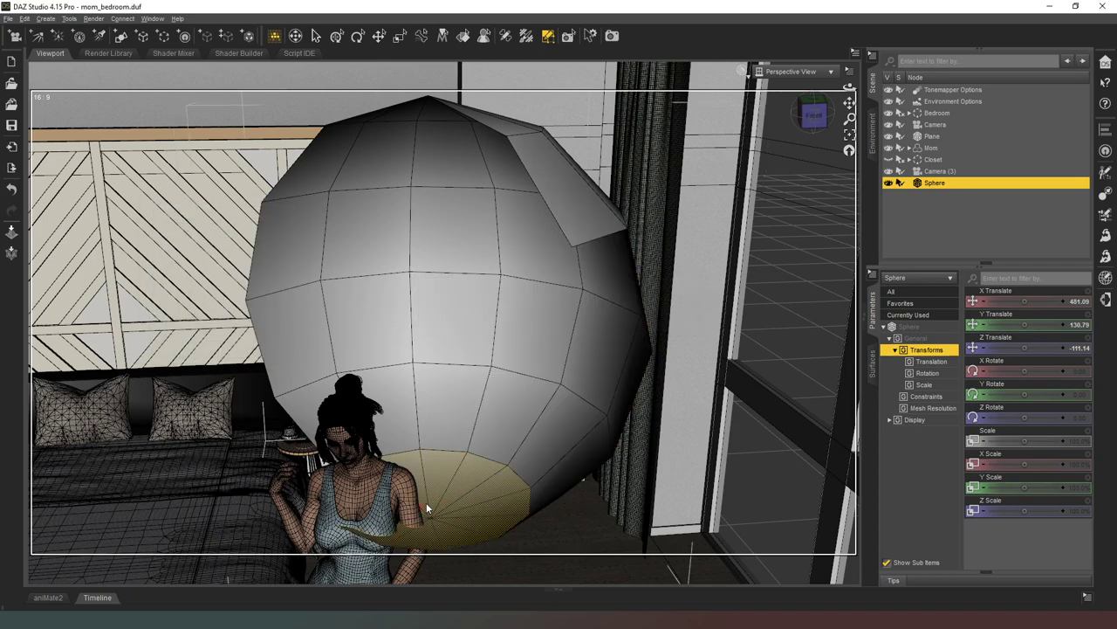
right_click(476, 451)
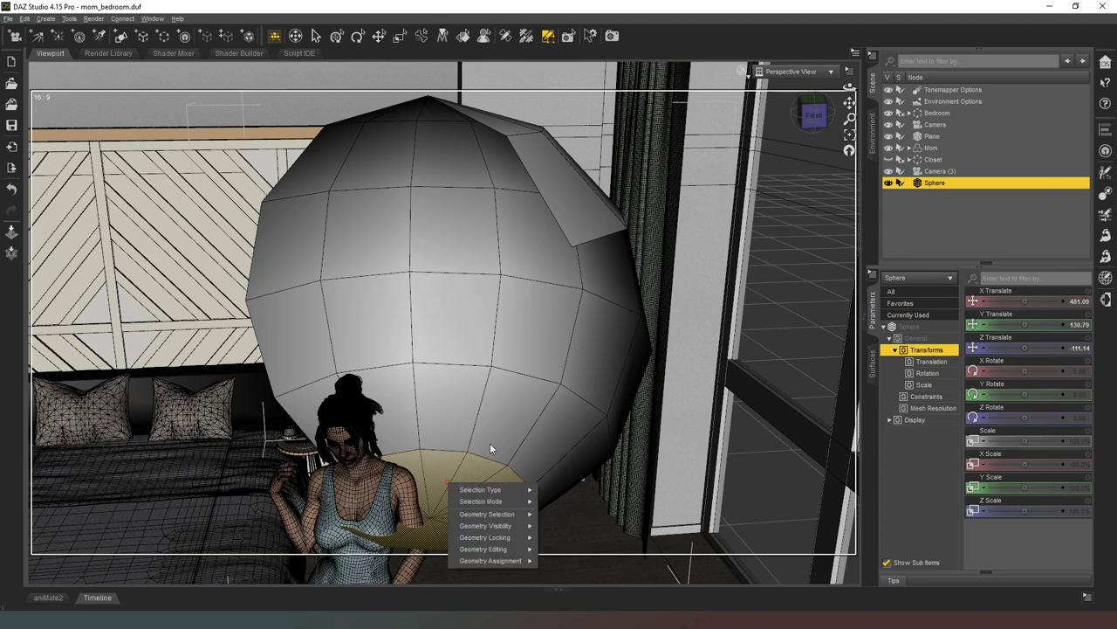
mouse_move(489, 548)
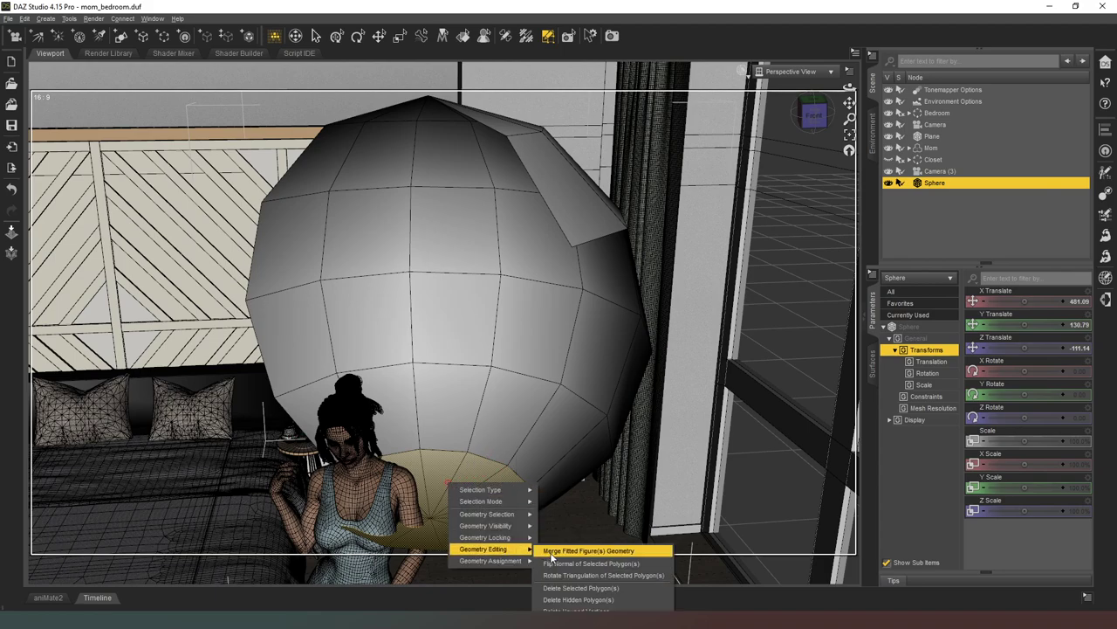
click(593, 589)
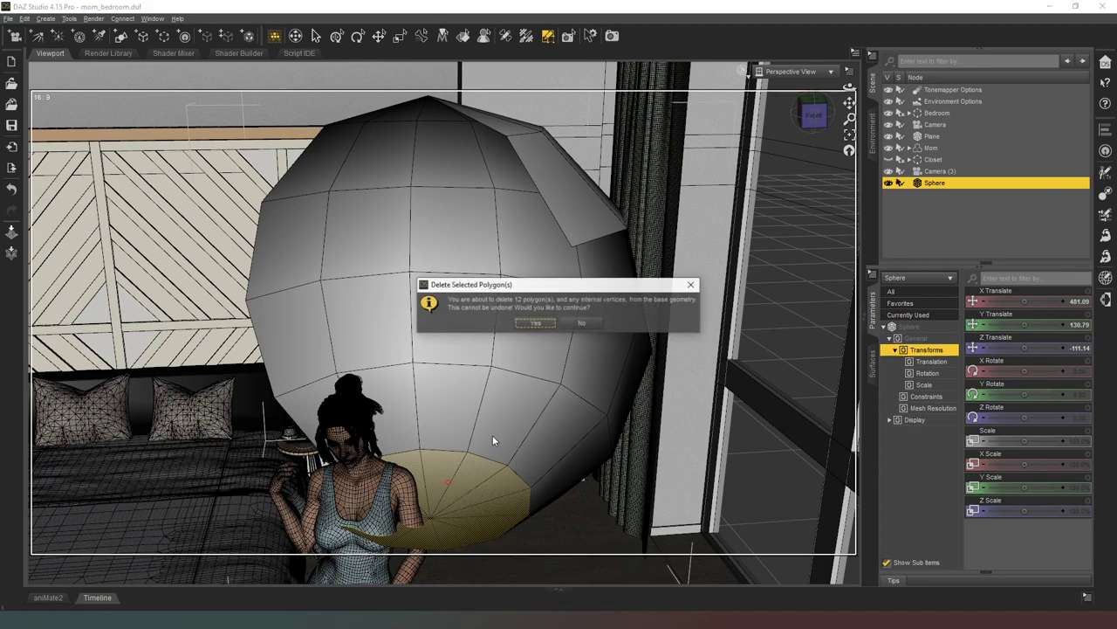
click(544, 324)
- Select the two lowest remaining bands of polygons on the sphere, including the ones at the opening's edge, and delete them
mouse_move(589, 473)
mouse_down()
mouse_move(553, 440)
mouse_move(422, 404)
mouse_move(333, 398)
mouse_move(424, 352)
mouse_move(604, 346)
mouse_move(624, 385)
mouse_up()
click(815, 116)
right_click(514, 359)
mouse_move(567, 405)
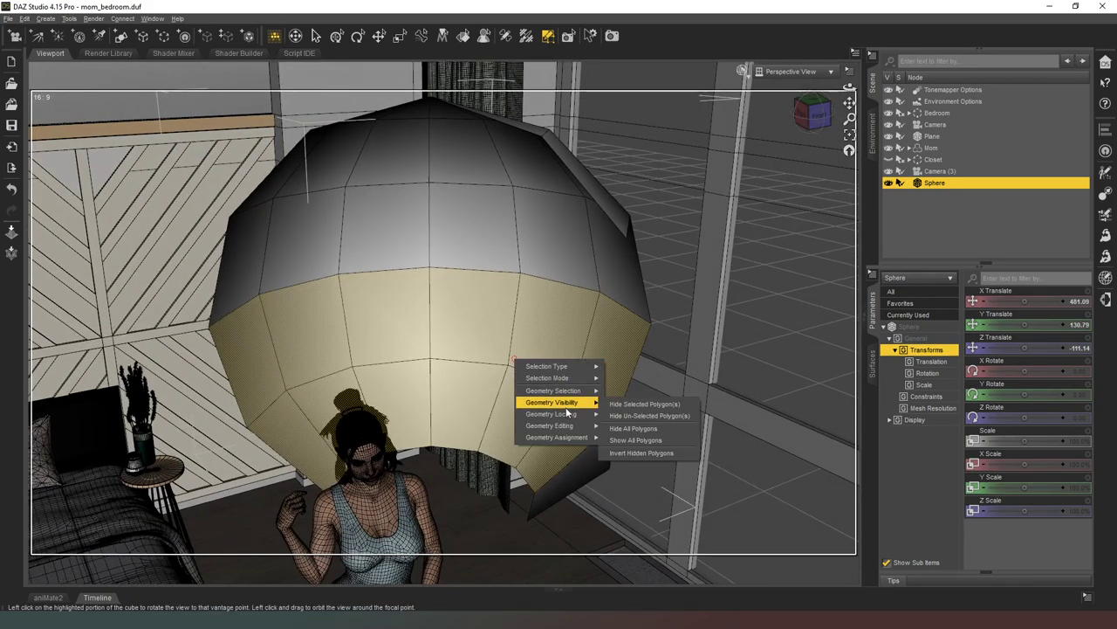
click(570, 470)
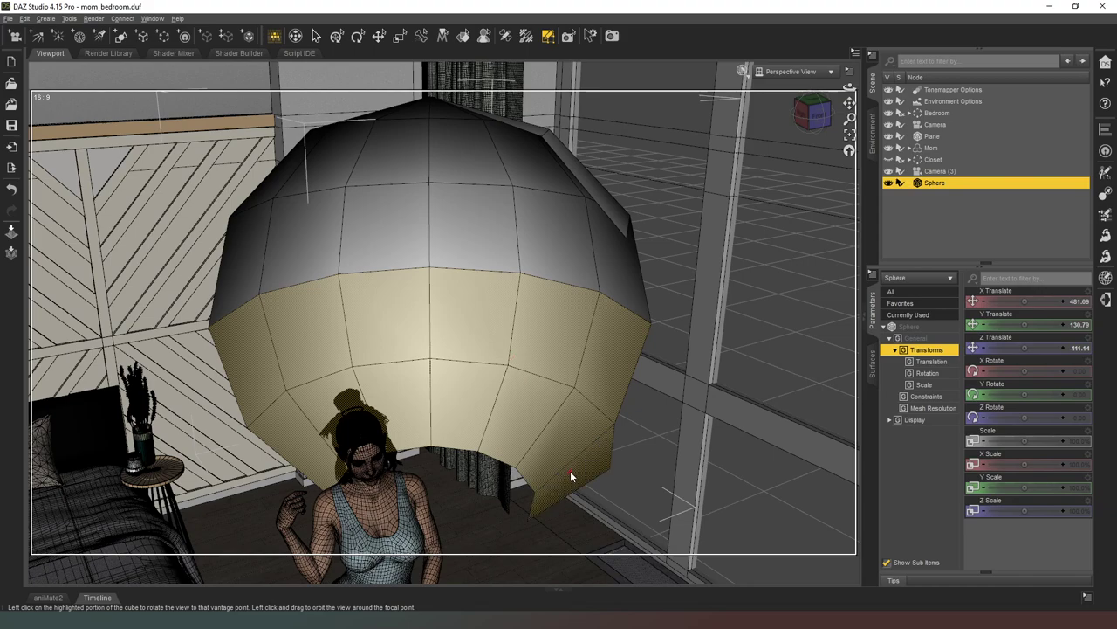
right_click(538, 390)
mouse_move(593, 455)
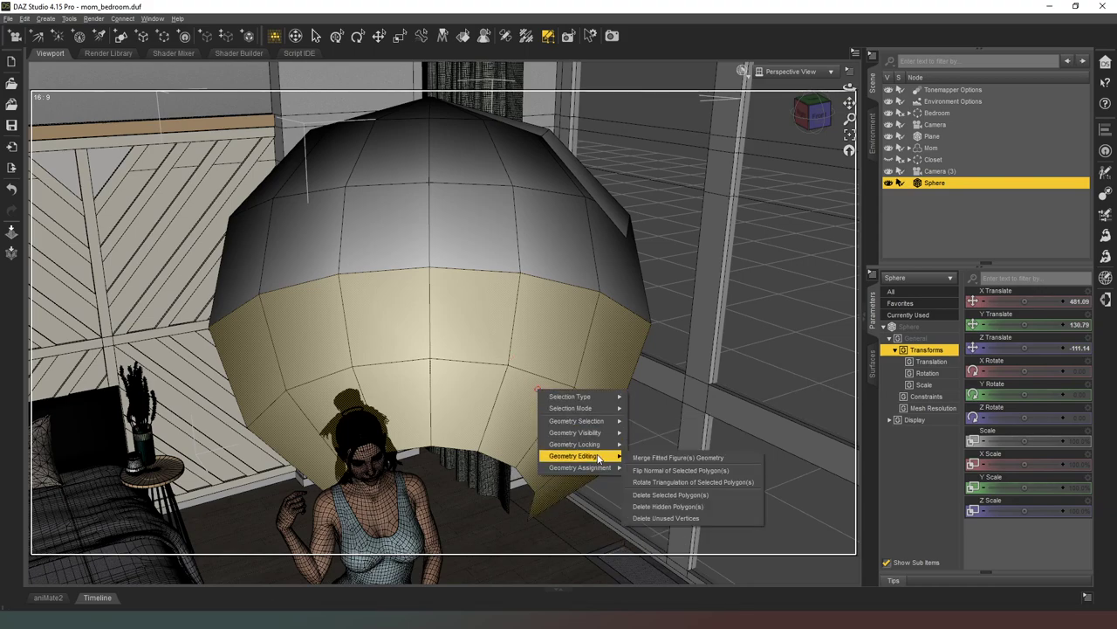
click(670, 495)
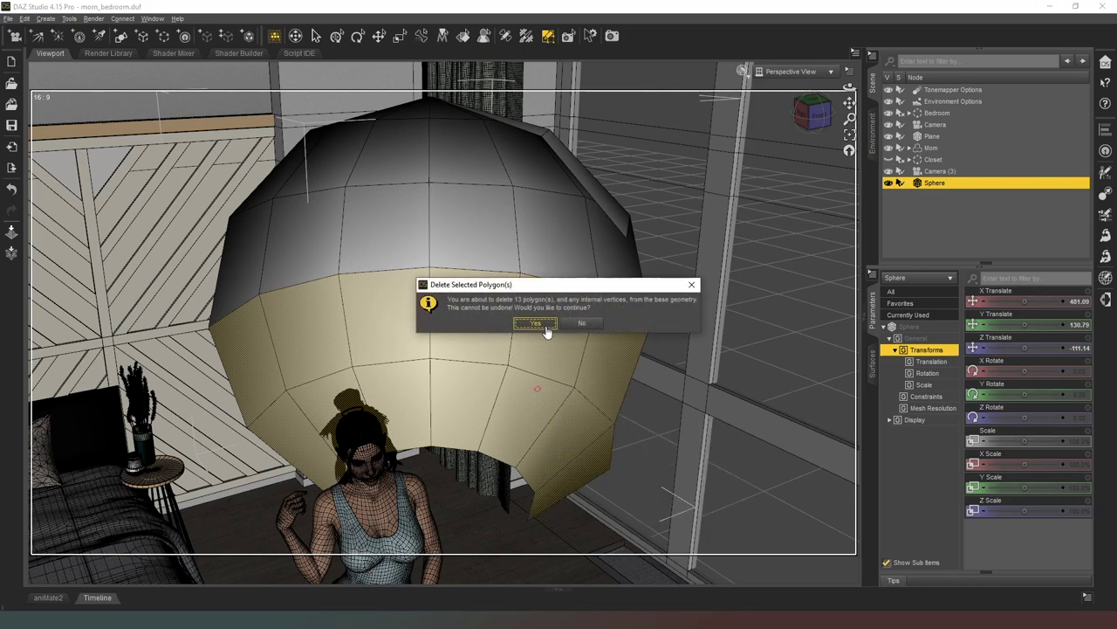
click(542, 330)
- Select the protruding polygons on one edge of the sphere's upper part, up to the top pole, and delete them
drag(816, 119, 819, 124)
click(550, 188)
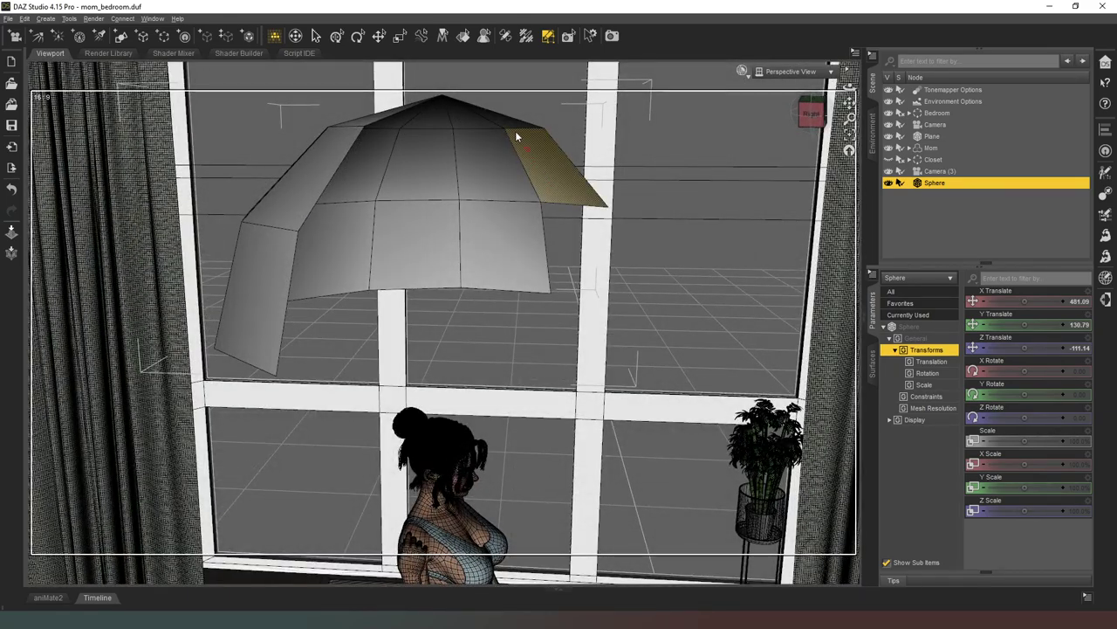
right_click(511, 126)
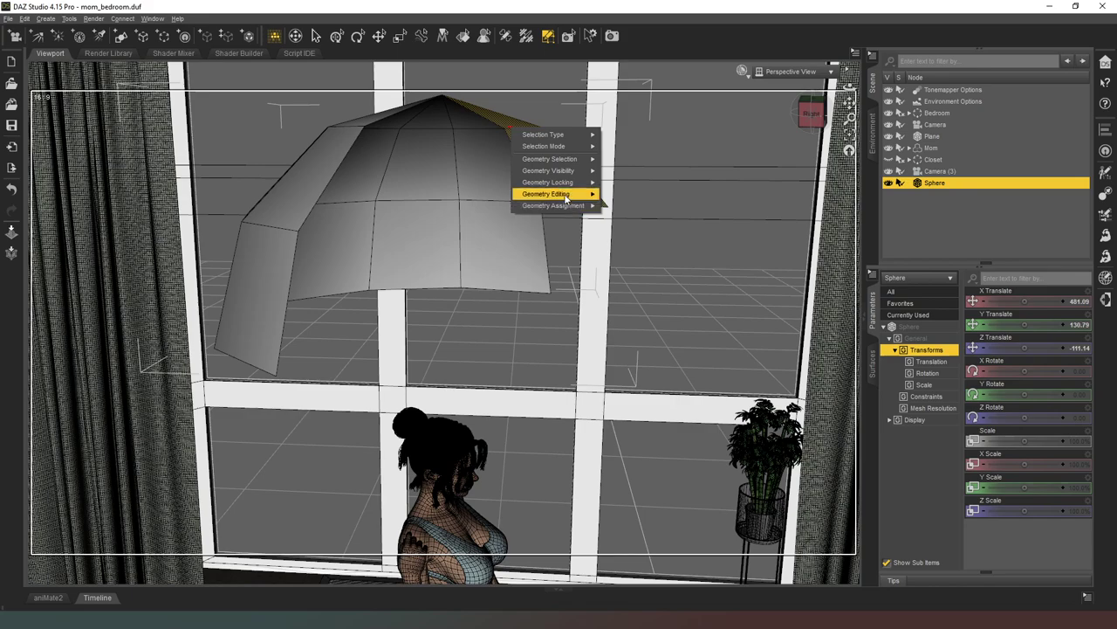
mouse_move(569, 207)
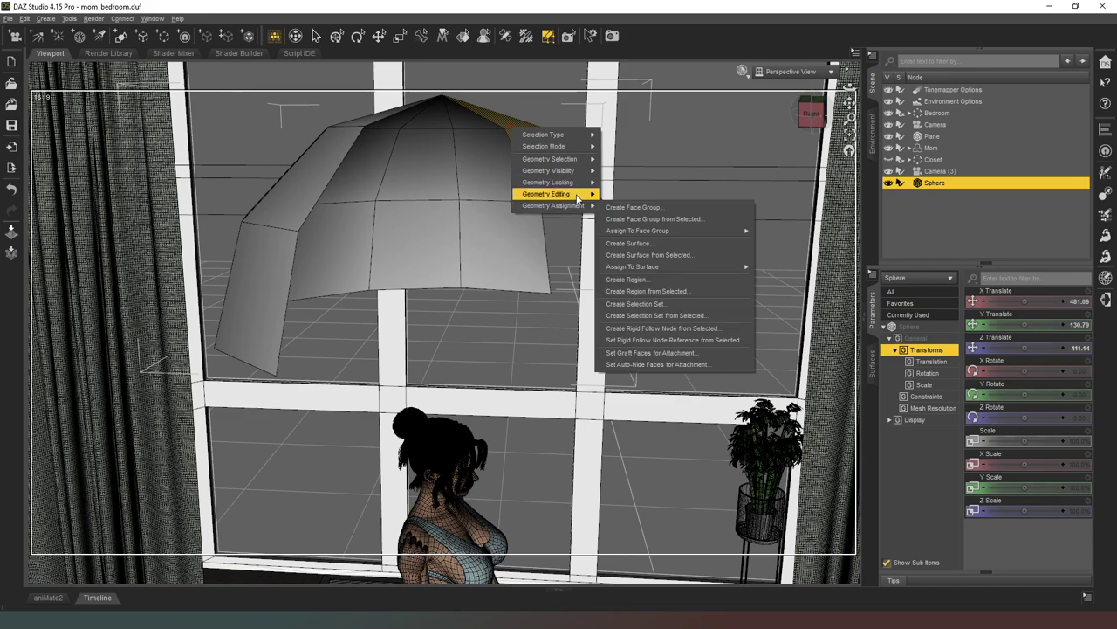
click(654, 233)
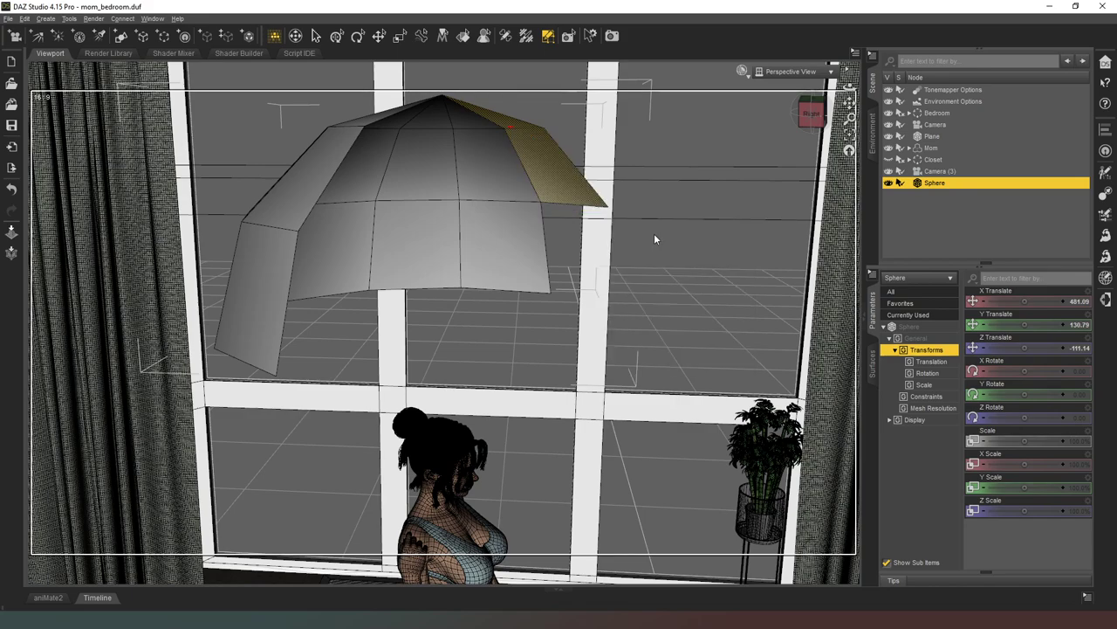
click(536, 324)
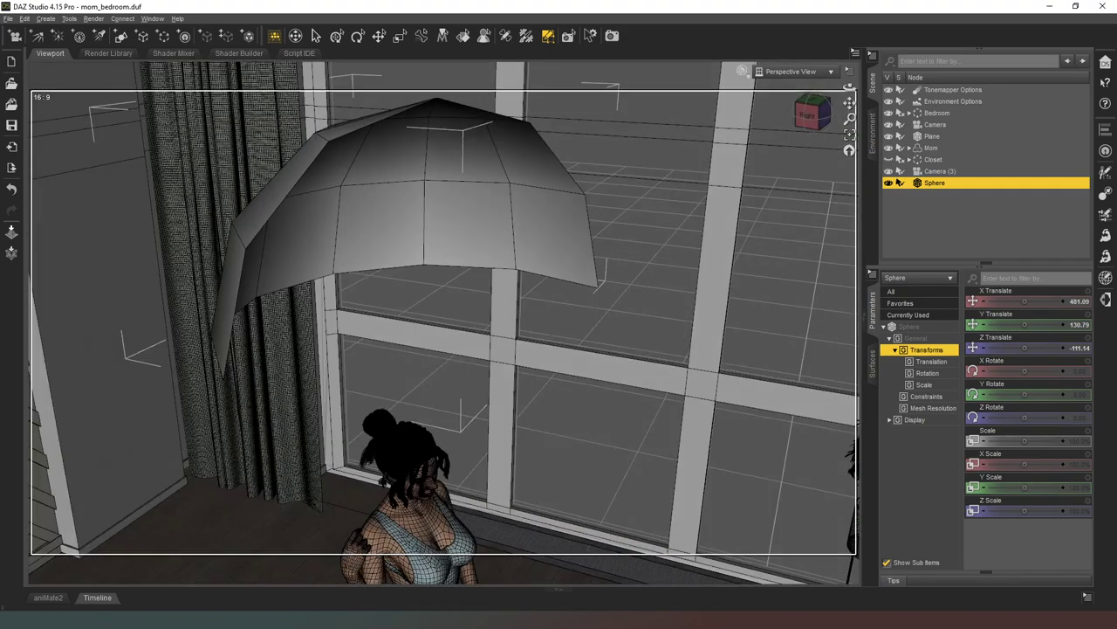
- Select the cap polygons around the sphere's top pole from a lower viewpoint and delete them
drag(813, 111, 809, 124)
mouse_move(486, 155)
mouse_down()
mouse_move(365, 131)
mouse_move(417, 148)
mouse_up()
right_click(418, 149)
mouse_move(462, 215)
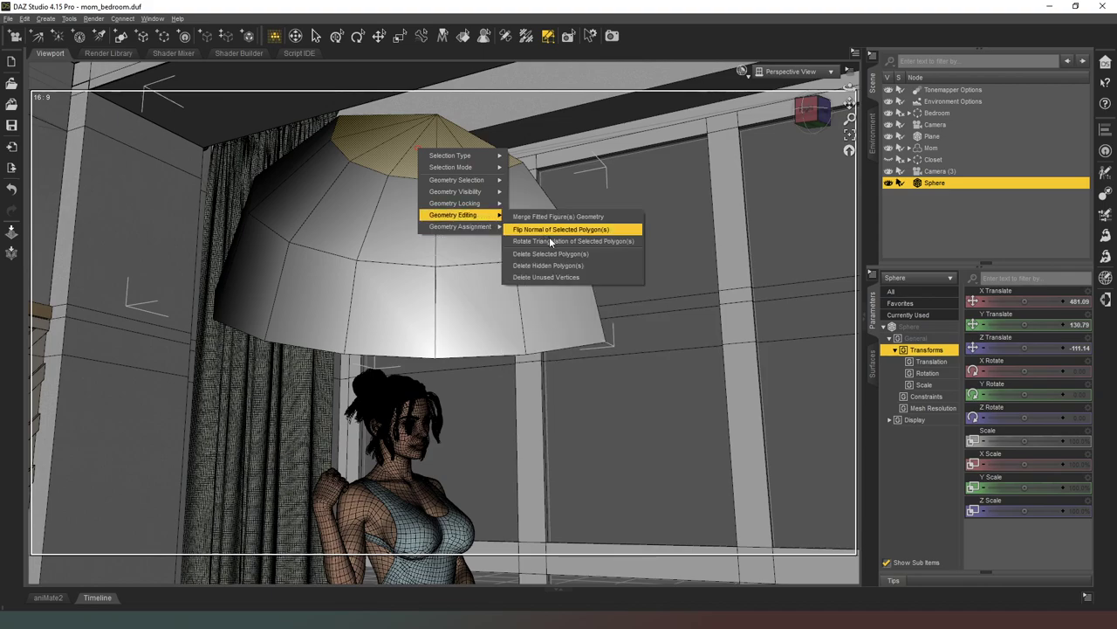
click(574, 254)
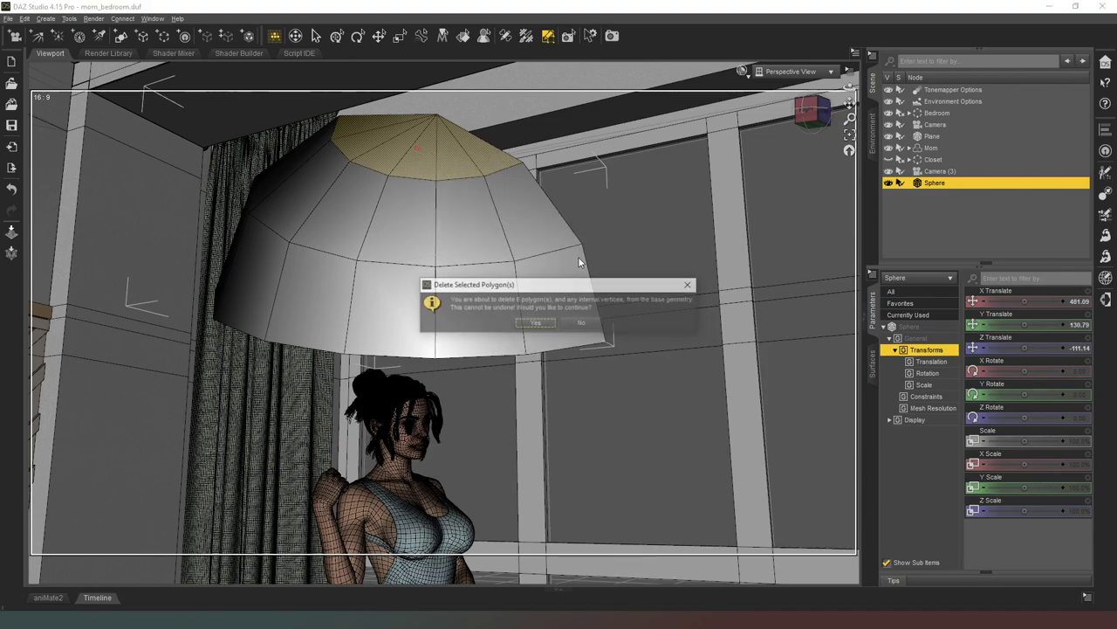
click(533, 319)
- Through Camera (3), lower the sphere to a Y Translate of 124.35 and display the viewport as Texture Shaded
click(768, 74)
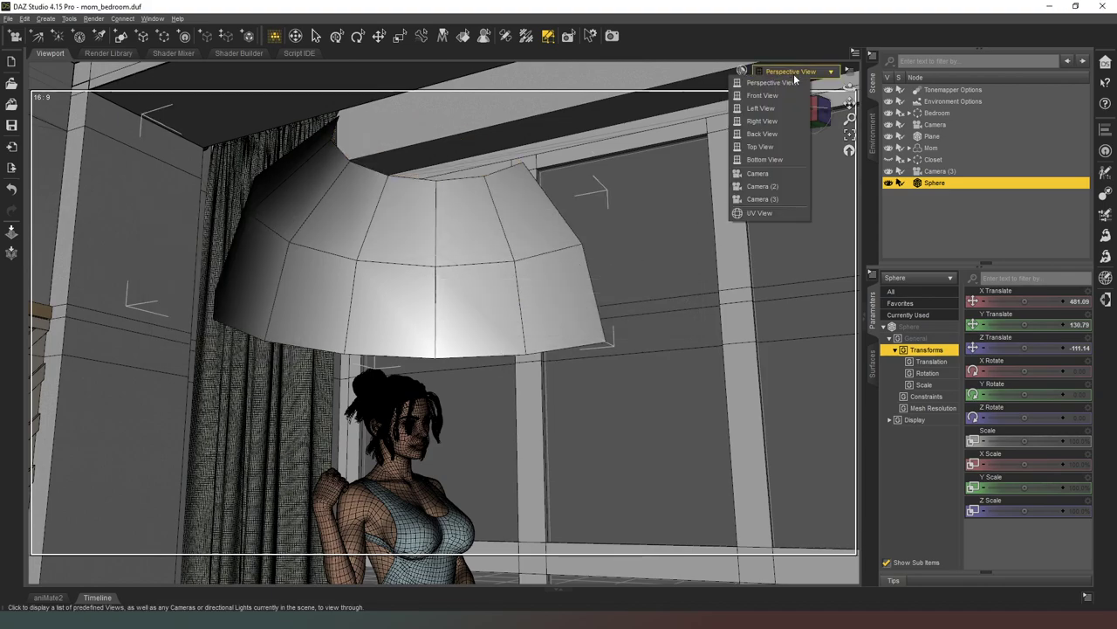
click(786, 198)
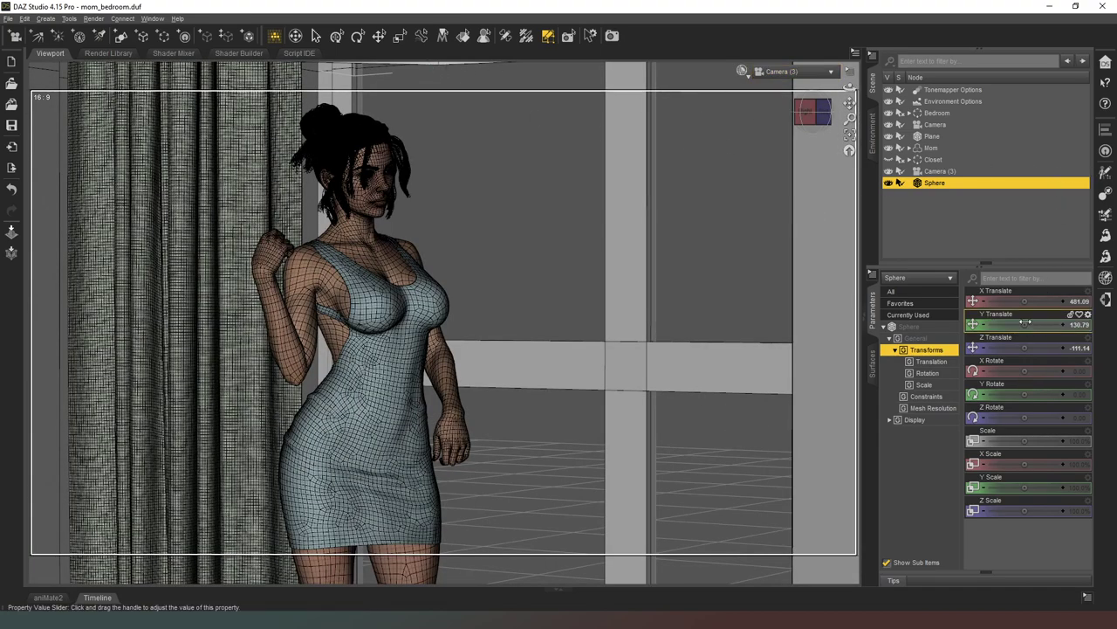
drag(1026, 323, 1015, 323)
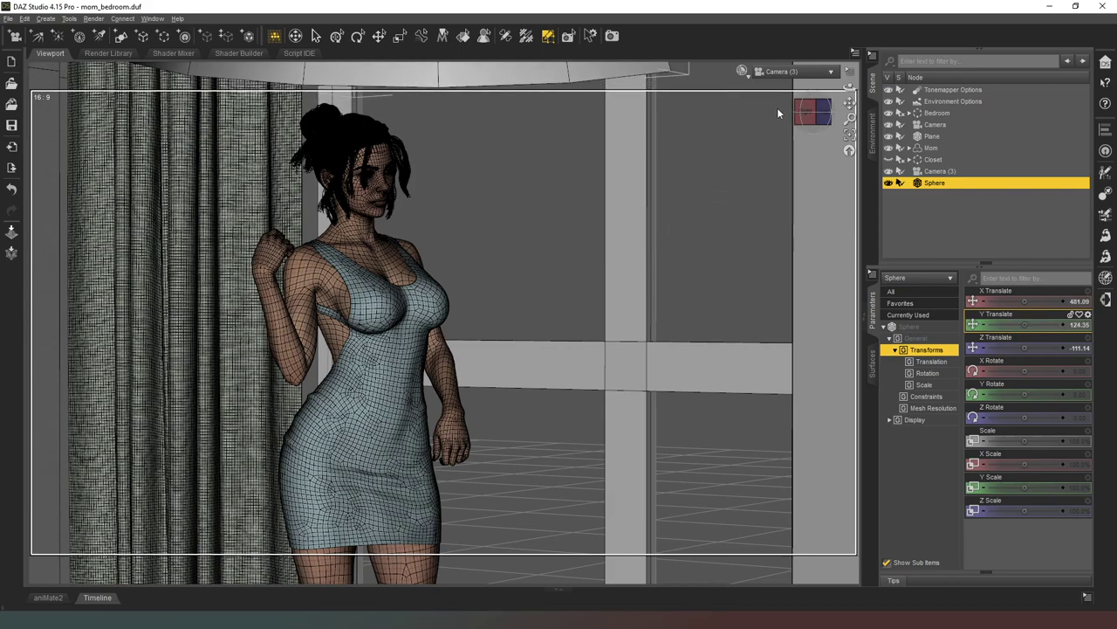
click(742, 71)
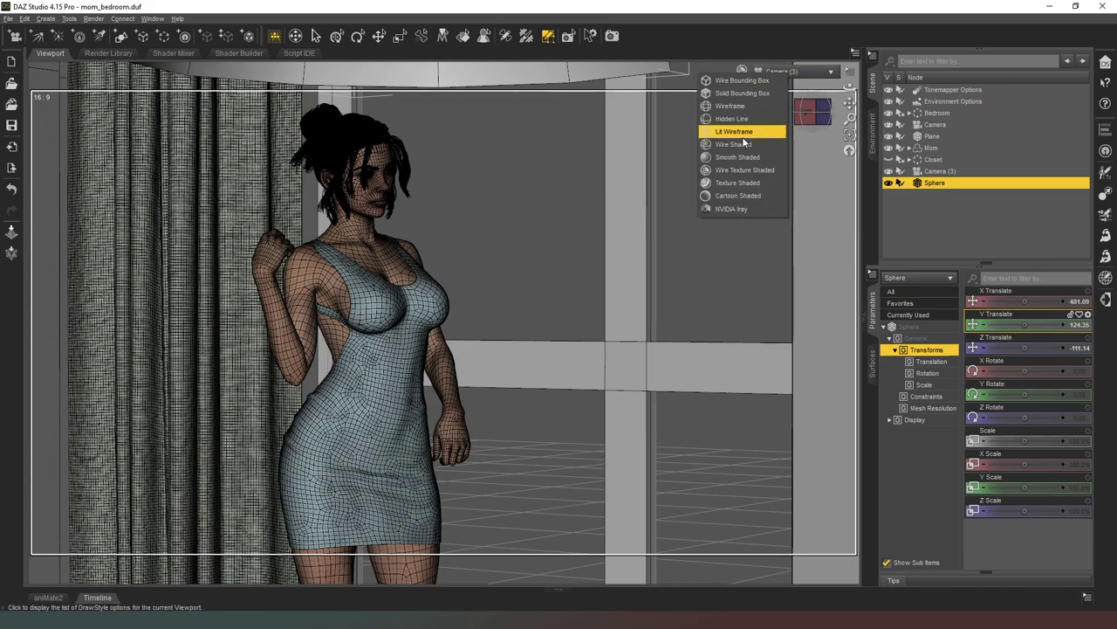
click(748, 181)
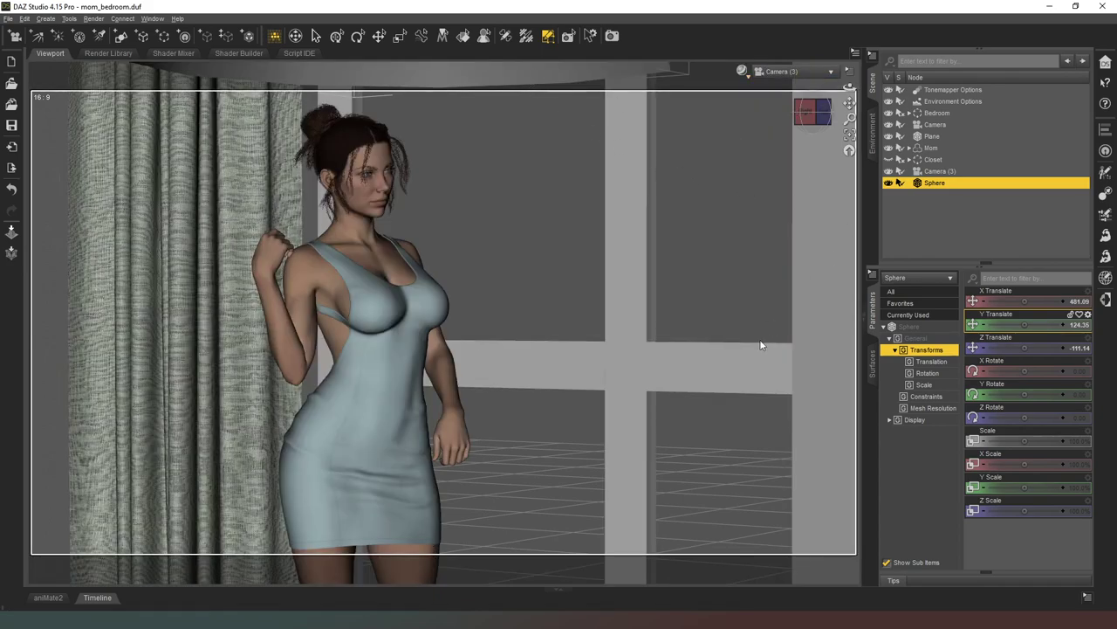
- Set the Emission Color of the sphere's Default surface to white
click(872, 367)
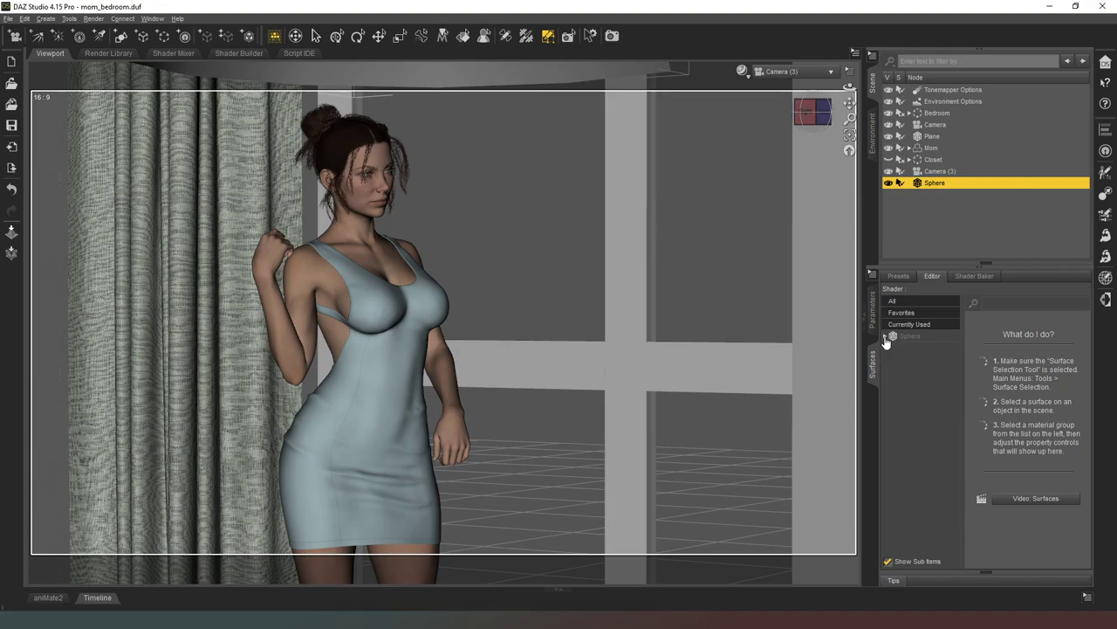
click(885, 338)
click(891, 349)
click(924, 418)
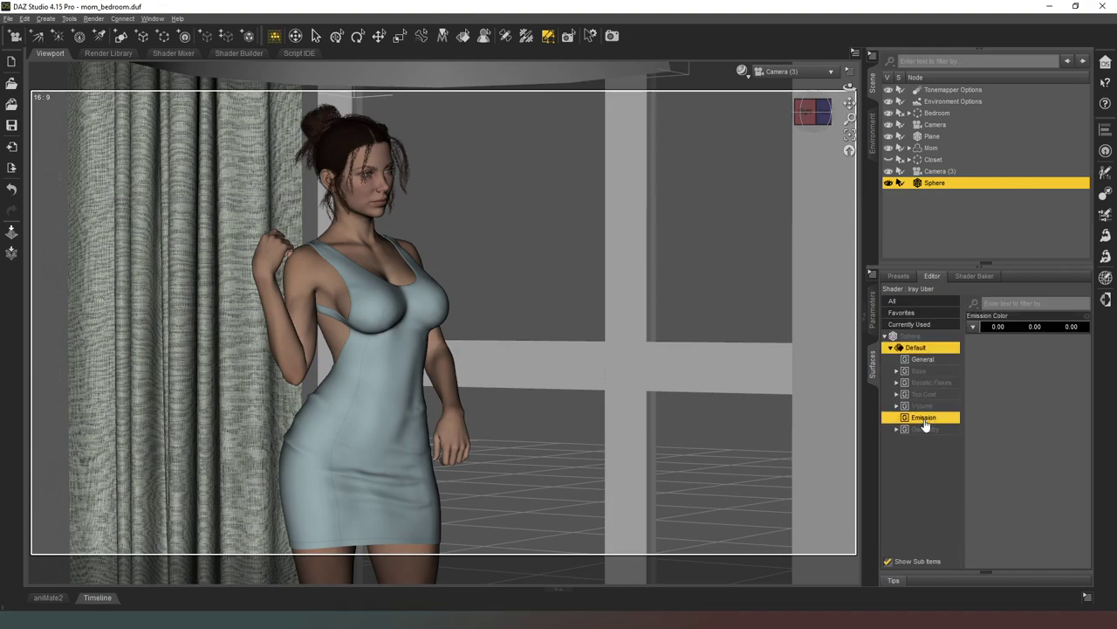
click(1026, 326)
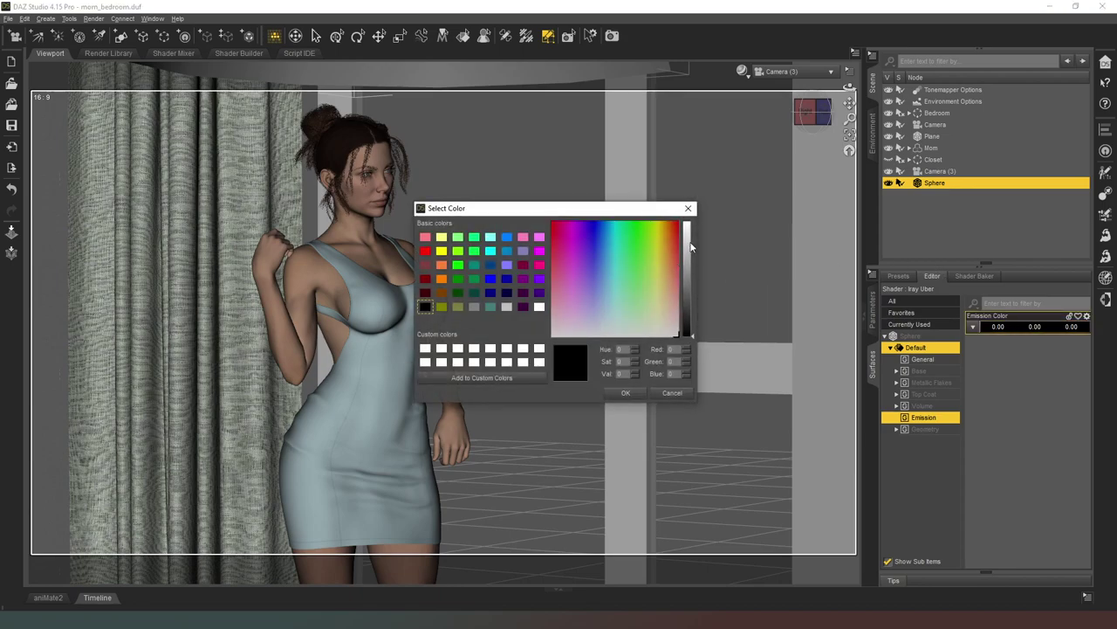
drag(691, 247, 689, 220)
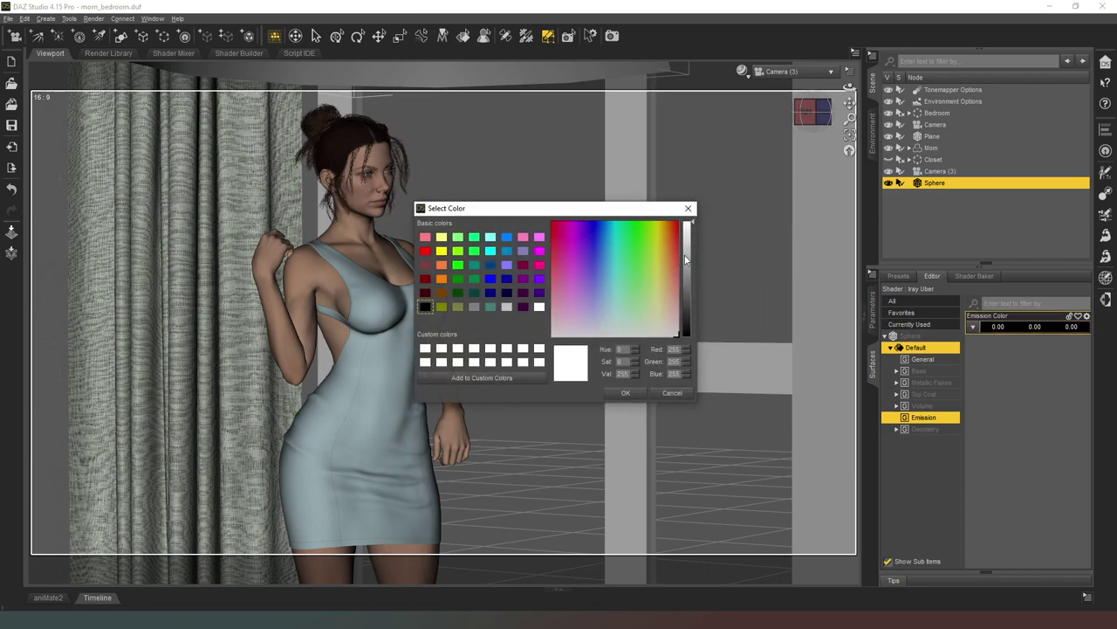
click(629, 394)
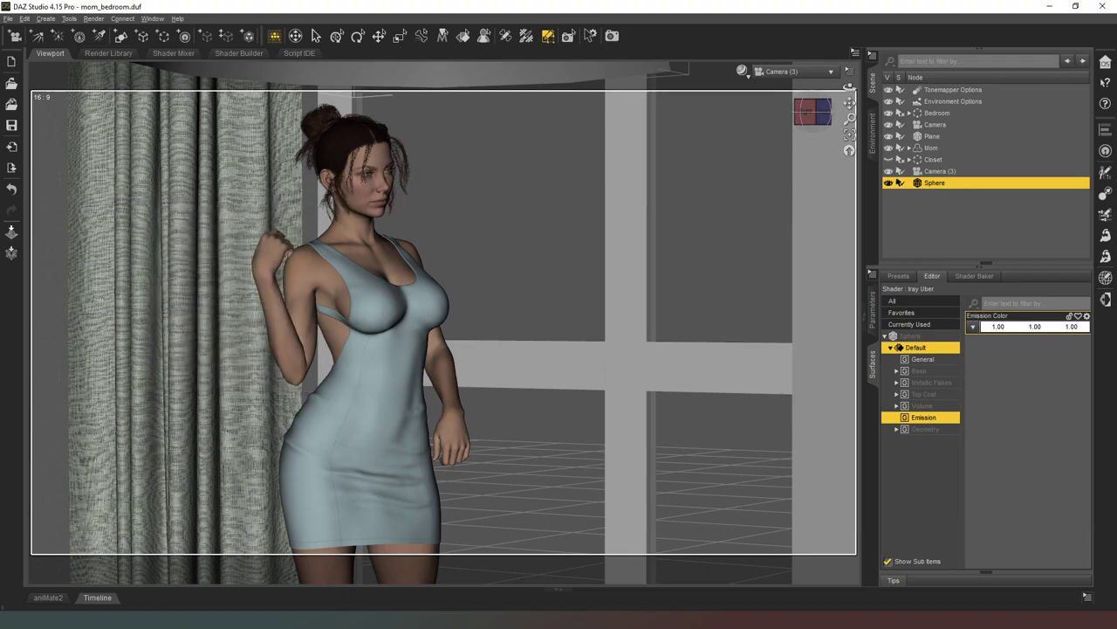
- Lower the sphere to a Y Translate of 89.24 and preview the Camera (3) shot in NVIDIA Iray
click(874, 310)
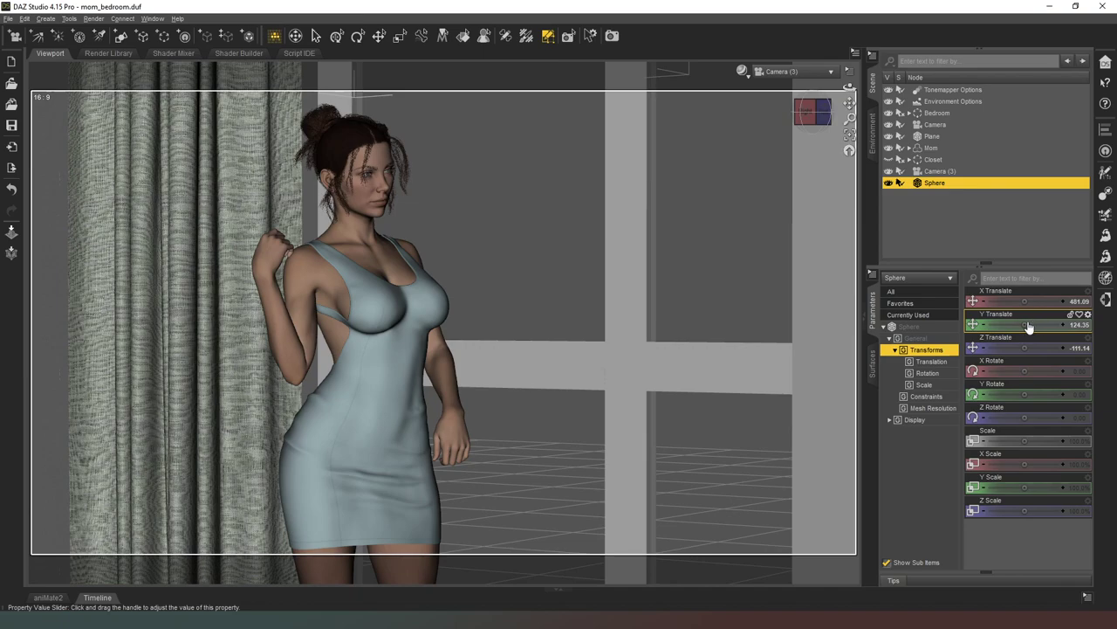
drag(1025, 324, 1004, 324)
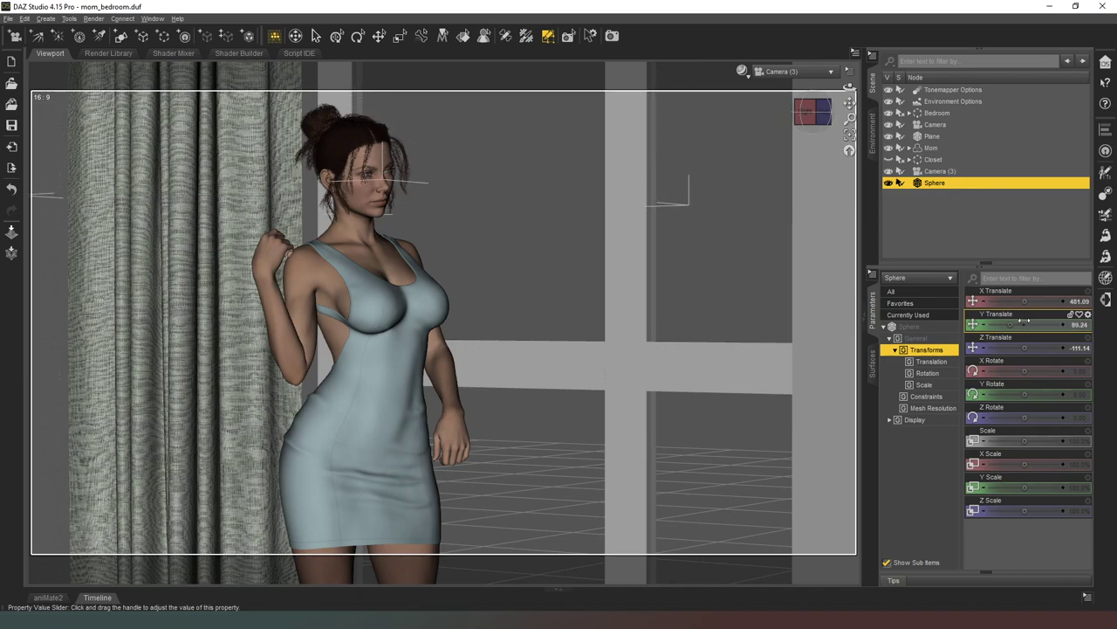
click(742, 71)
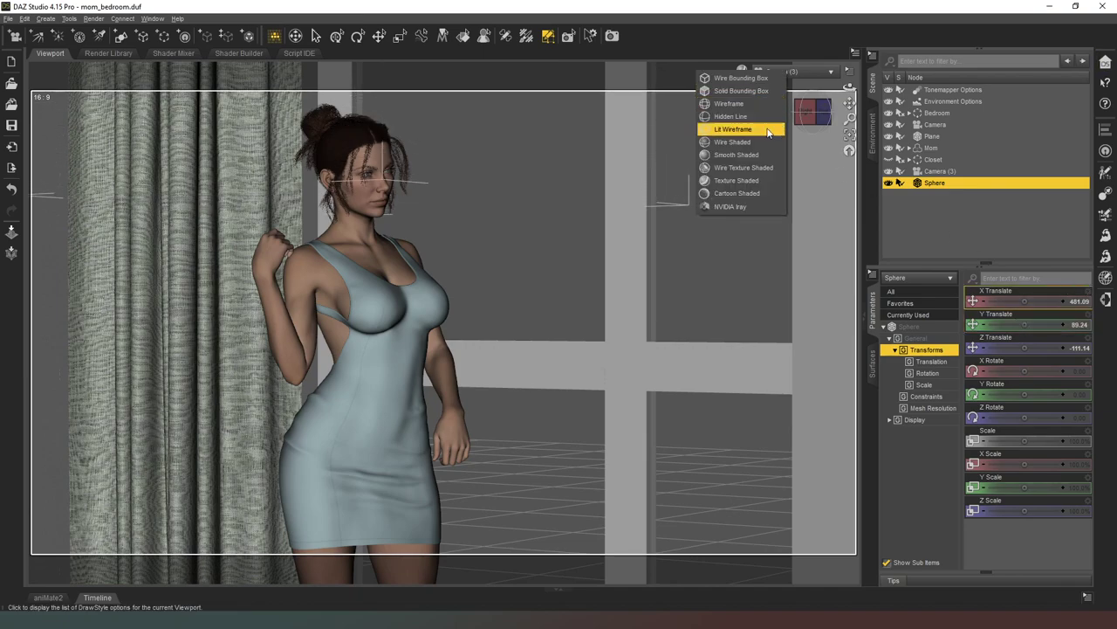
click(743, 207)
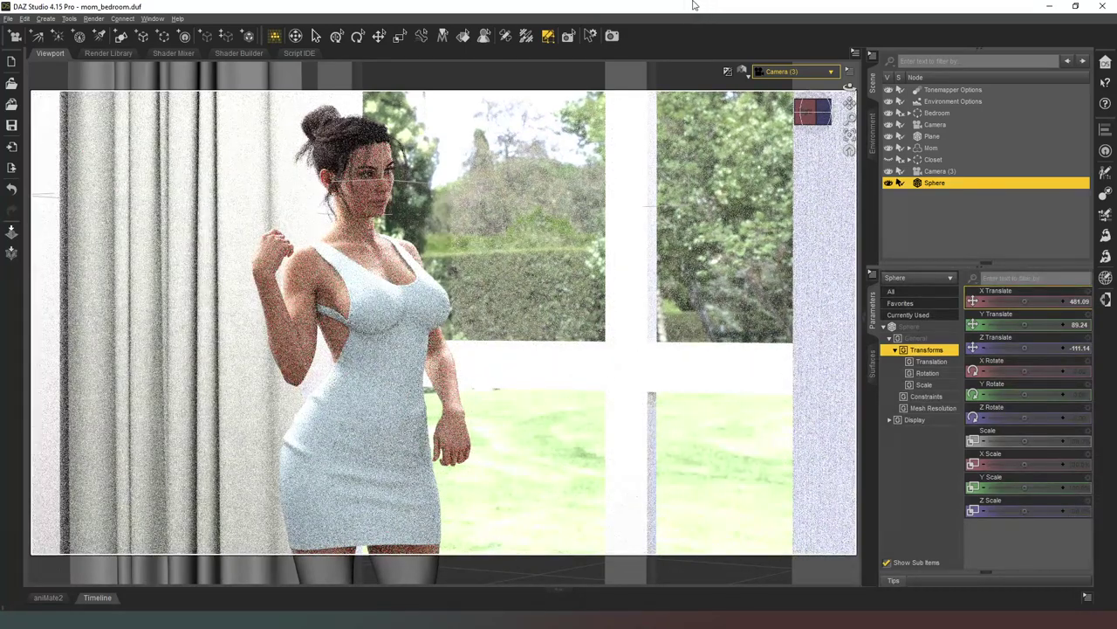
- Set the sphere's emission Luminance to 500 and lower the sphere to a Y Translate of 59.22
click(973, 434)
click(872, 365)
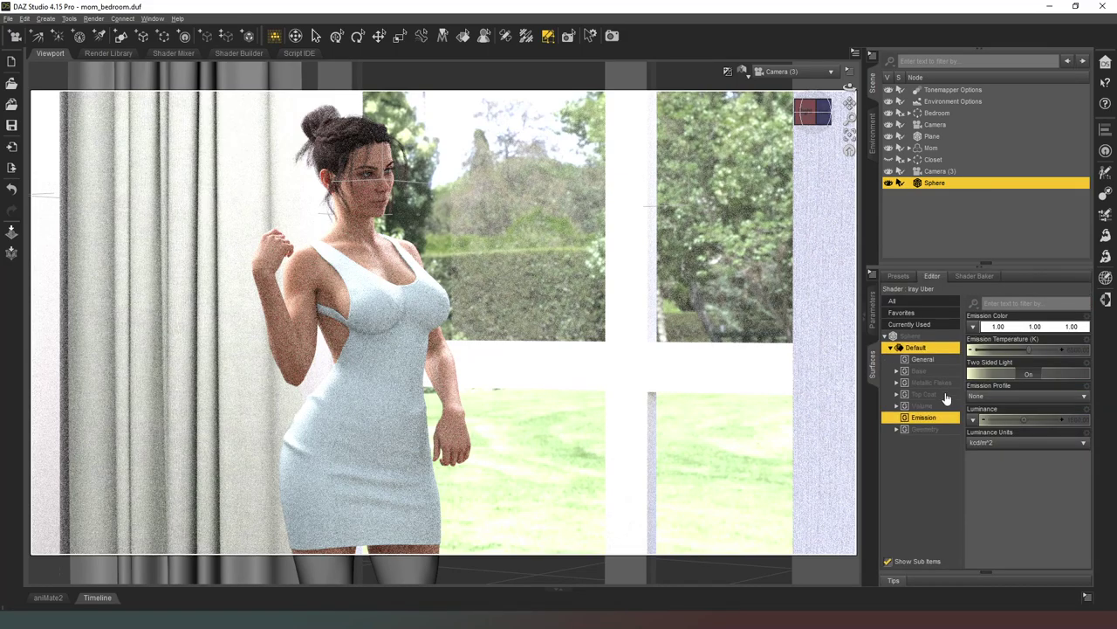
click(1070, 416)
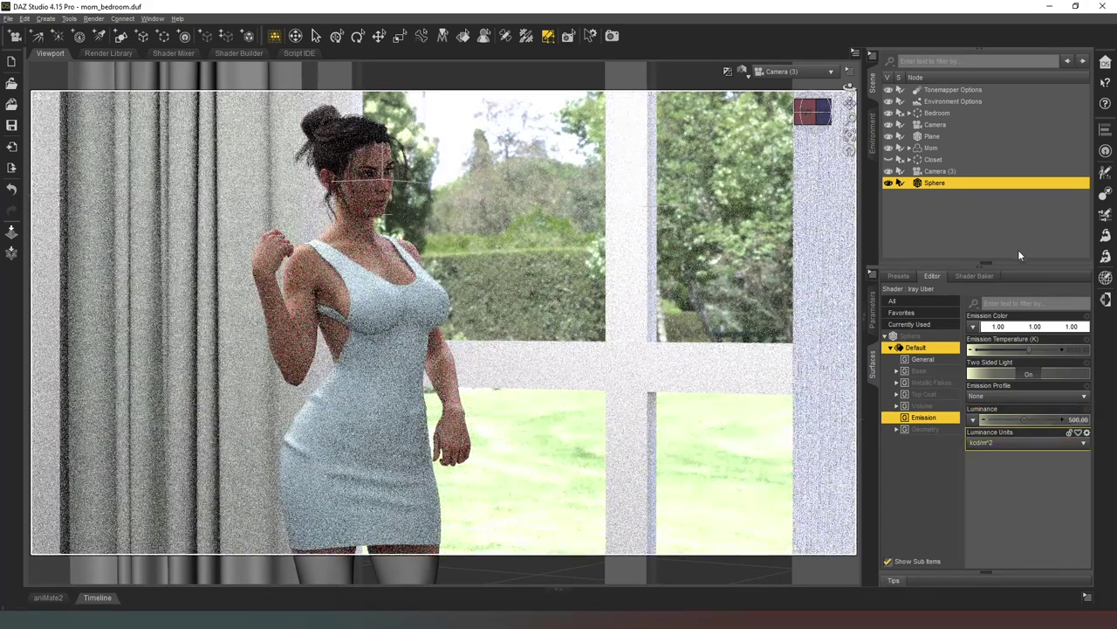
click(872, 310)
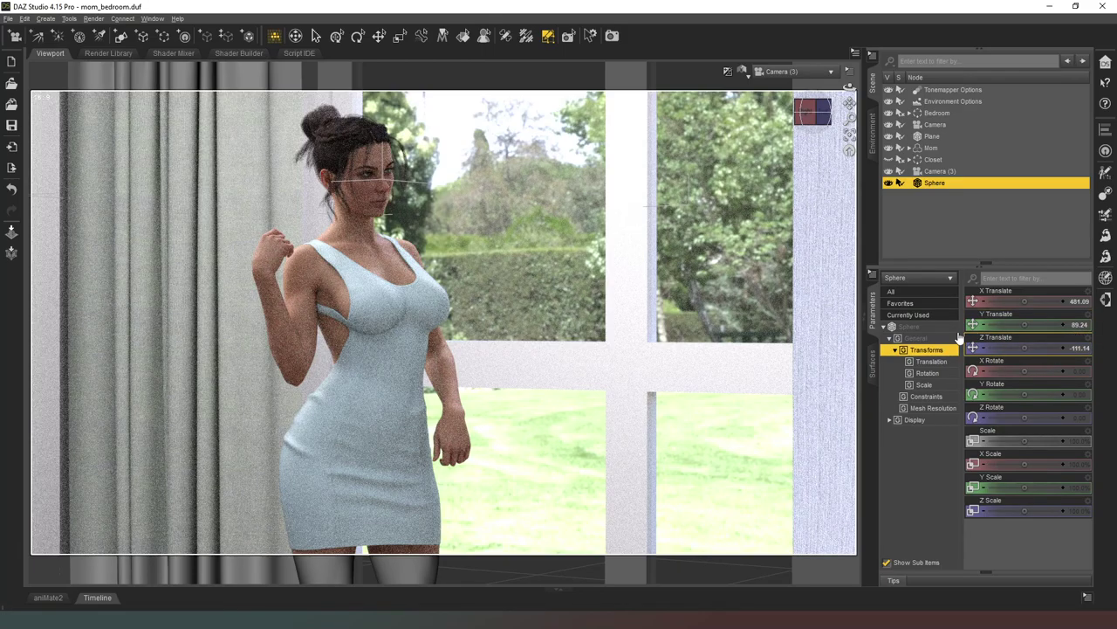
drag(1022, 325, 1003, 325)
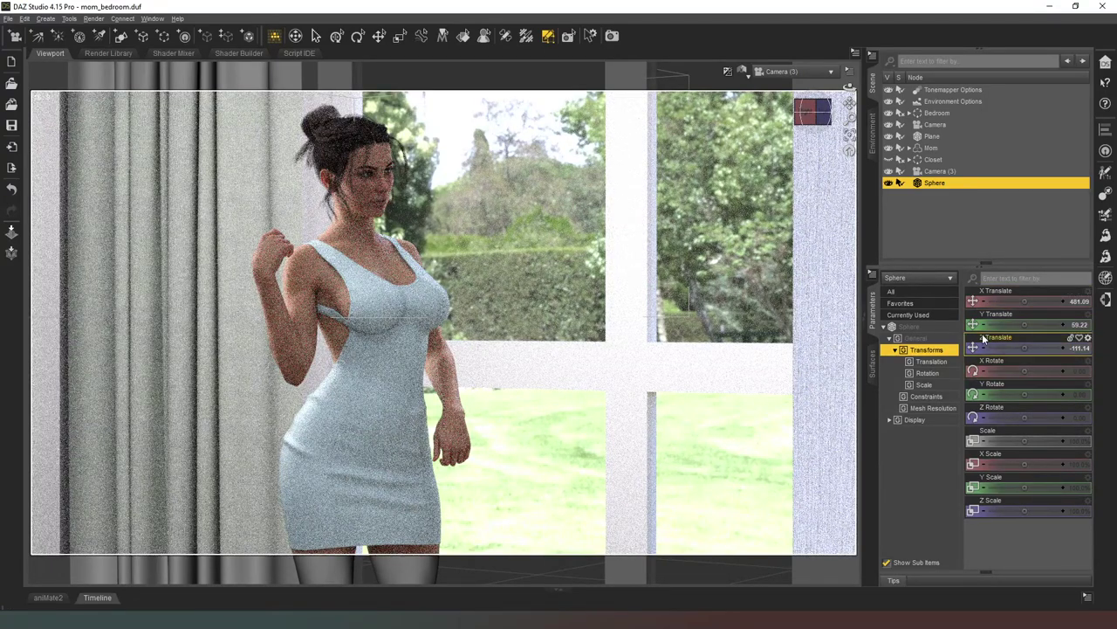
- In Perspective View, move the sphere to an X Translate of 468.51 and a Z Translate of -94.98
click(786, 73)
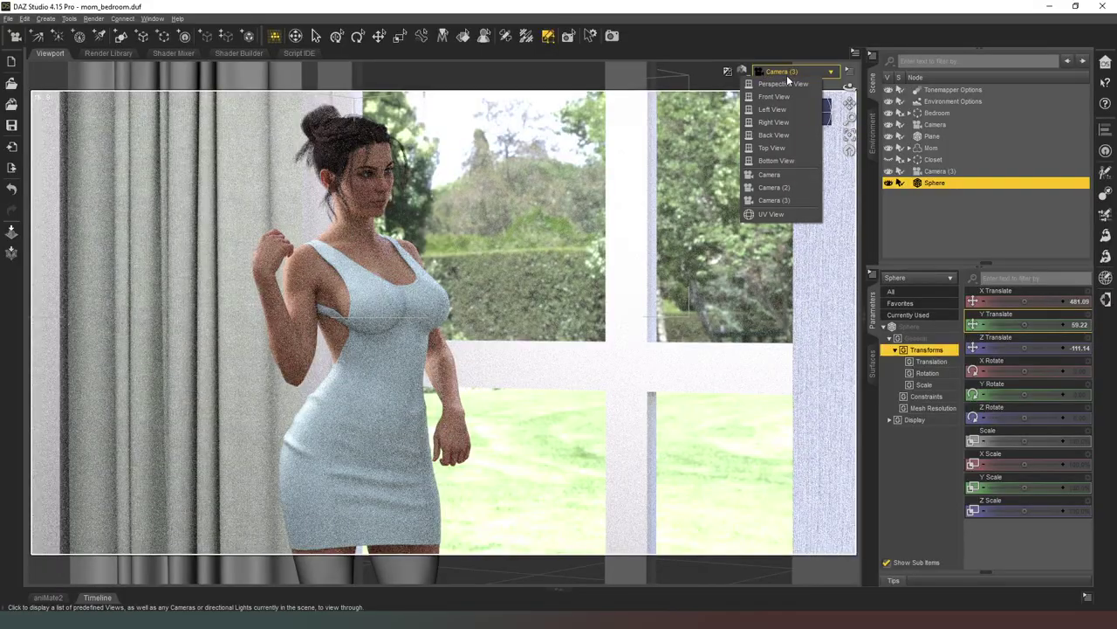
click(784, 77)
drag(813, 114, 813, 179)
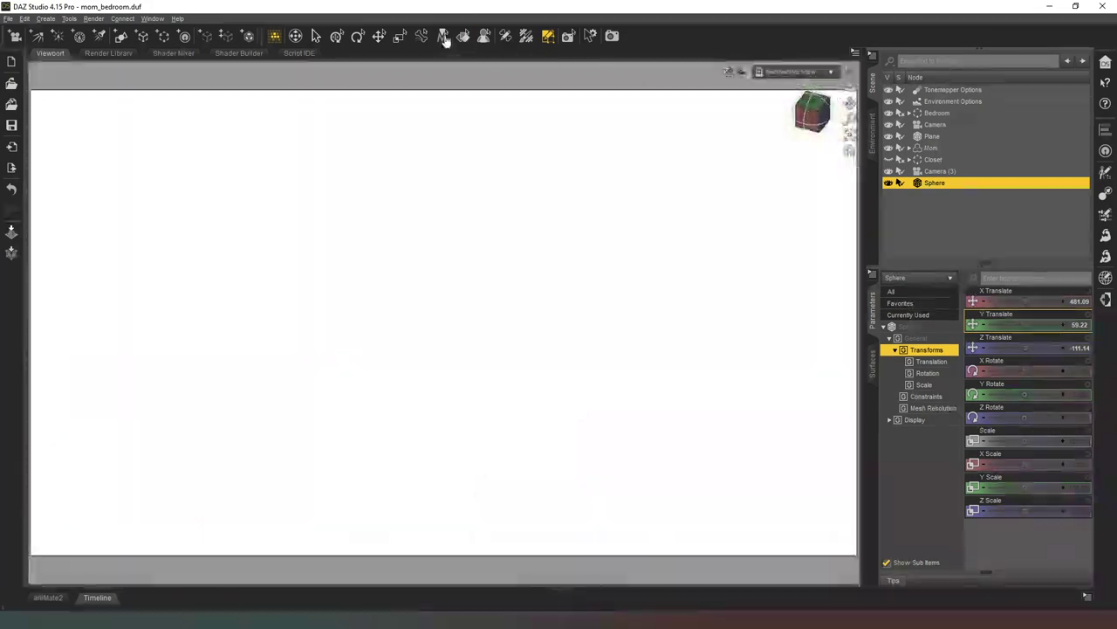
key(ctrl+9)
click(379, 36)
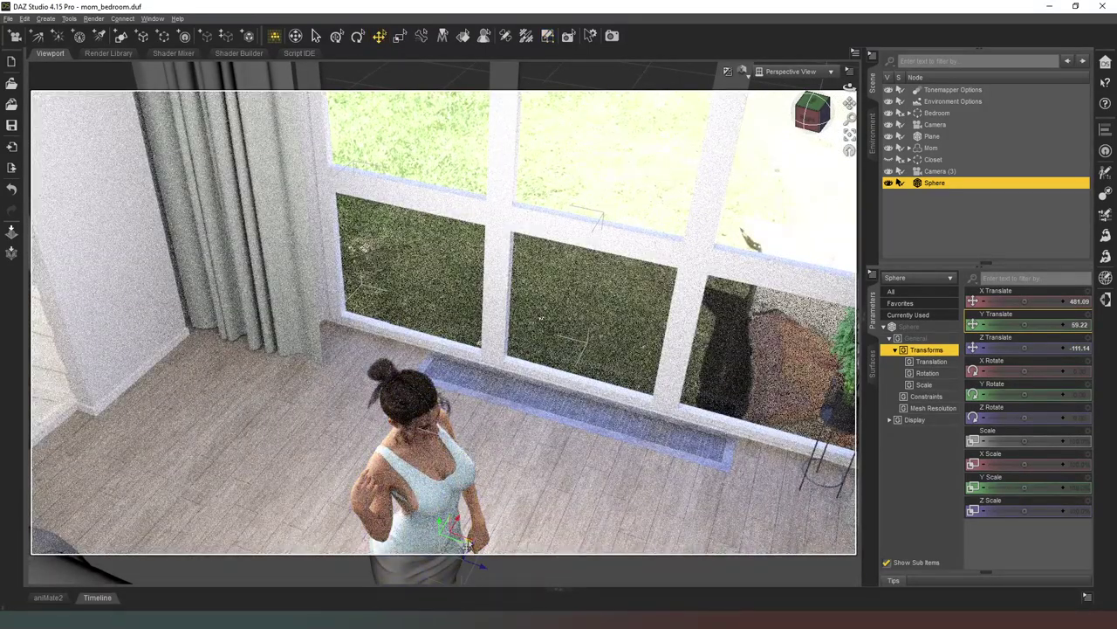
mouse_move(469, 547)
mouse_down()
mouse_move(477, 565)
mouse_move(495, 564)
mouse_move(490, 576)
mouse_up()
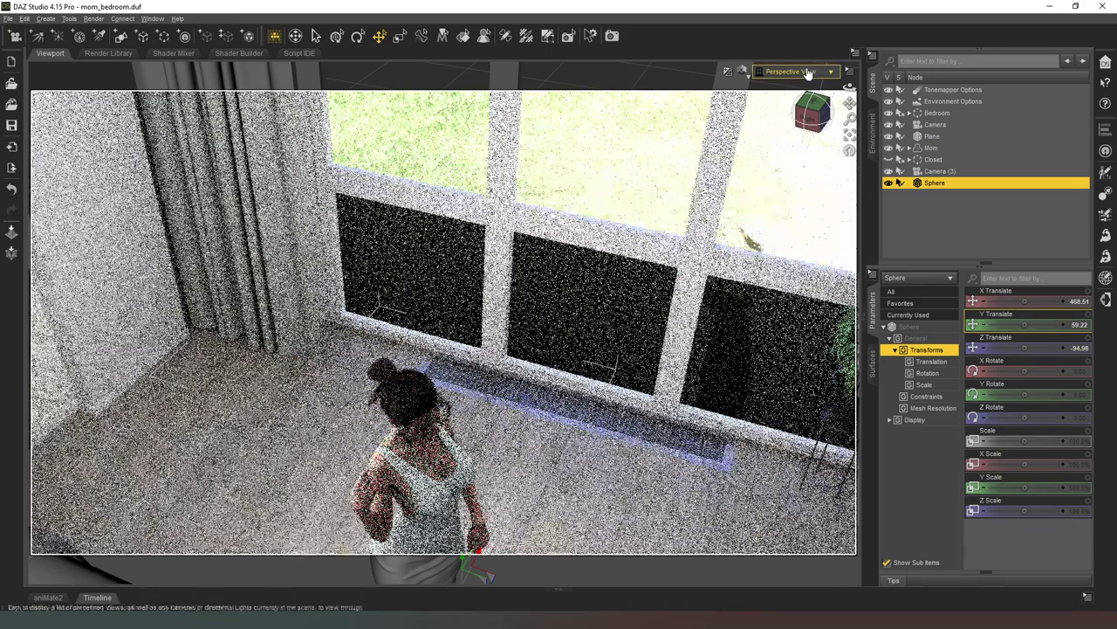
- Return to the Camera (3) view and turn the sphere to a Y Rotate of -33.25
click(799, 70)
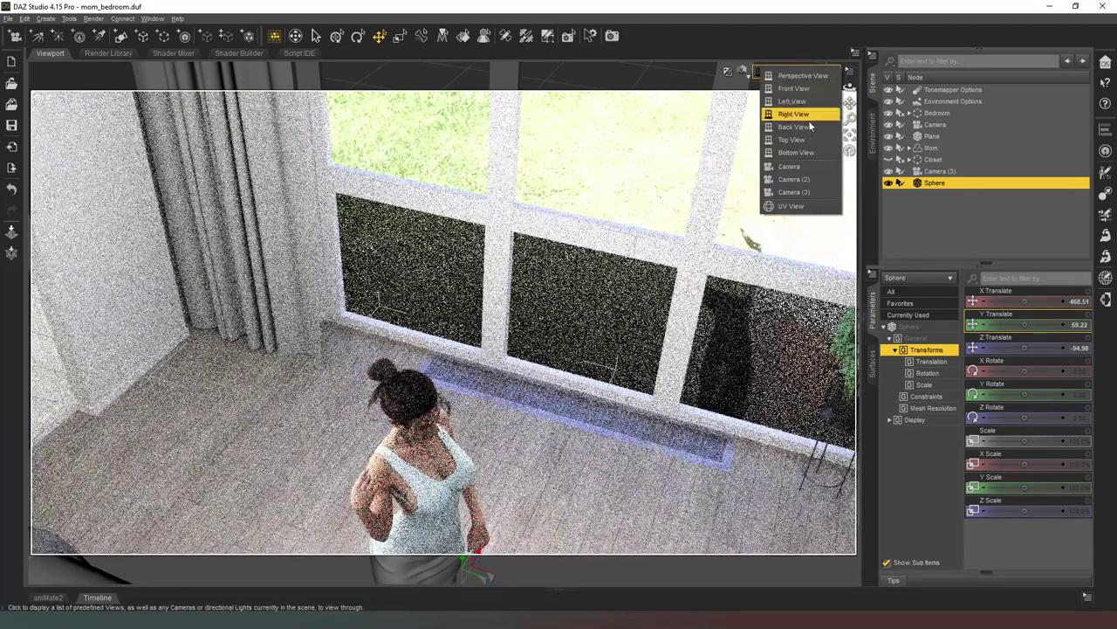
click(808, 192)
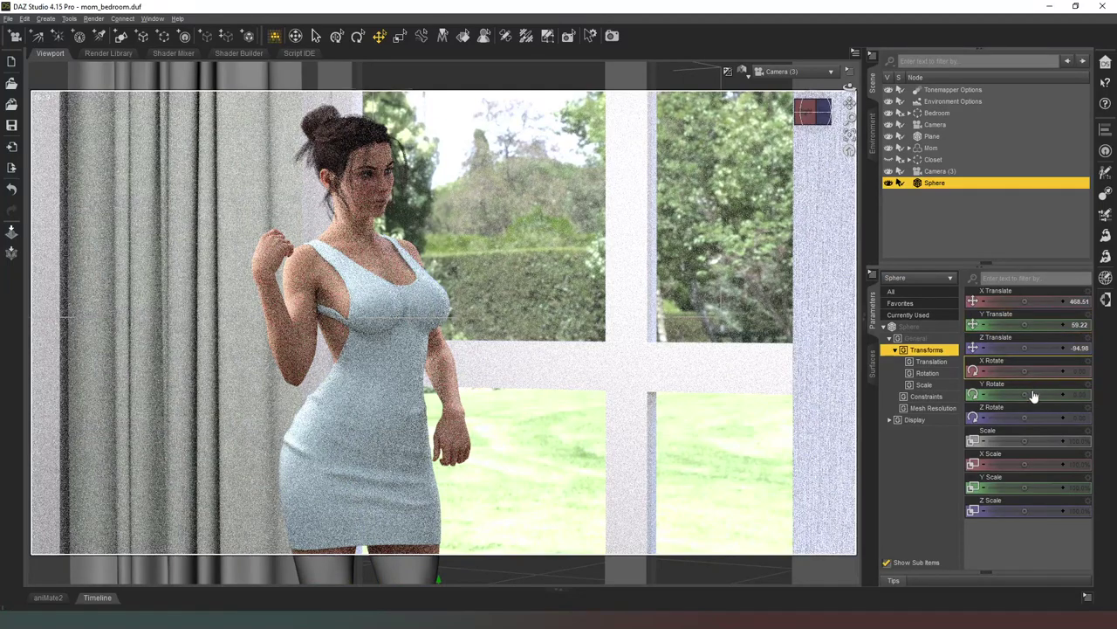
drag(1027, 394, 1007, 394)
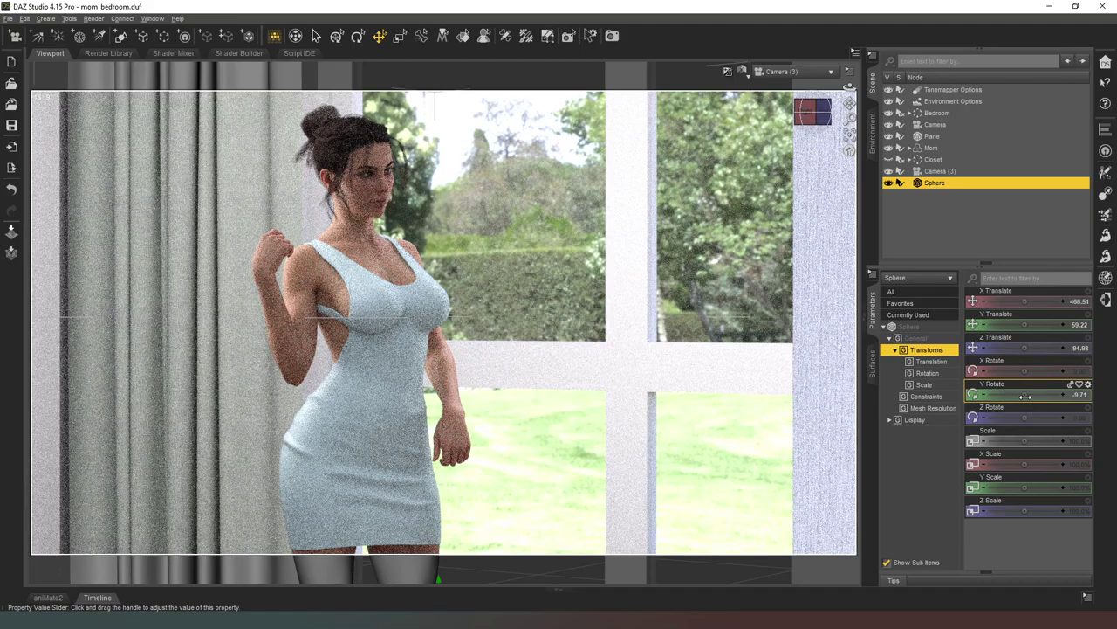
drag(1026, 396, 1011, 395)
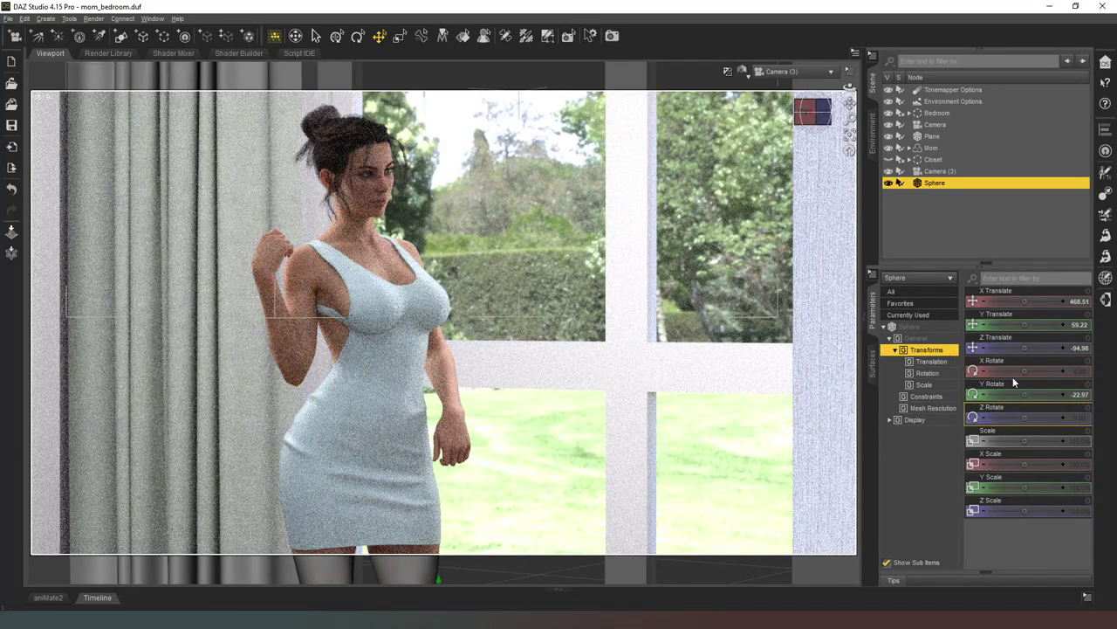
drag(1024, 396, 1018, 399)
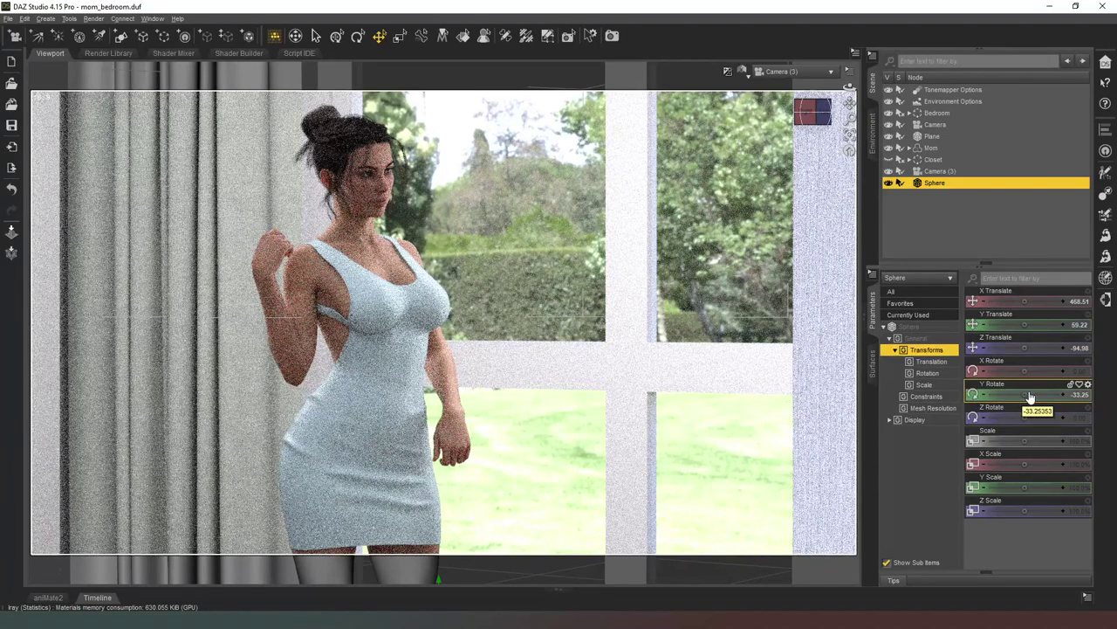
- Switch off Two Sided Light for the sphere's emission and raise its Cutout Opacity to 1.00
click(873, 365)
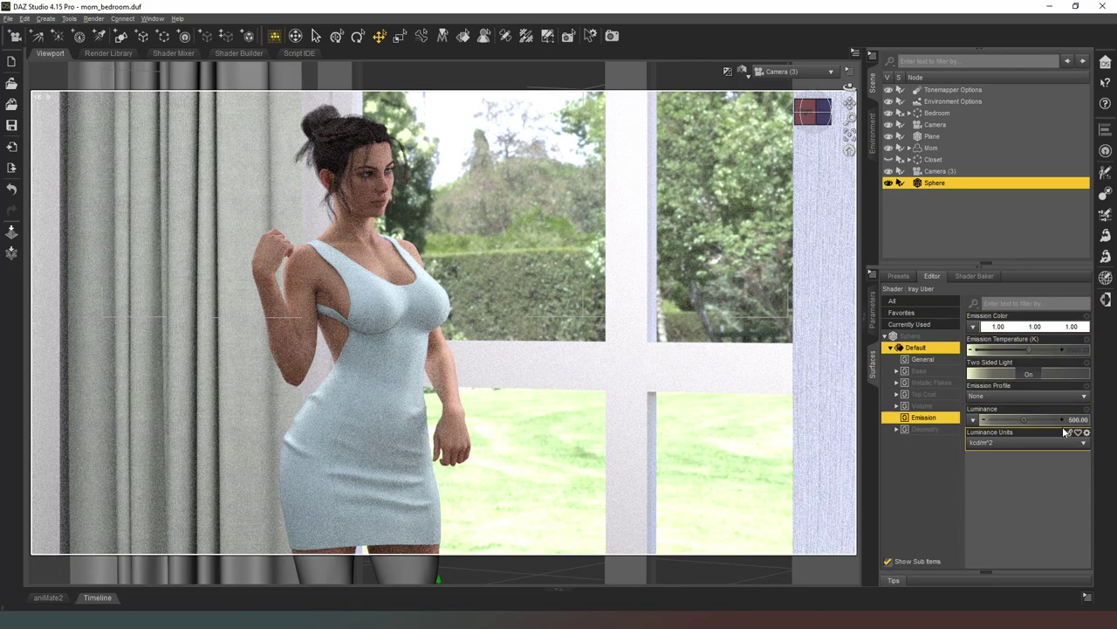
click(1029, 374)
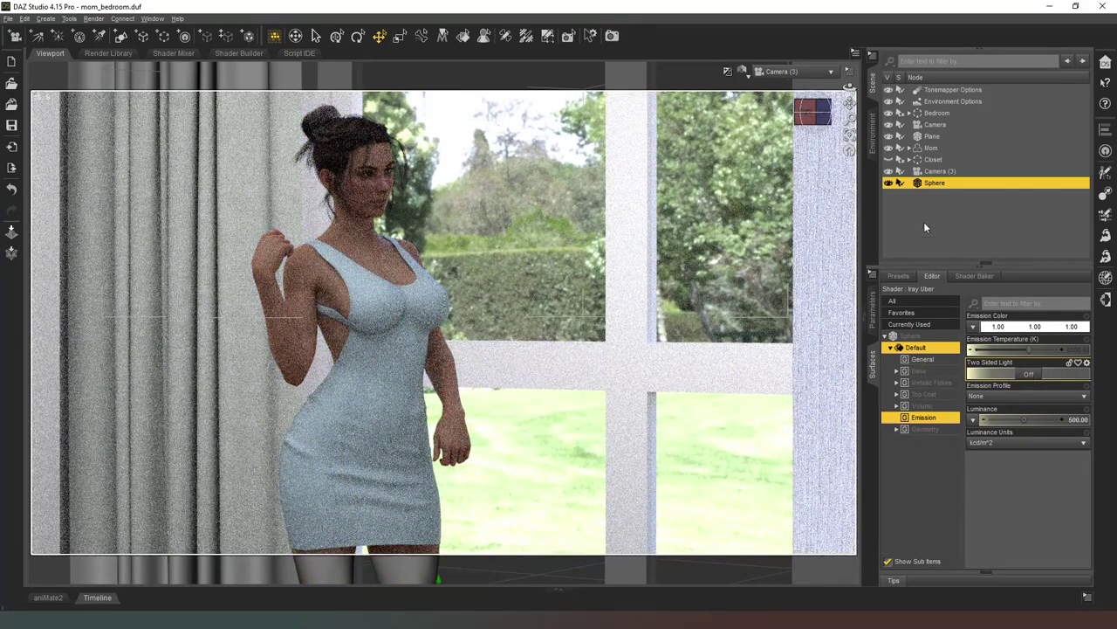
click(923, 432)
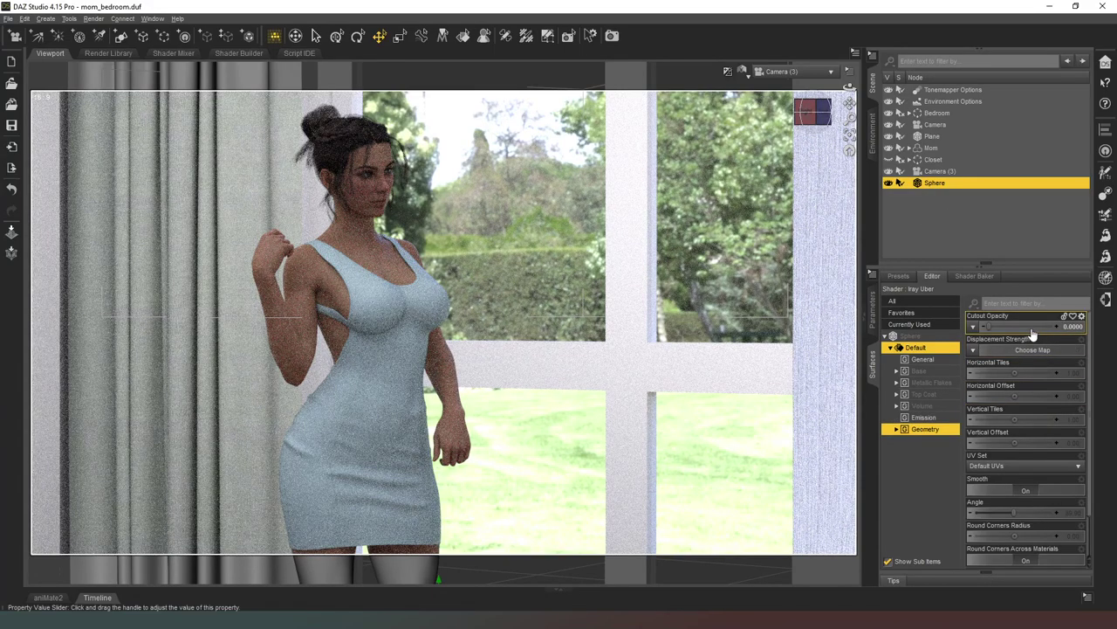
drag(1034, 334, 1058, 328)
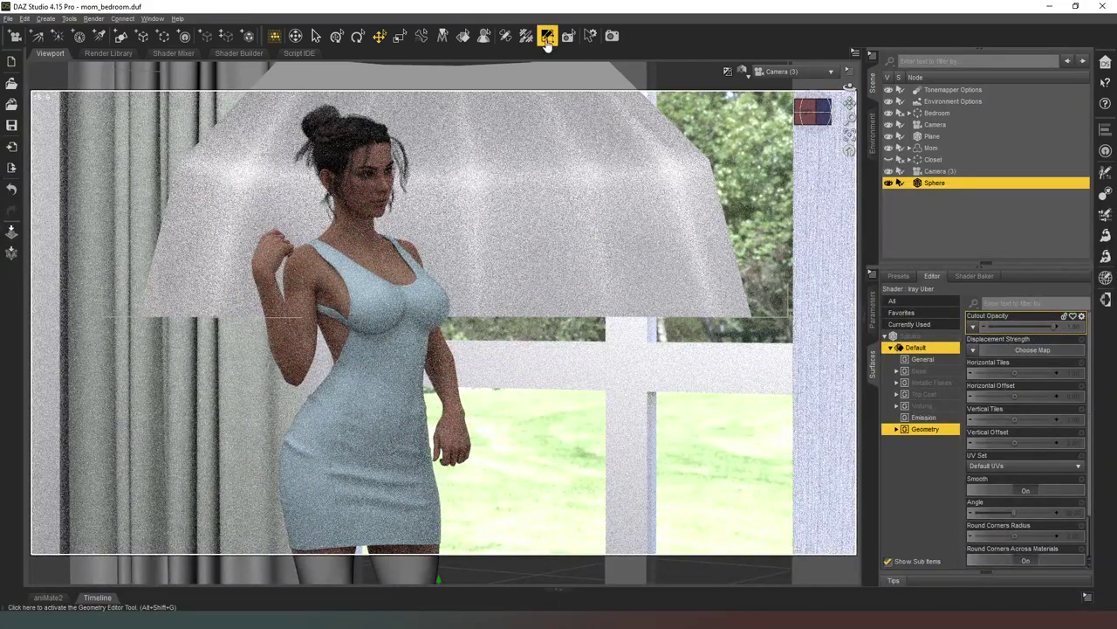
- Flip the normals of the sphere's selected polygons with the Geometry Editor tool
click(546, 40)
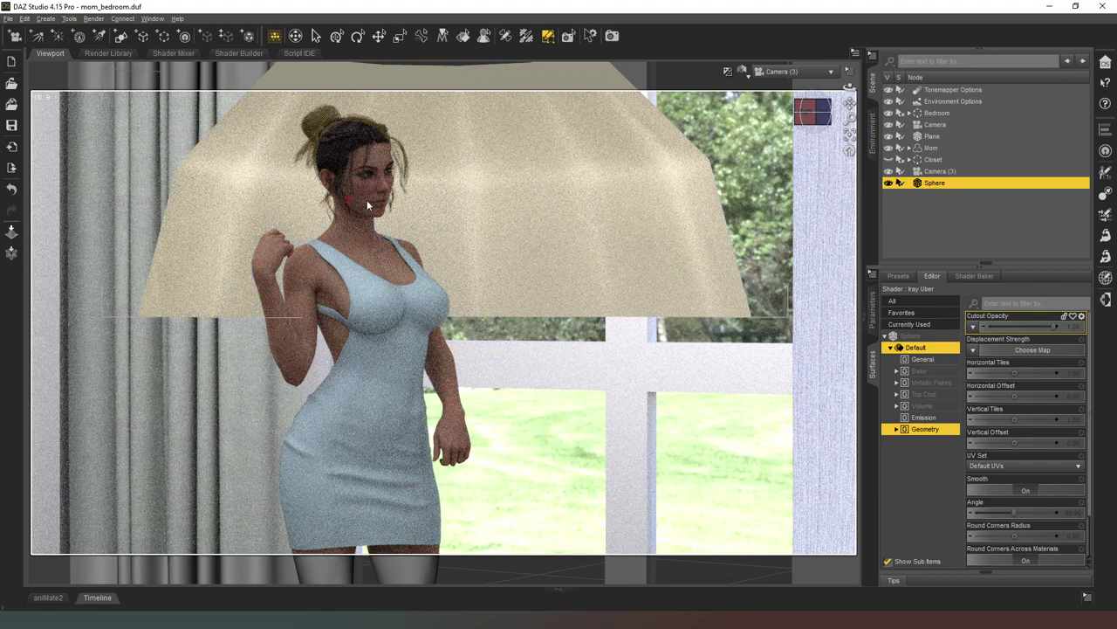
right_click(529, 208)
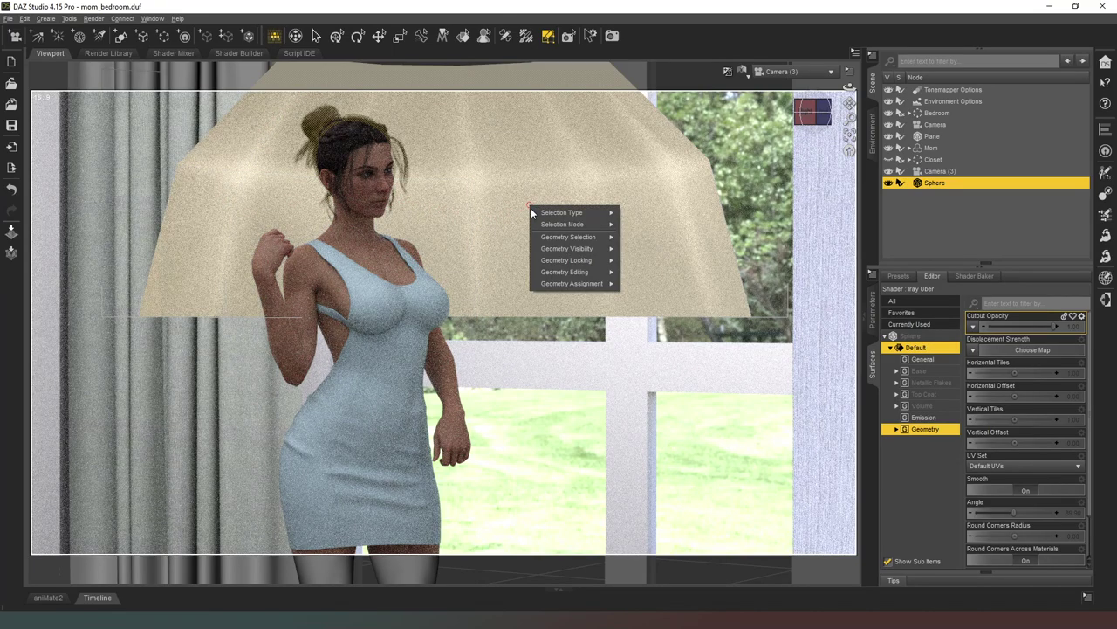
mouse_move(567, 237)
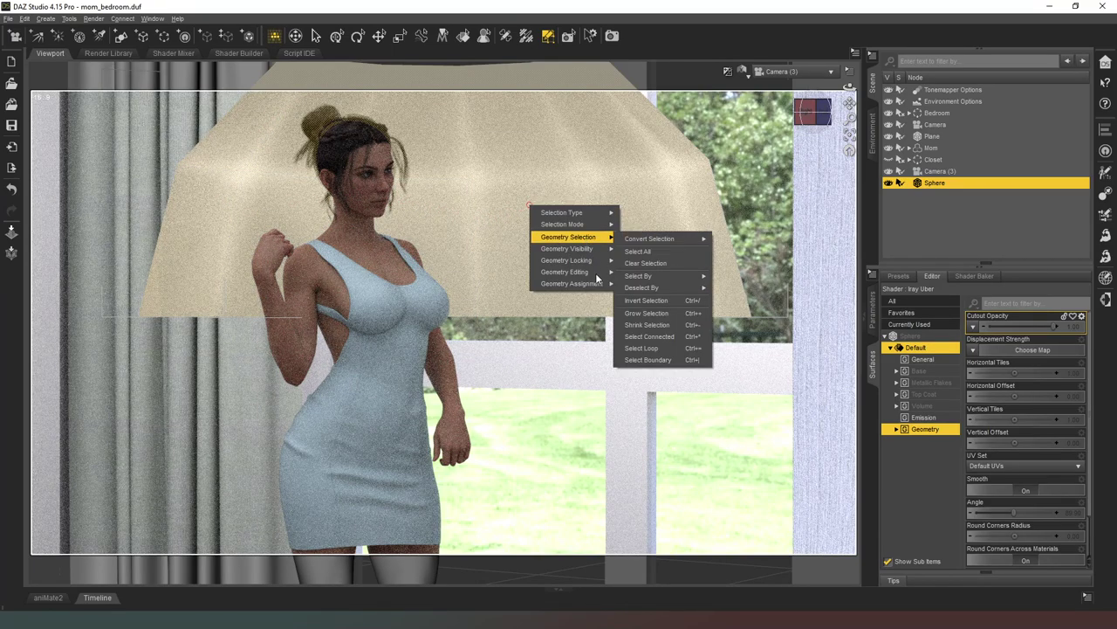
mouse_move(588, 275)
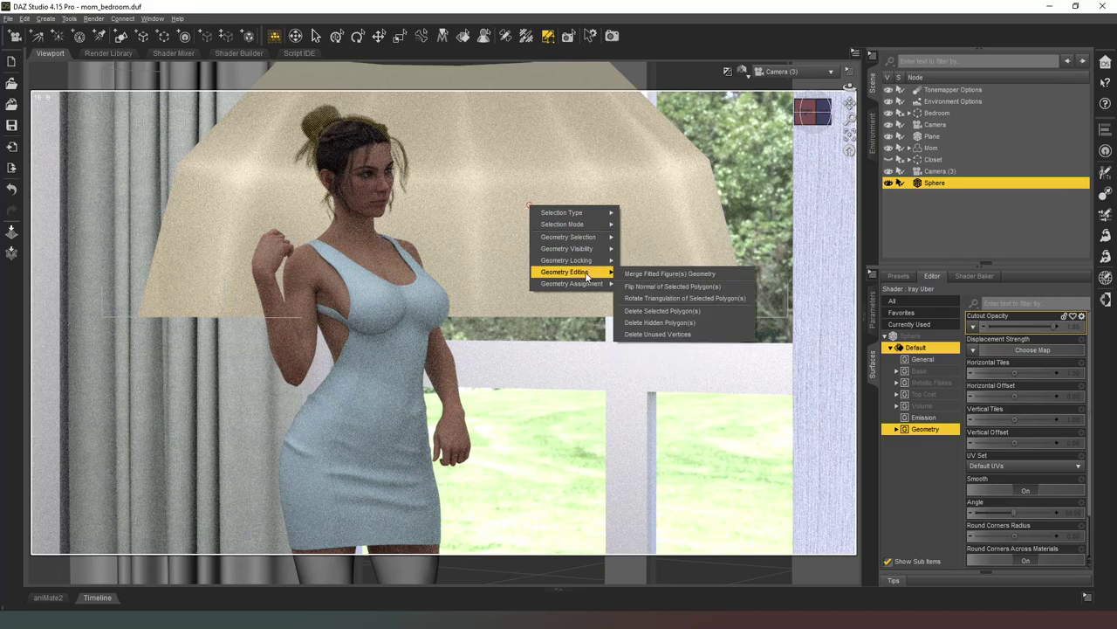
click(681, 287)
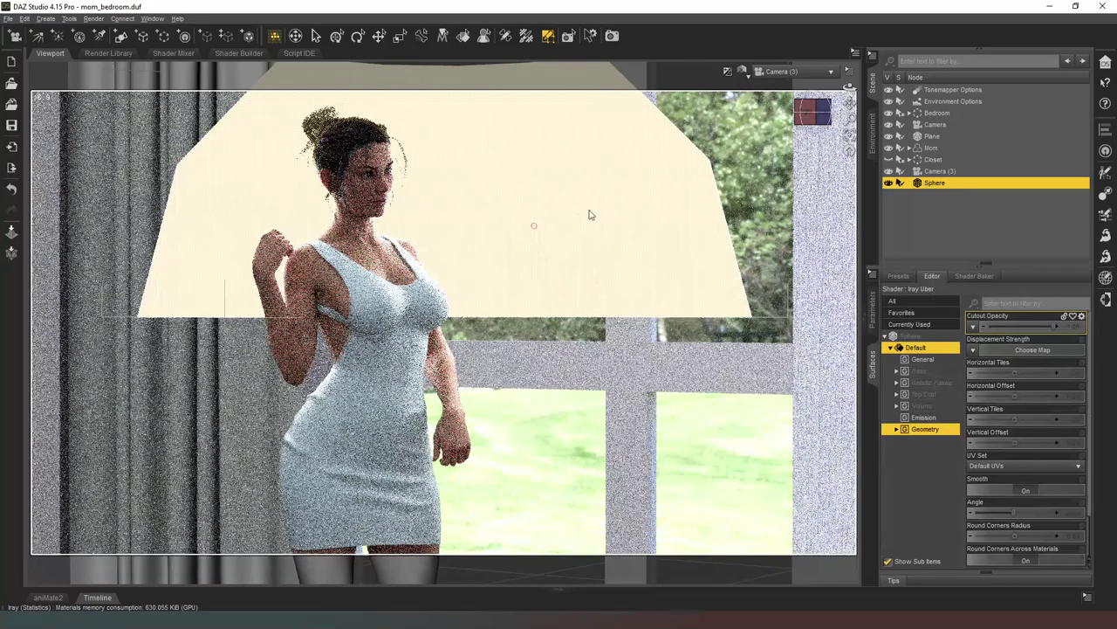
- Lower the sphere's Cutout Opacity to nearly zero and deselect the sphere to preview the shot
double_click(1068, 327)
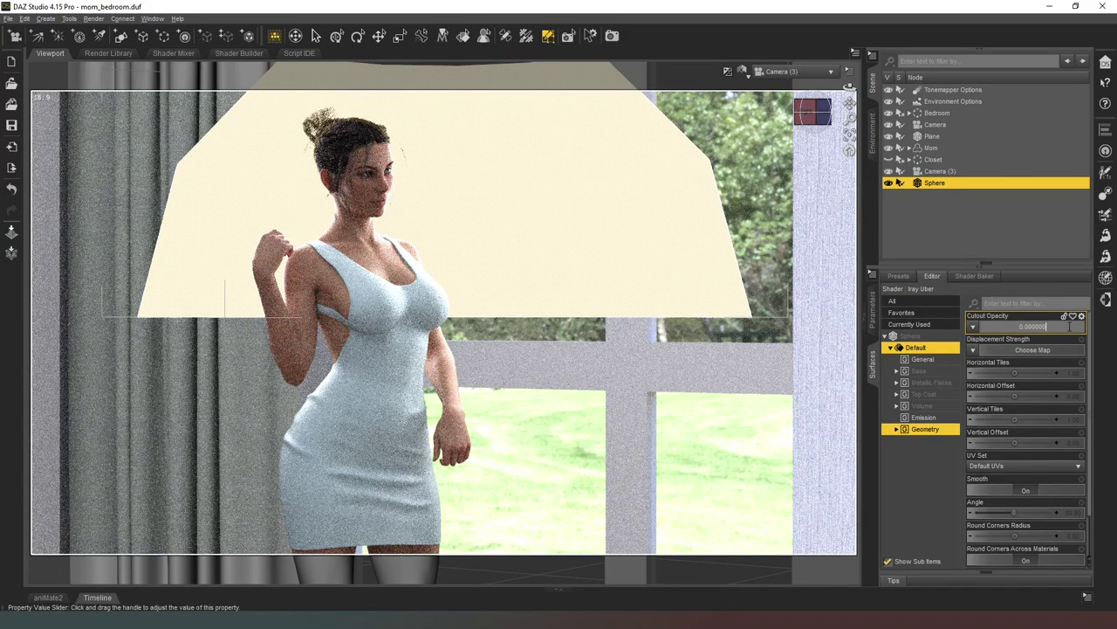
key(Return)
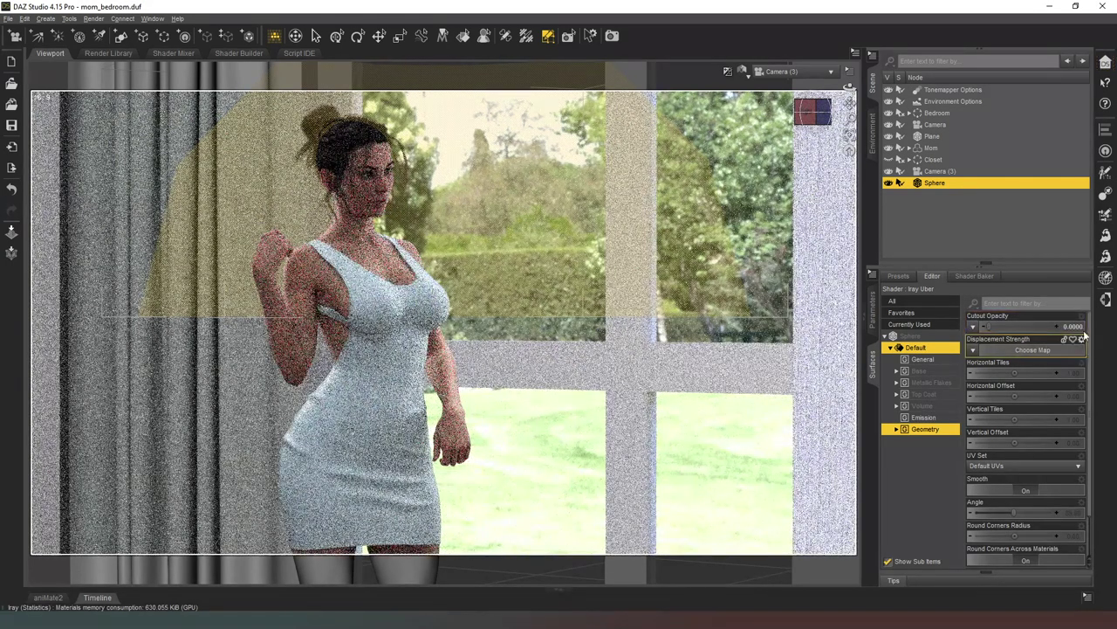
double_click(1079, 327)
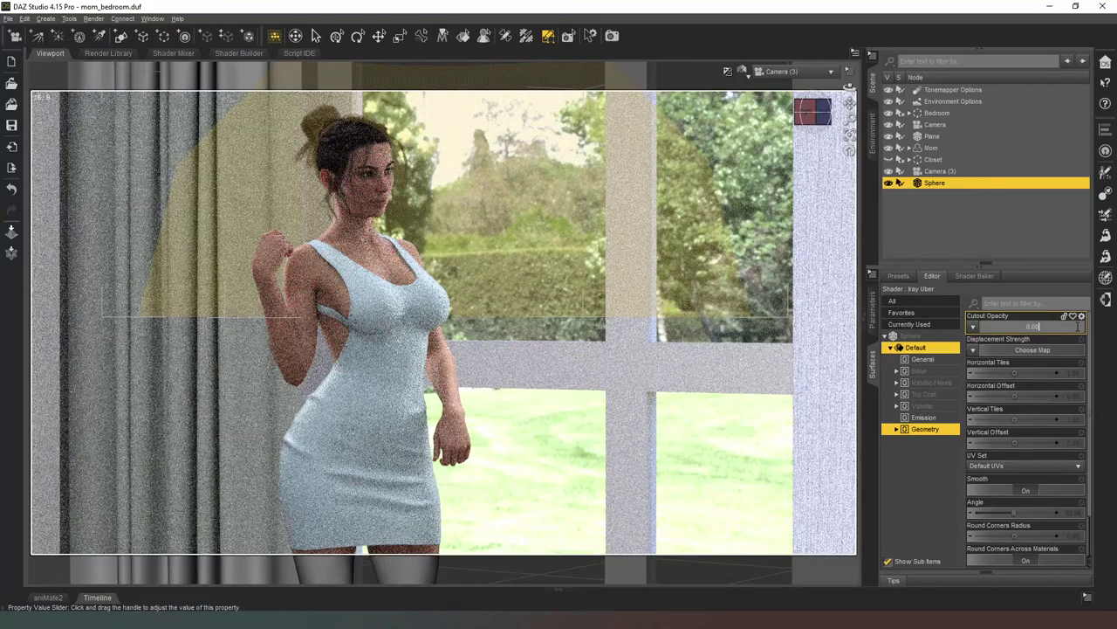
key(Return)
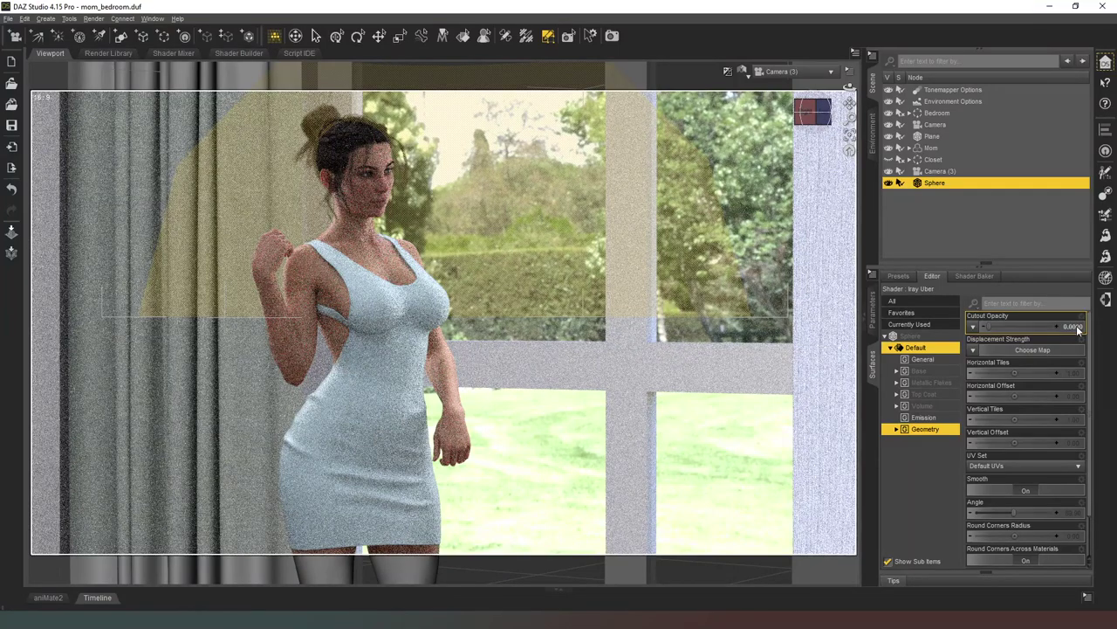
click(884, 208)
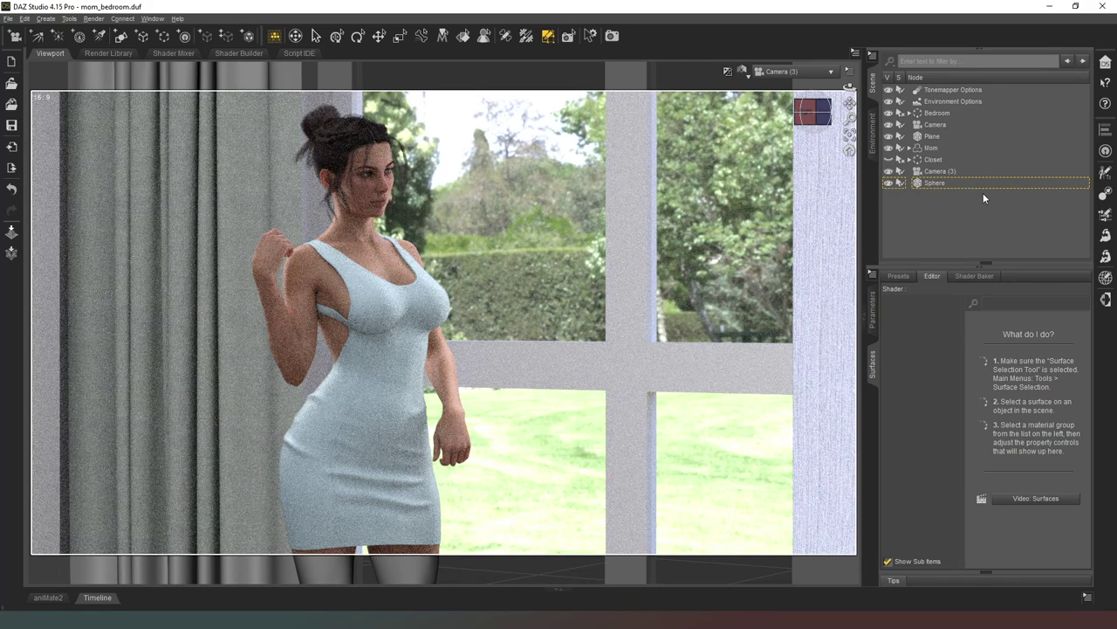
- Set the sphere's emission Luminance to 900 and deselect the sphere to preview the lighting
click(936, 187)
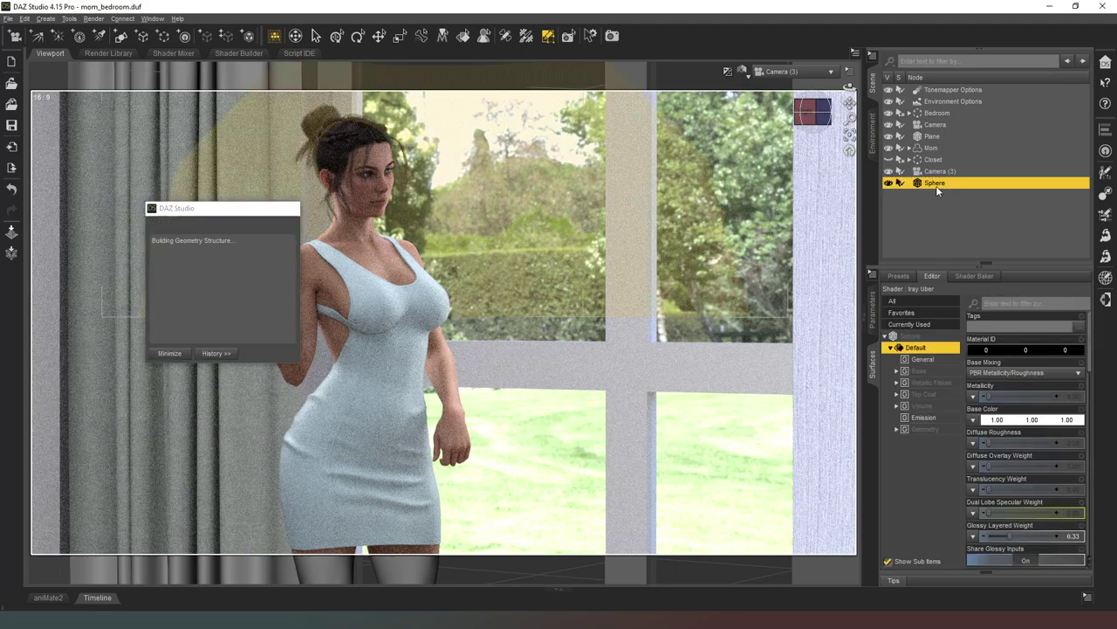
click(927, 422)
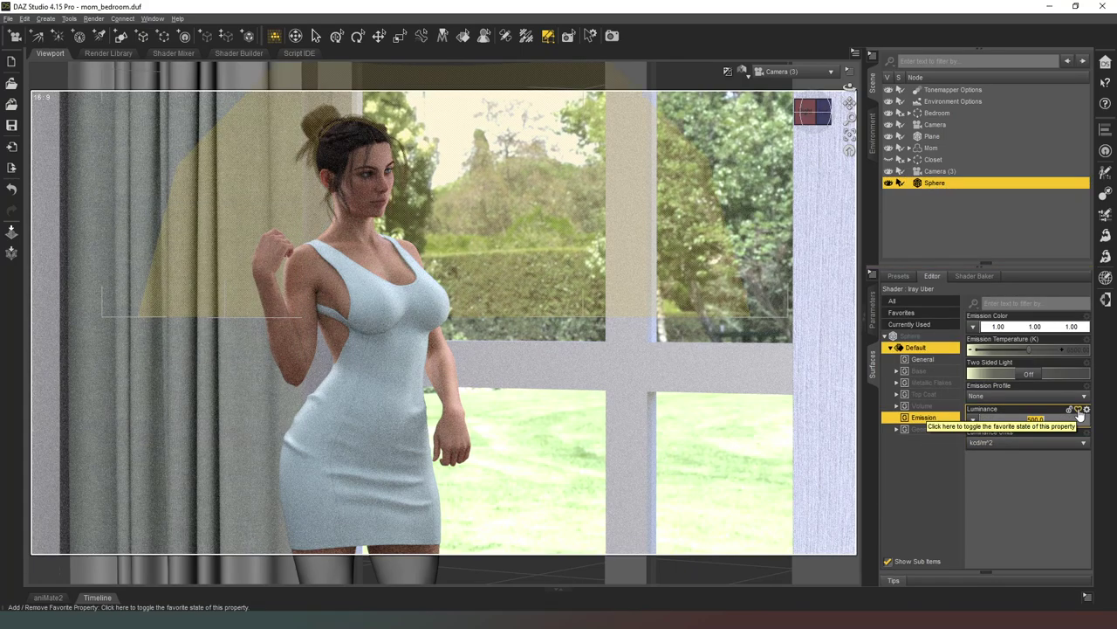
key(Return)
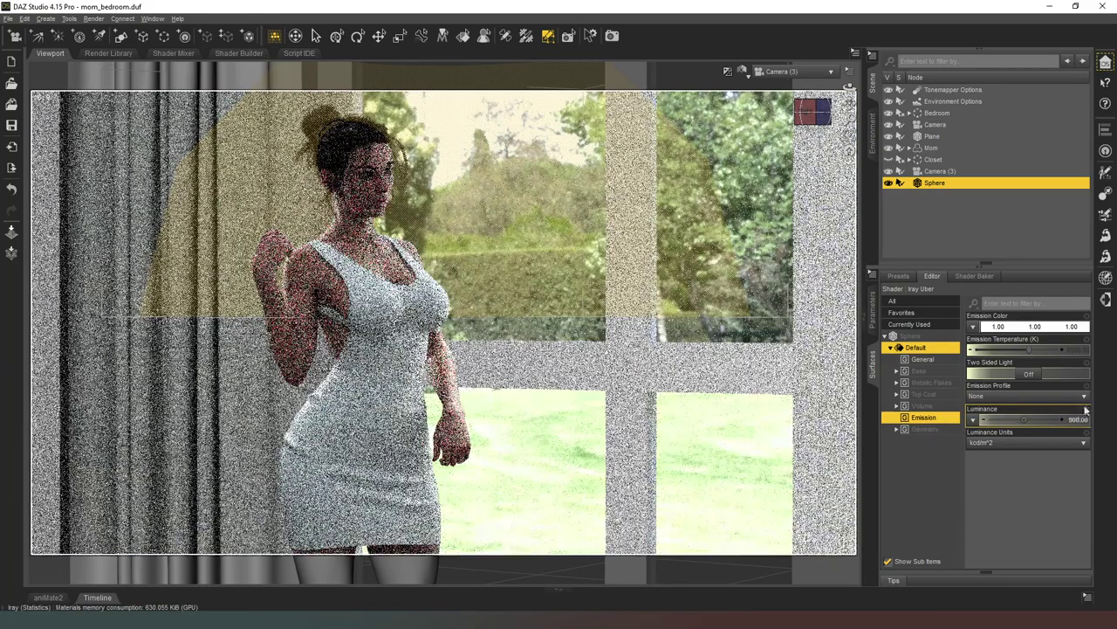
click(969, 231)
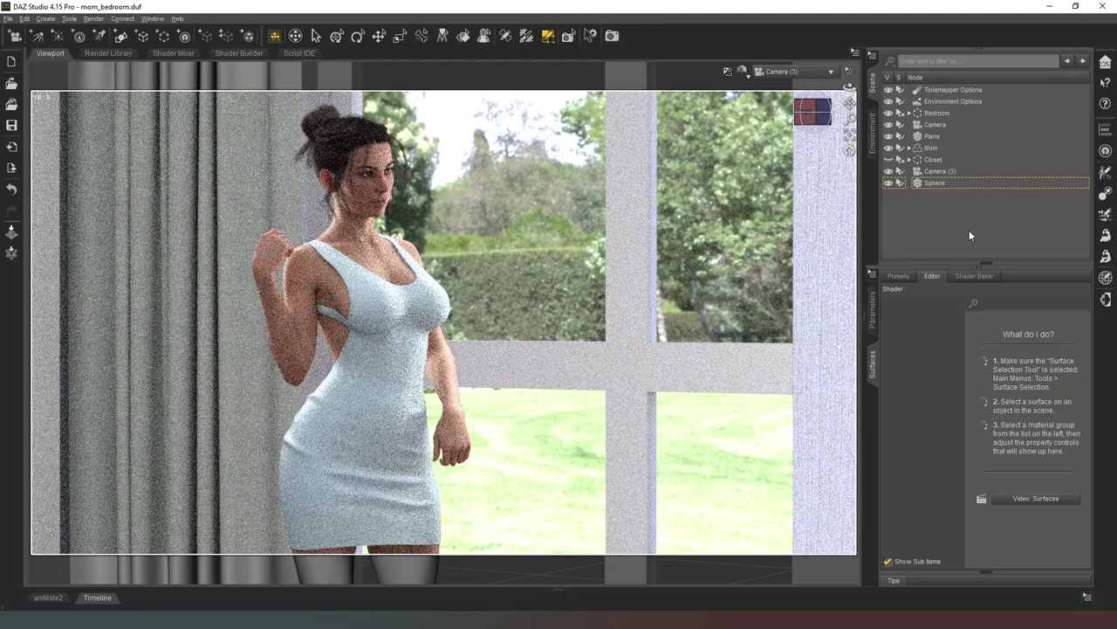
- Reduce the sphere's overall Scale to 90.6%
click(929, 184)
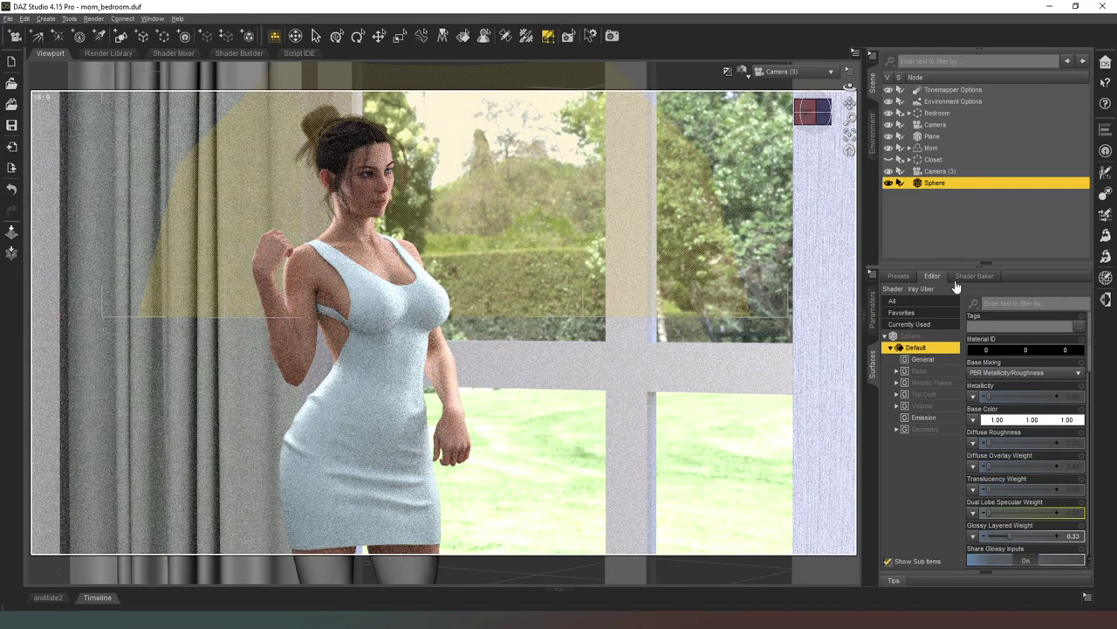
click(874, 314)
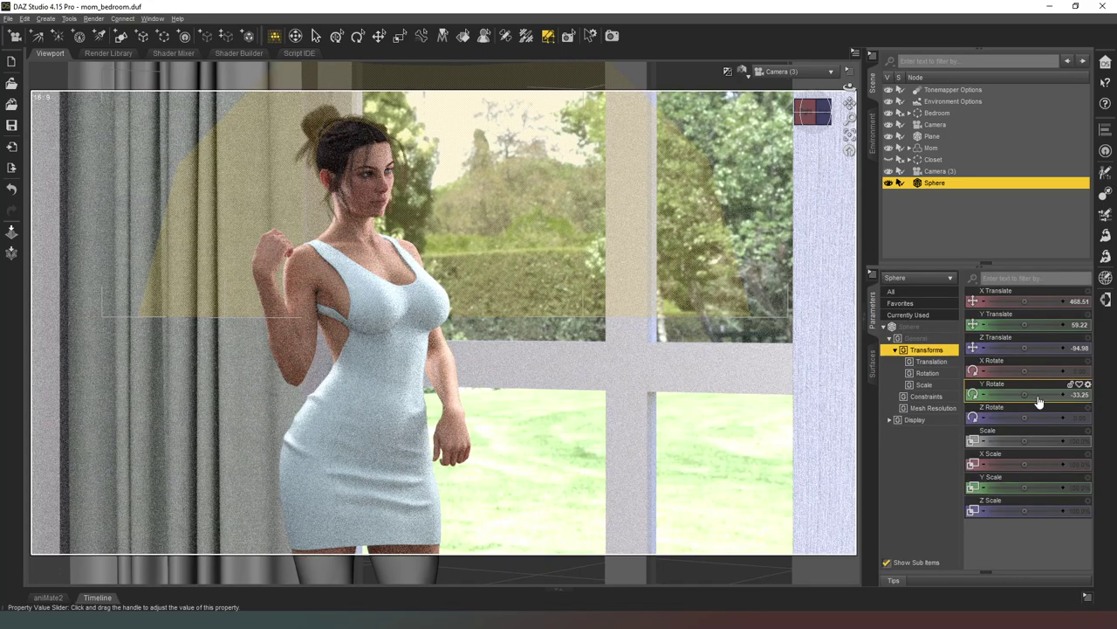
mouse_move(1025, 439)
mouse_down()
mouse_move(1012, 440)
mouse_move(1023, 443)
mouse_up()
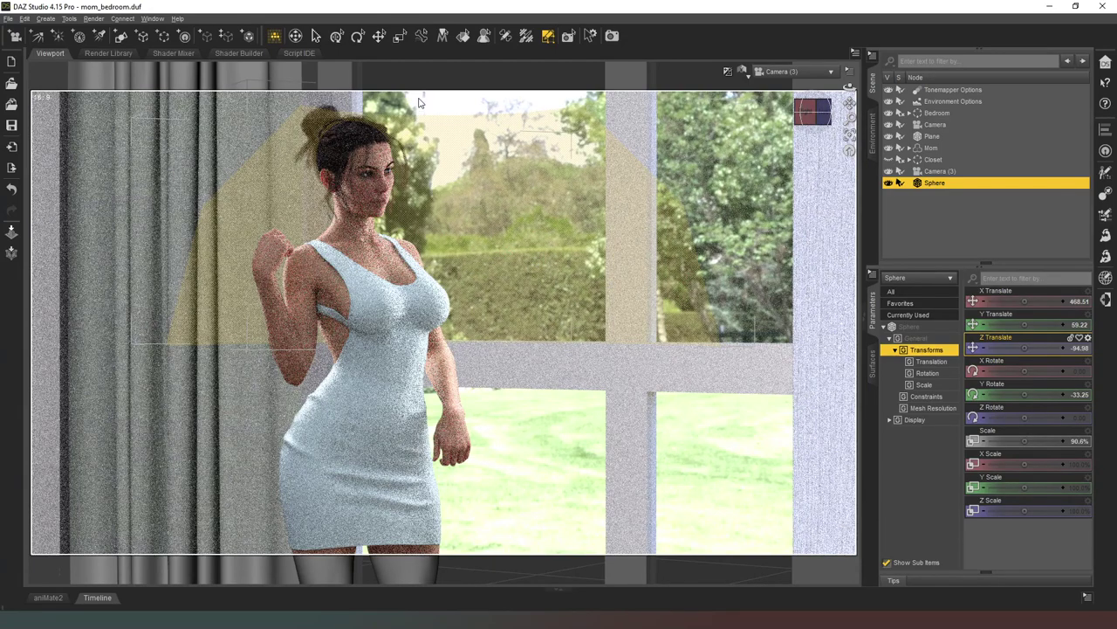
- In Perspective View, move the sphere to an X Translate of 470.83 and a Z Translate of -111.30
click(379, 36)
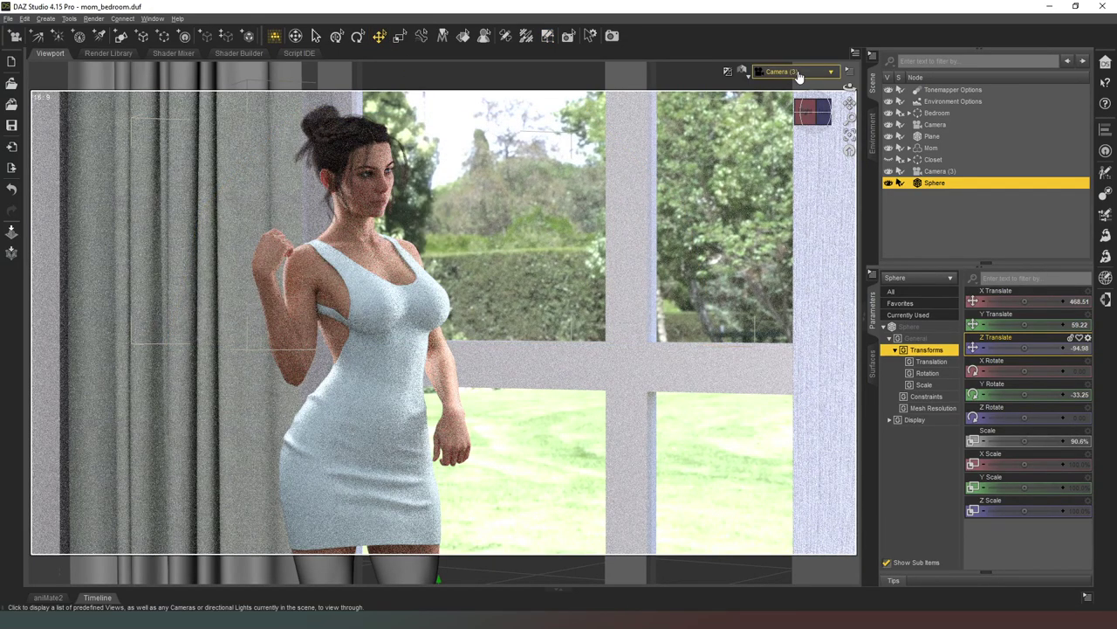
click(785, 70)
click(790, 80)
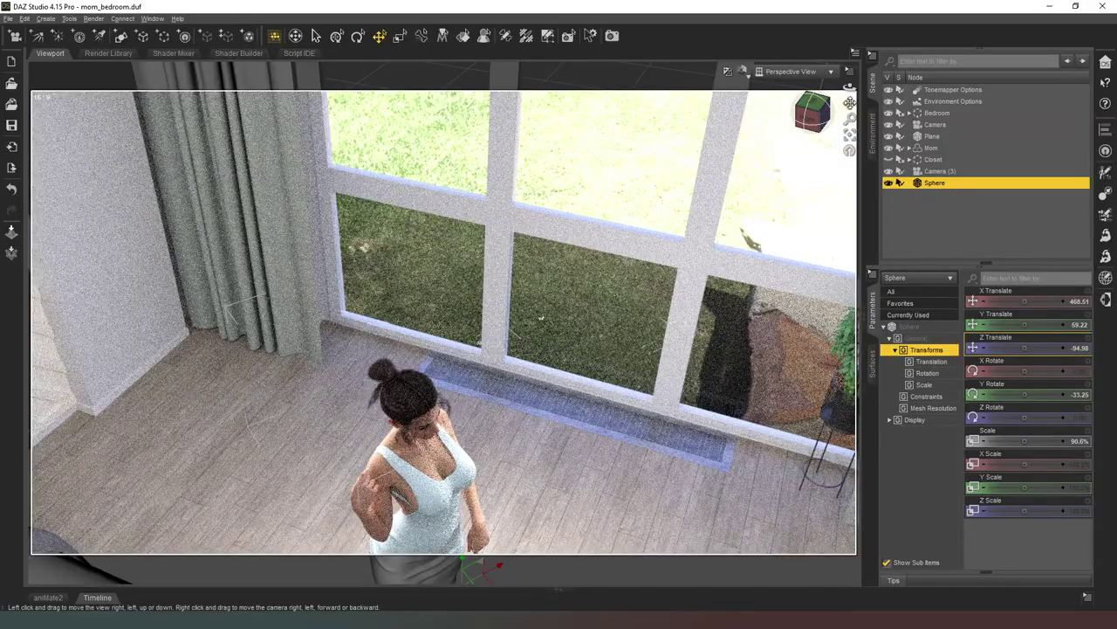
drag(850, 103, 780, 210)
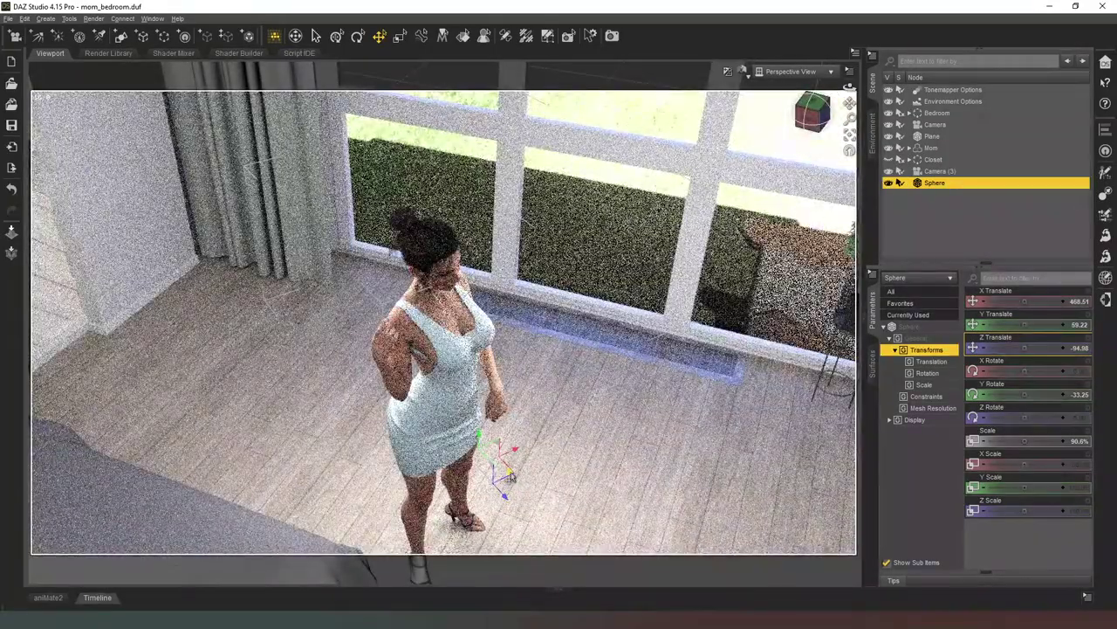
drag(511, 475, 492, 464)
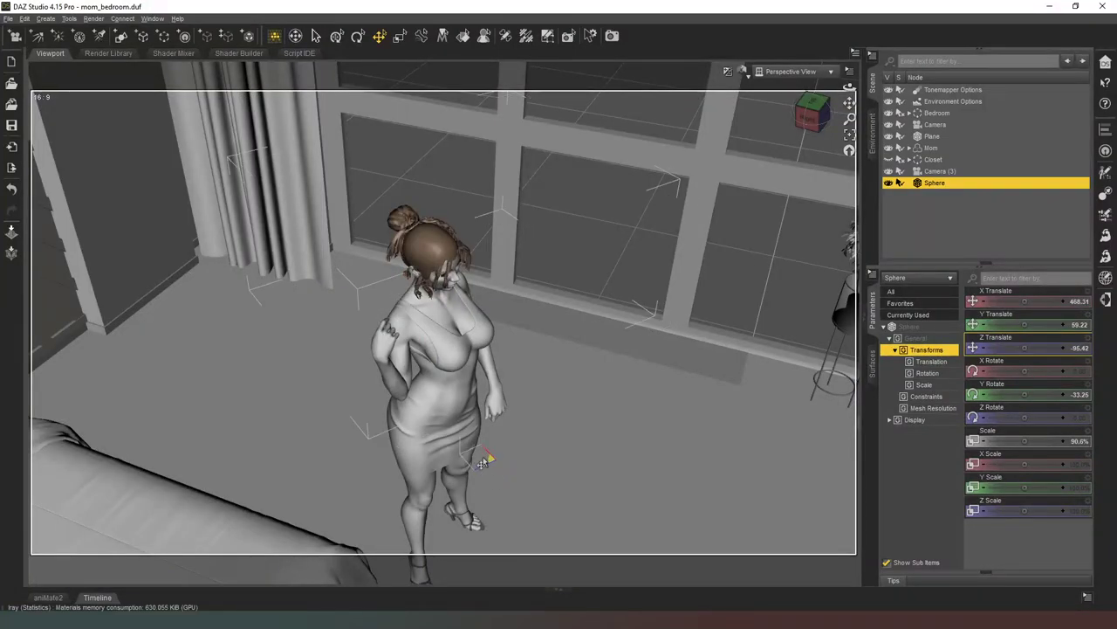
drag(707, 468, 733, 460)
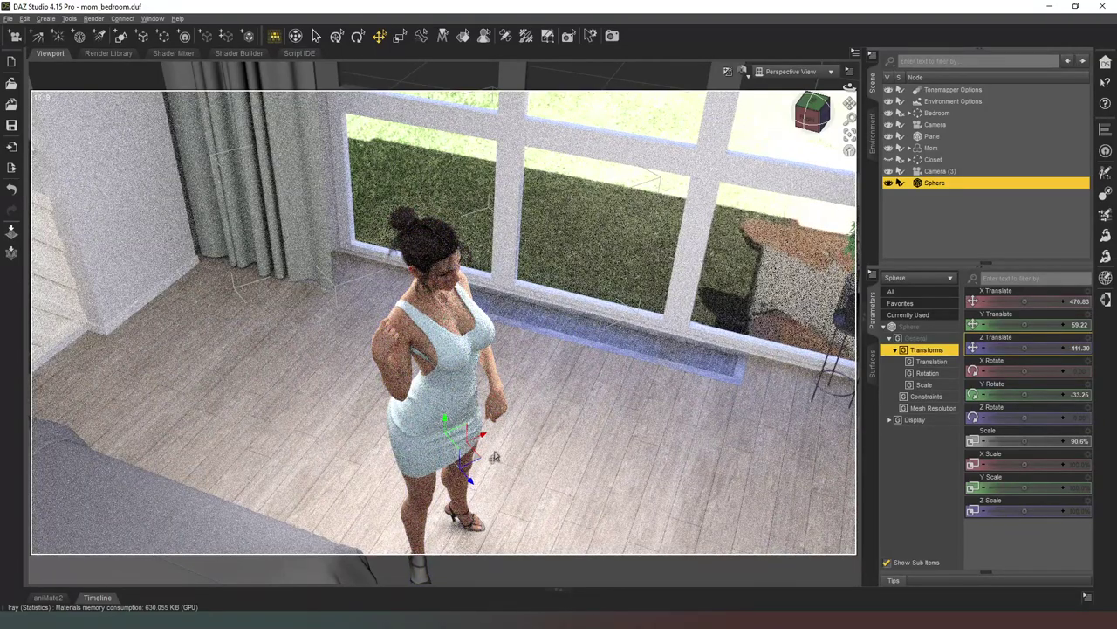
- Set the sphere's Y Rotate to -29.75 and switch the viewport to Camera (3)
drag(1028, 402, 1026, 401)
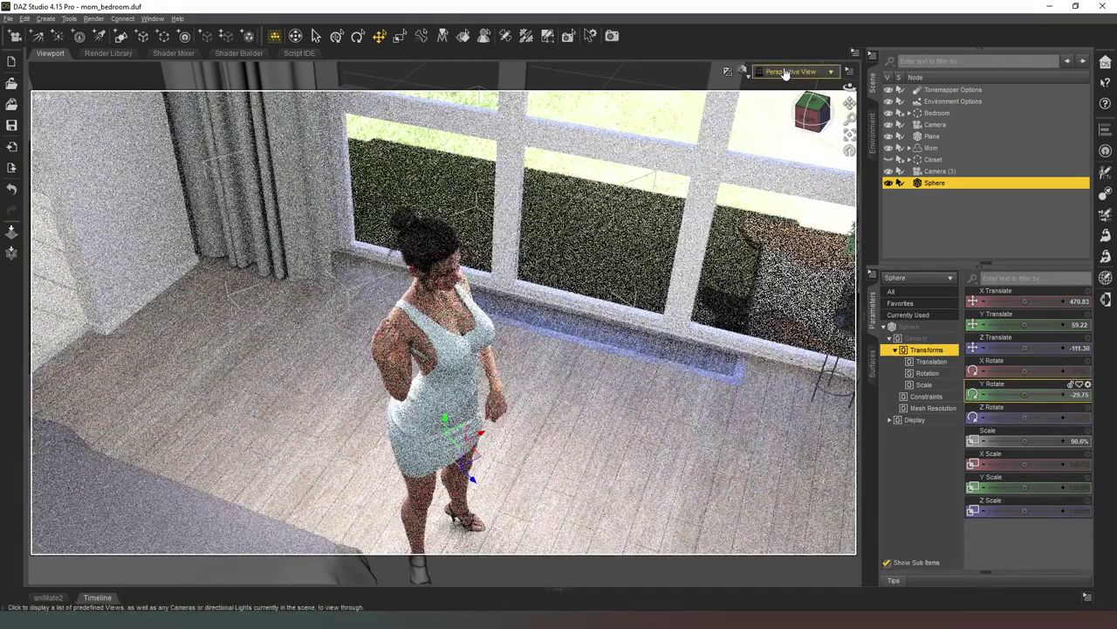
click(787, 72)
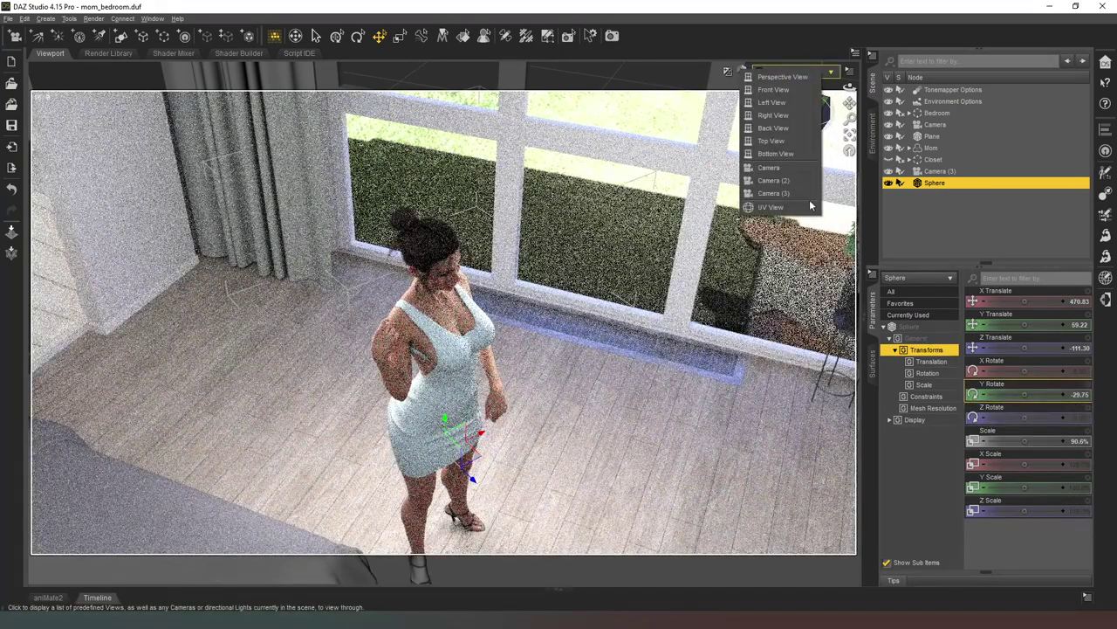
click(774, 193)
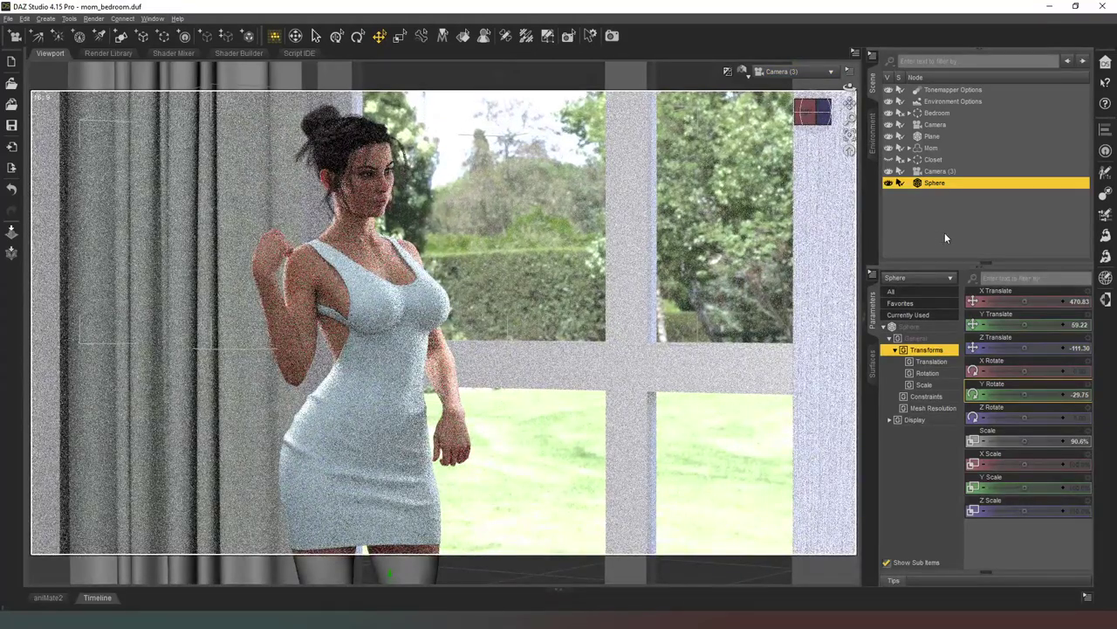
- Set Camera (3)'s Focal Length to 225.90 mm and turn on its Depth of Field
click(942, 171)
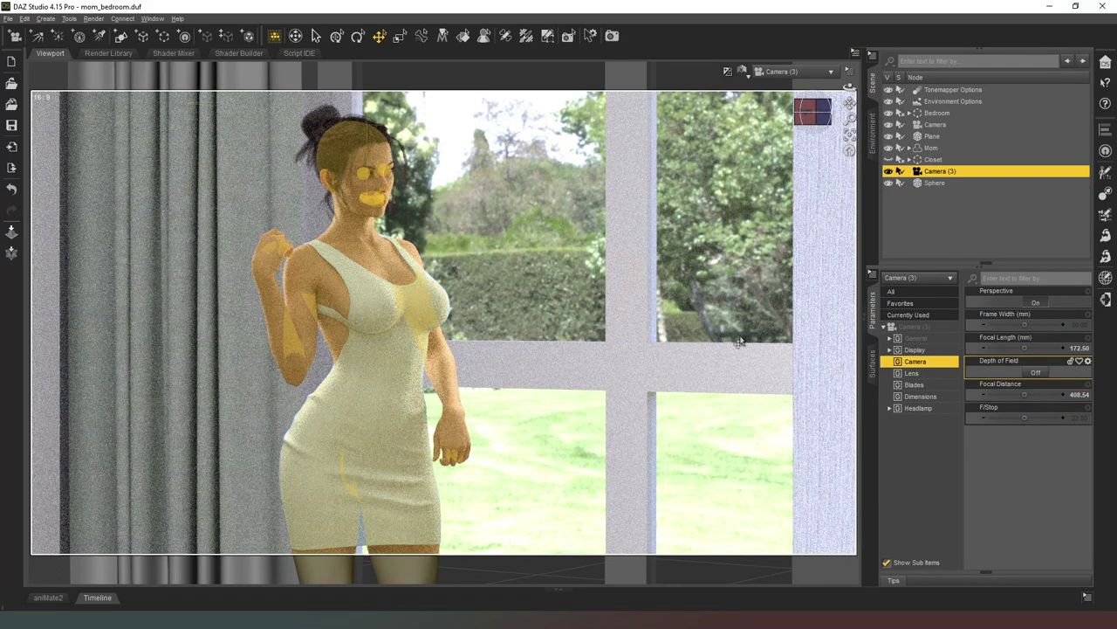
drag(1026, 349, 1060, 350)
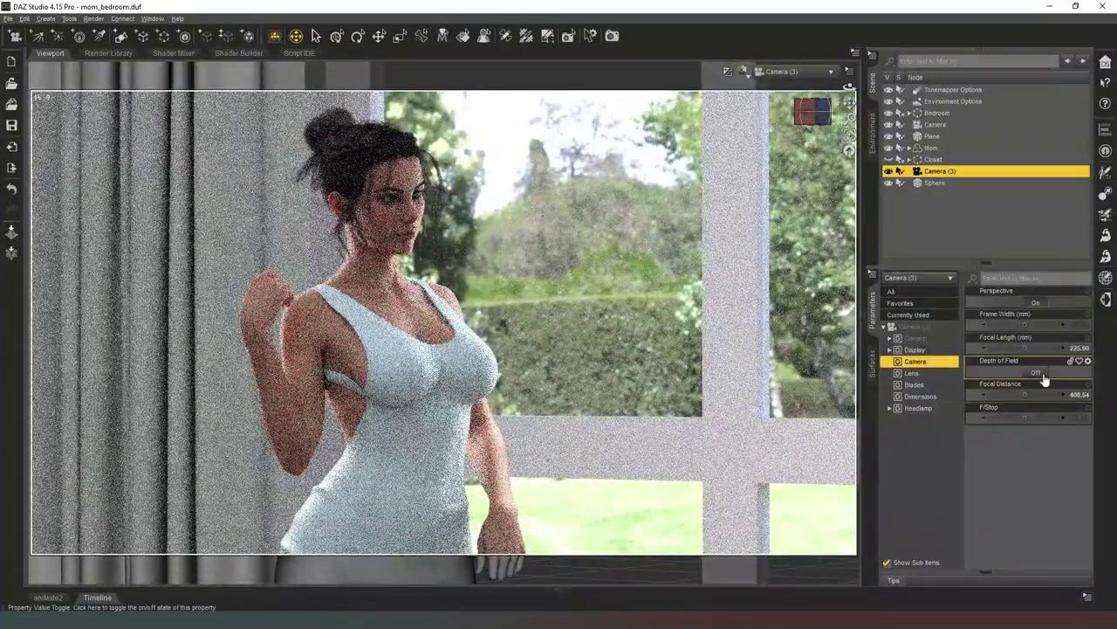
click(1035, 372)
- In Perspective View, set Camera (3)'s Focal Distance to 525.17 and F/Stop to 7.27, and return to the Camera (3) view
click(781, 71)
click(808, 83)
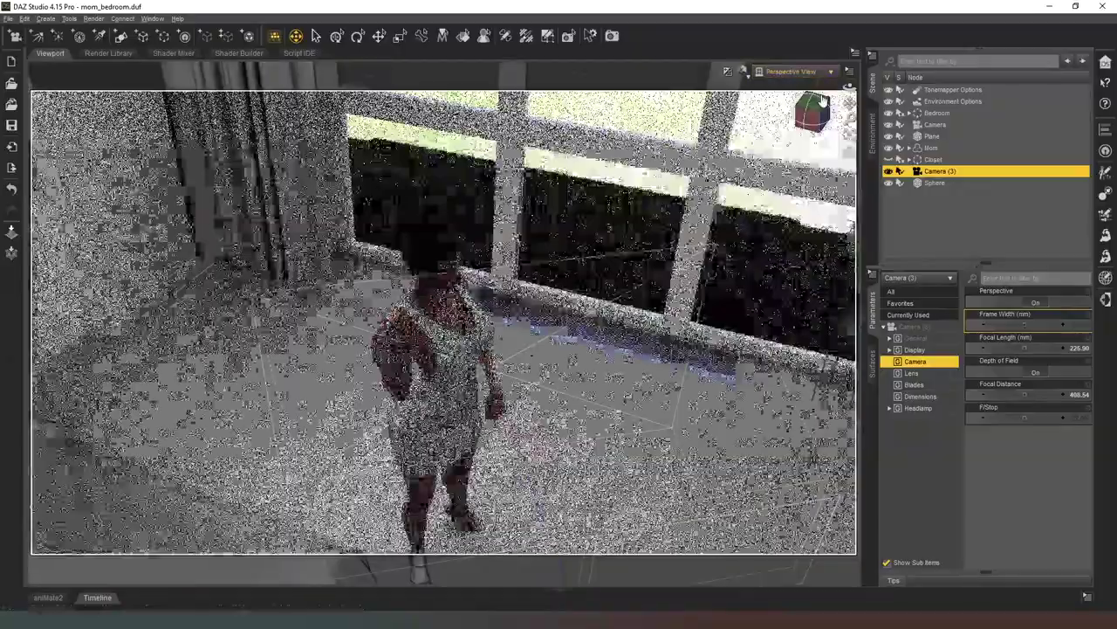
click(821, 108)
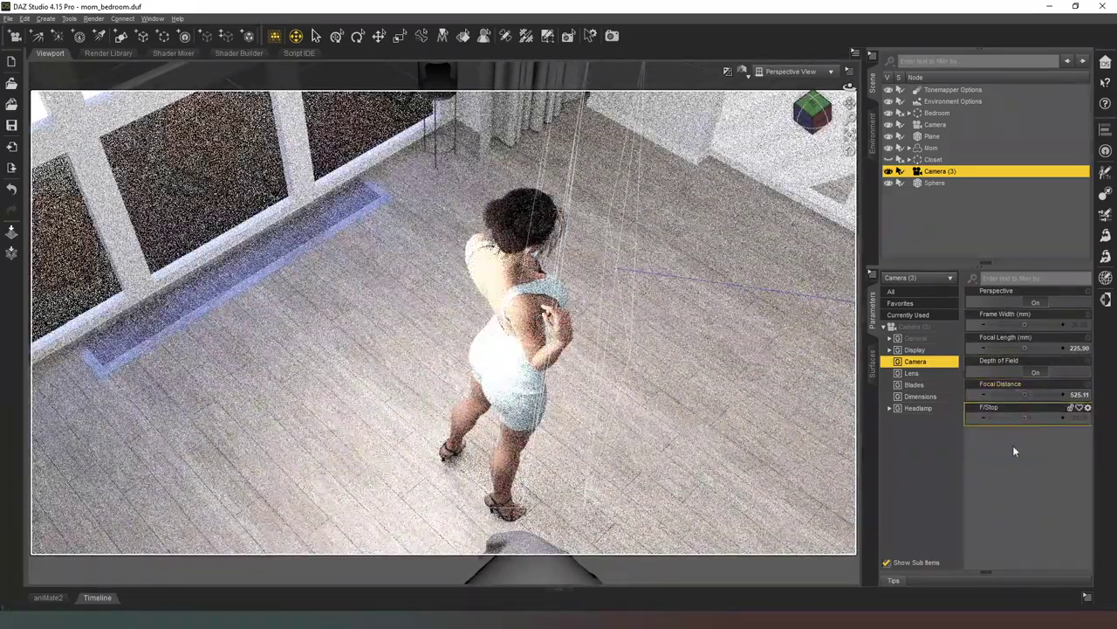
drag(1025, 395, 1030, 394)
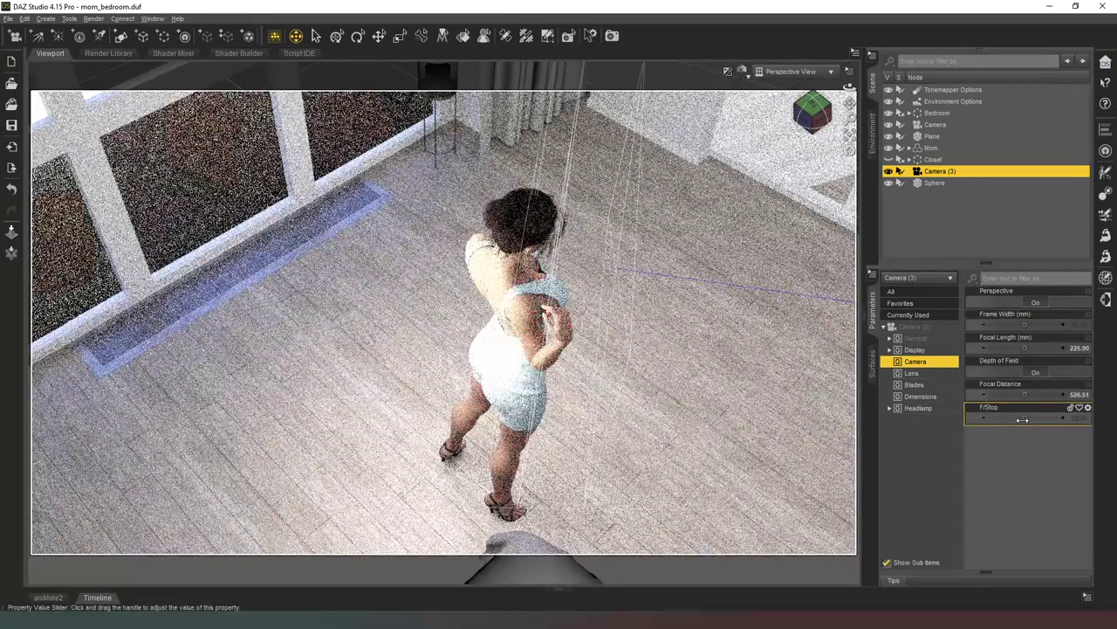
drag(1023, 417, 1017, 417)
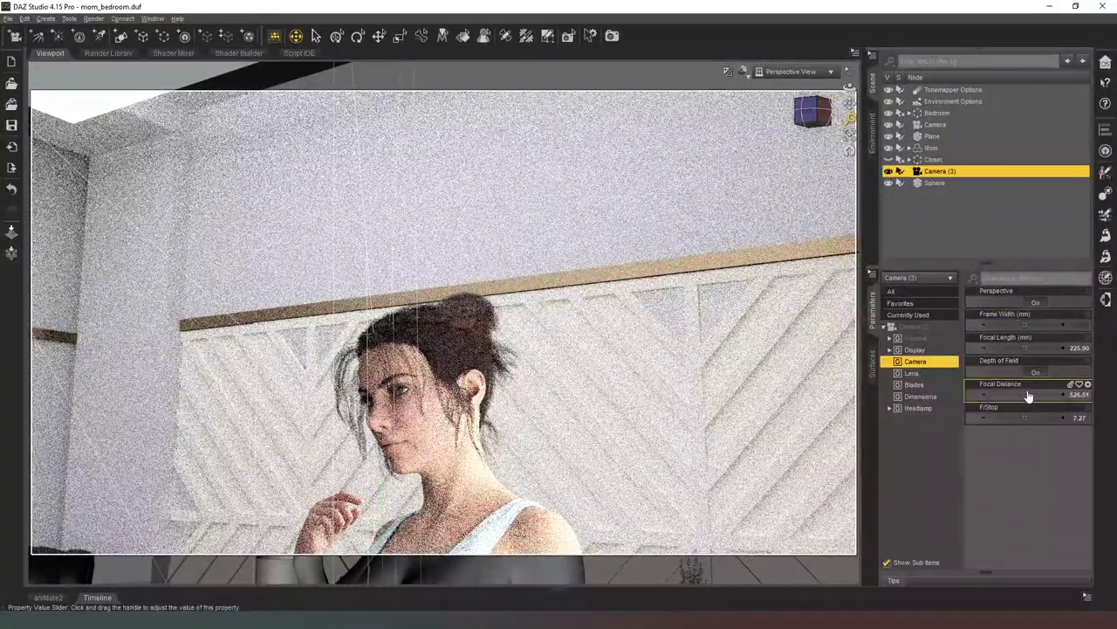
drag(1027, 390, 1022, 391)
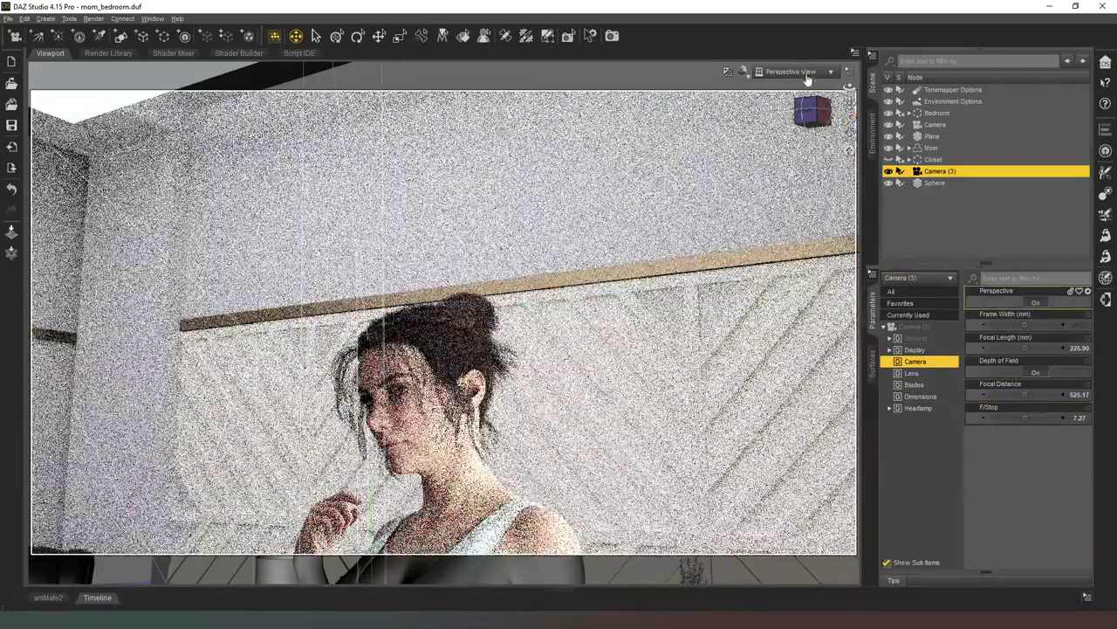
click(793, 71)
click(799, 194)
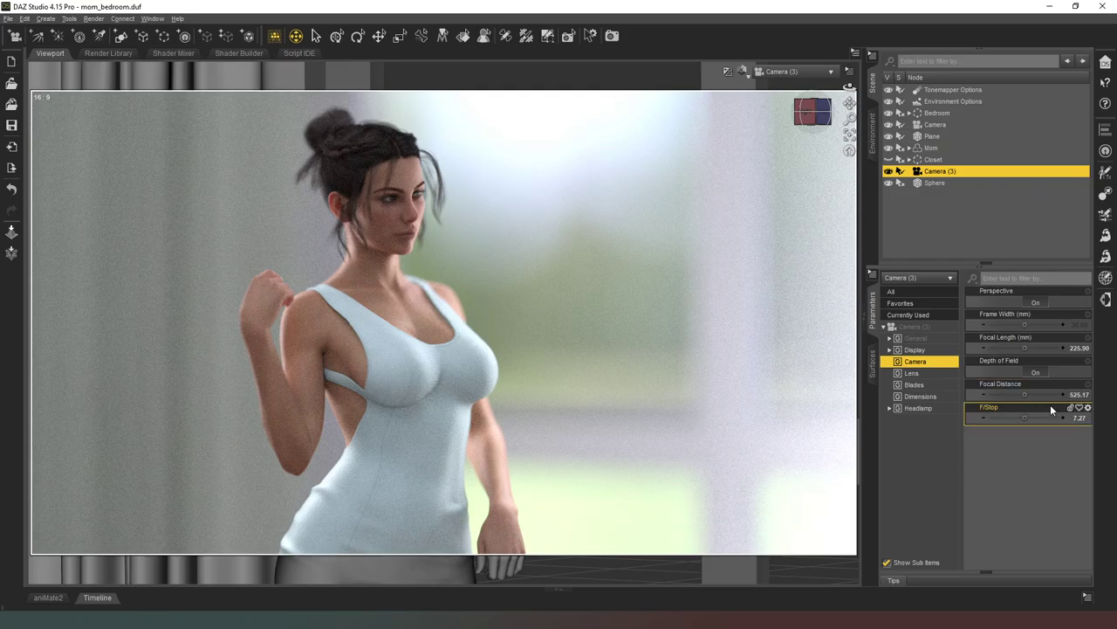
- Set Camera (3)'s F/Stop to 16 and its Focal Length to 572.76 mm for a close-up of the face
click(1080, 419)
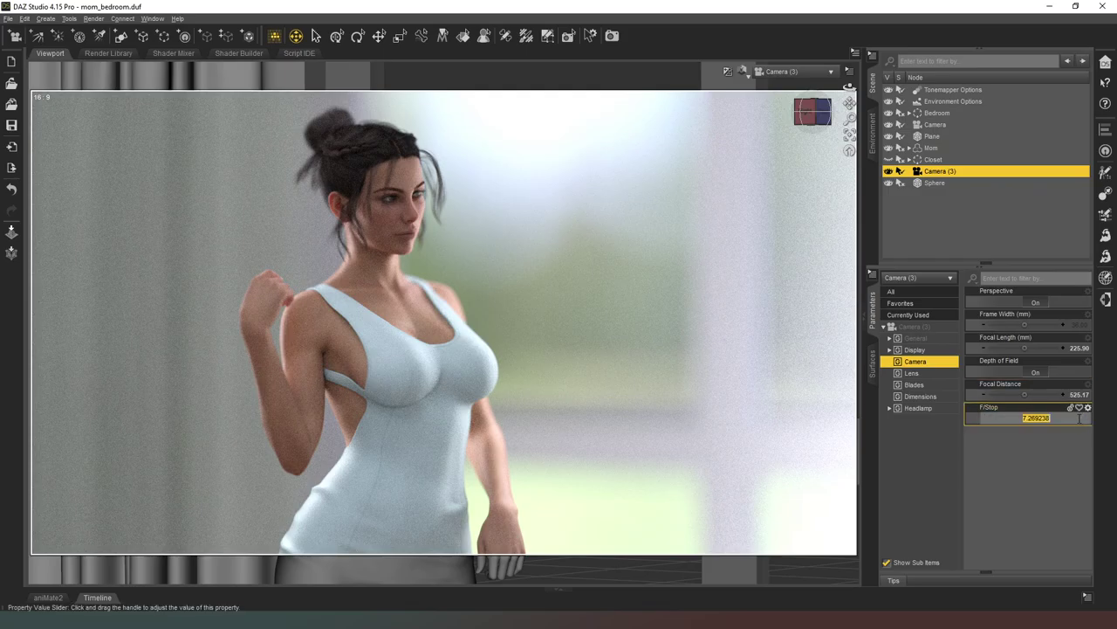
text(16)
key(Return)
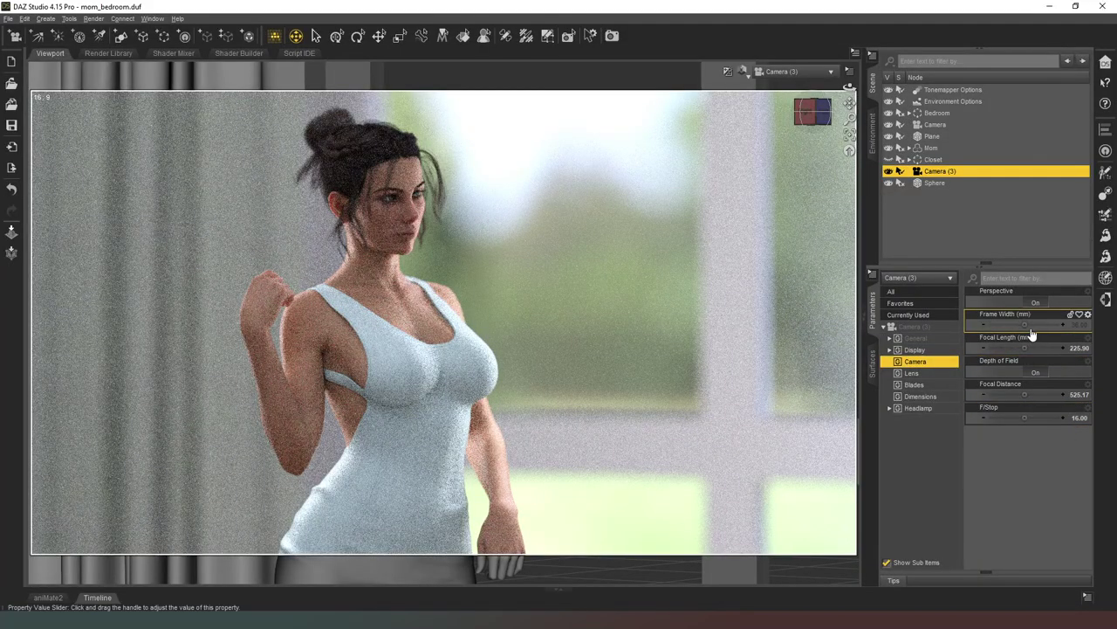
drag(1031, 337, 1053, 348)
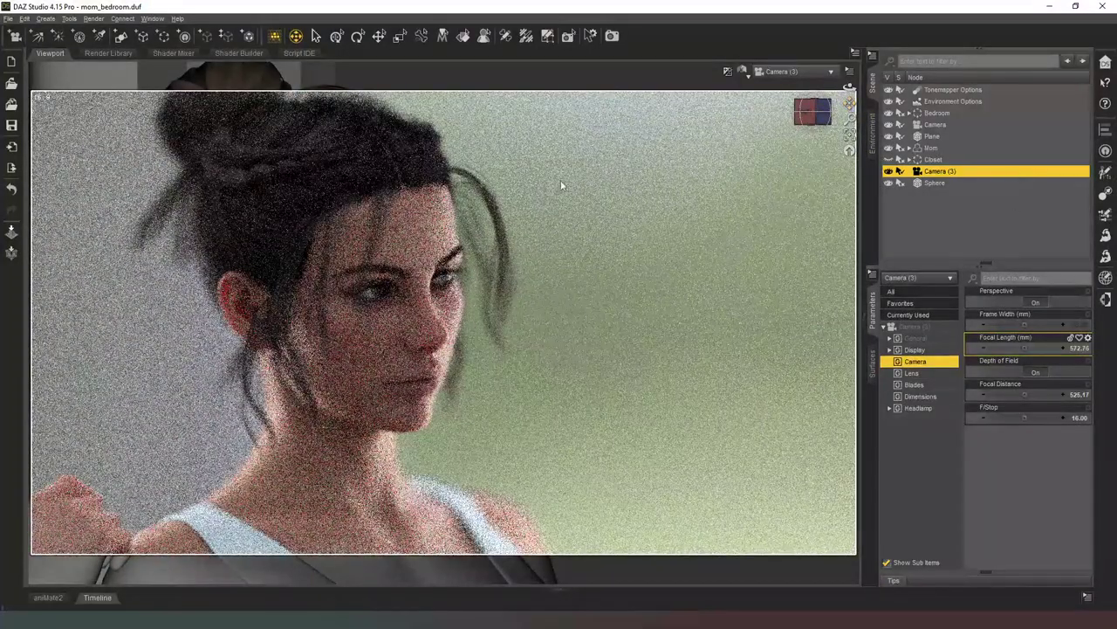
- In Perspective View, raise Camera (3)'s F/Stop to 212.12 and return to the Camera (3) view
click(782, 74)
click(789, 83)
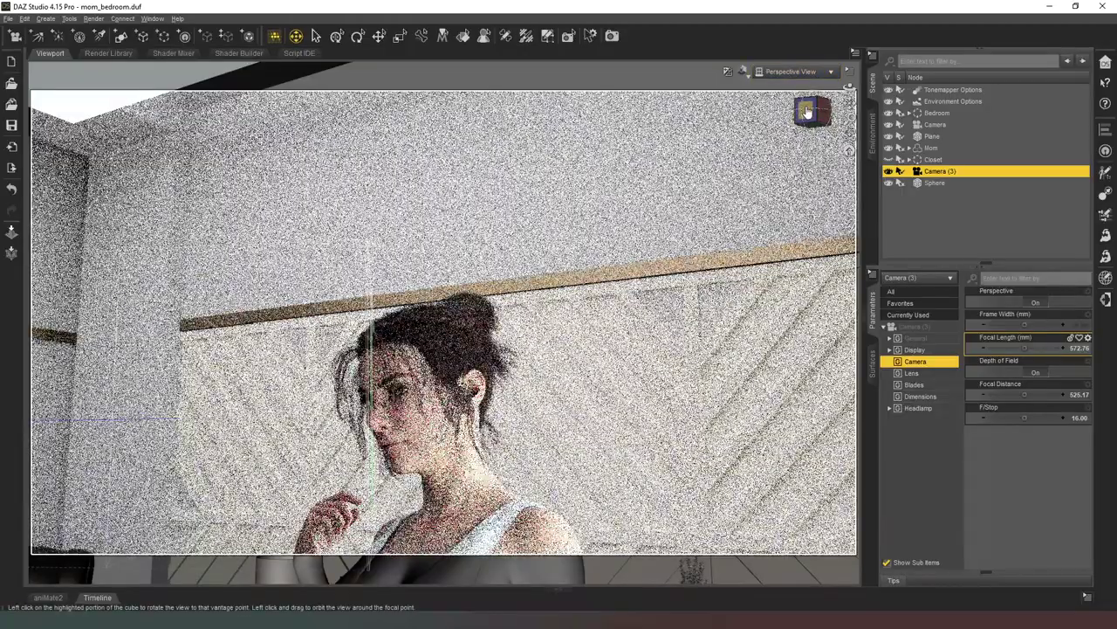
drag(806, 111, 812, 117)
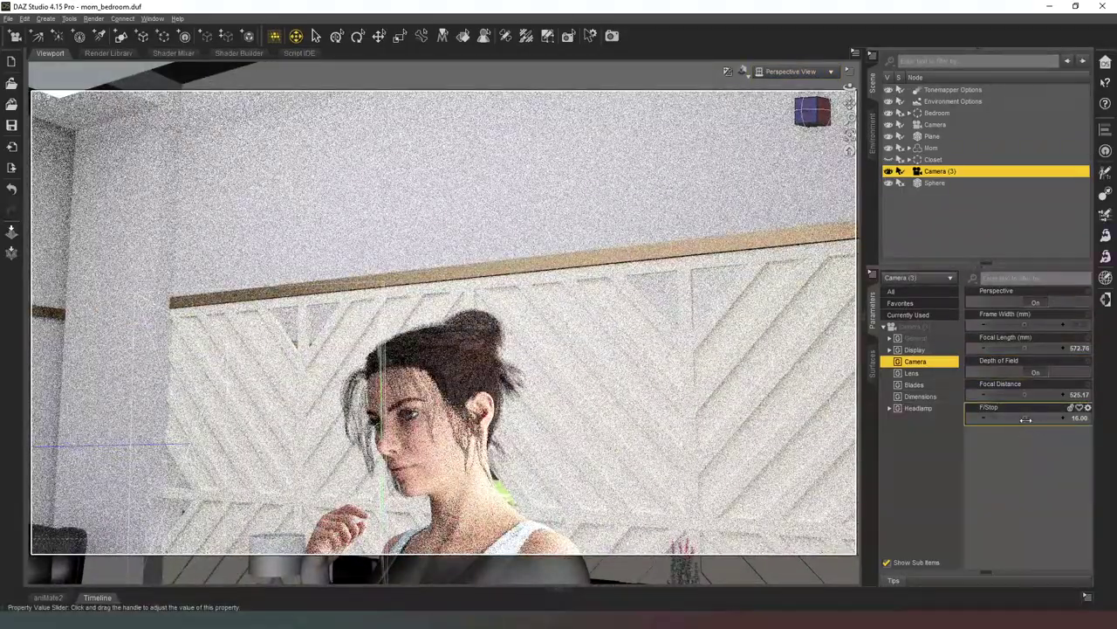
drag(1026, 420, 1066, 418)
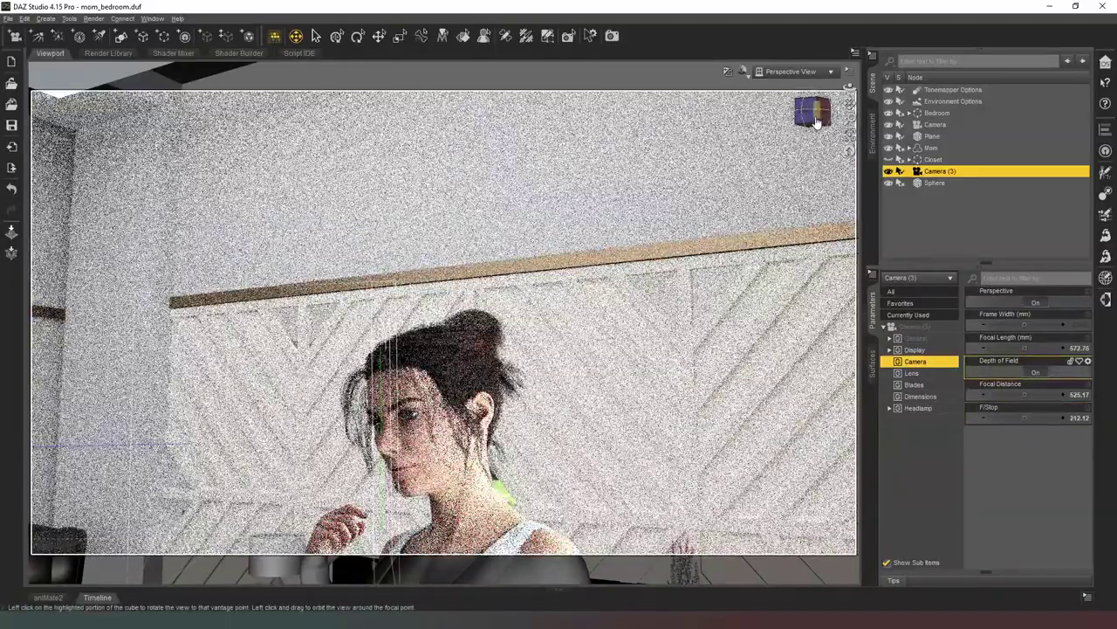
drag(817, 122, 818, 131)
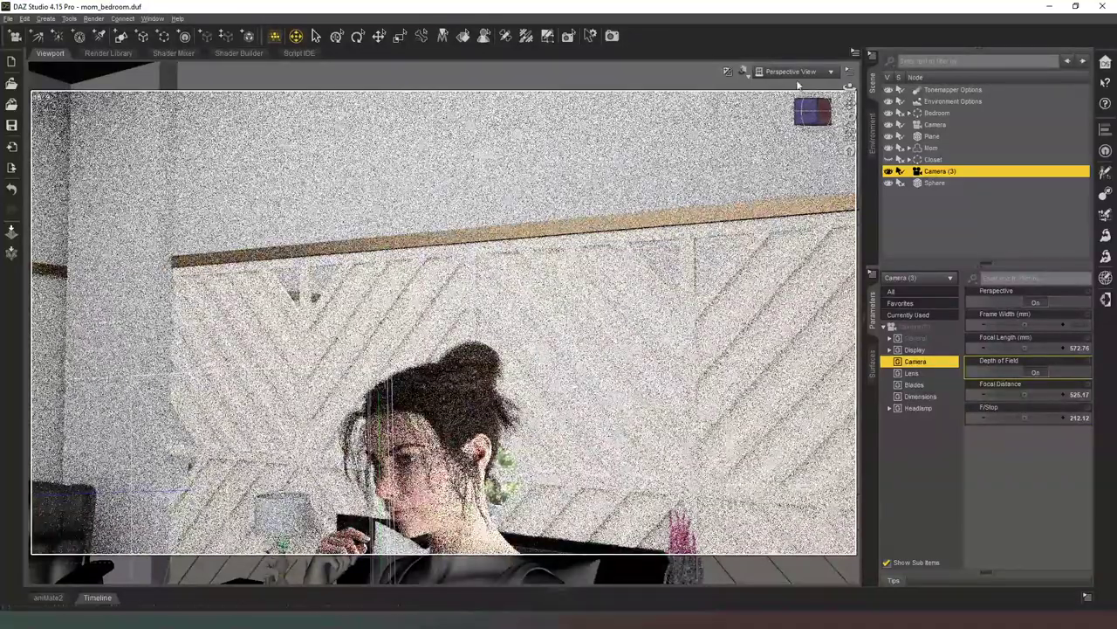
click(793, 71)
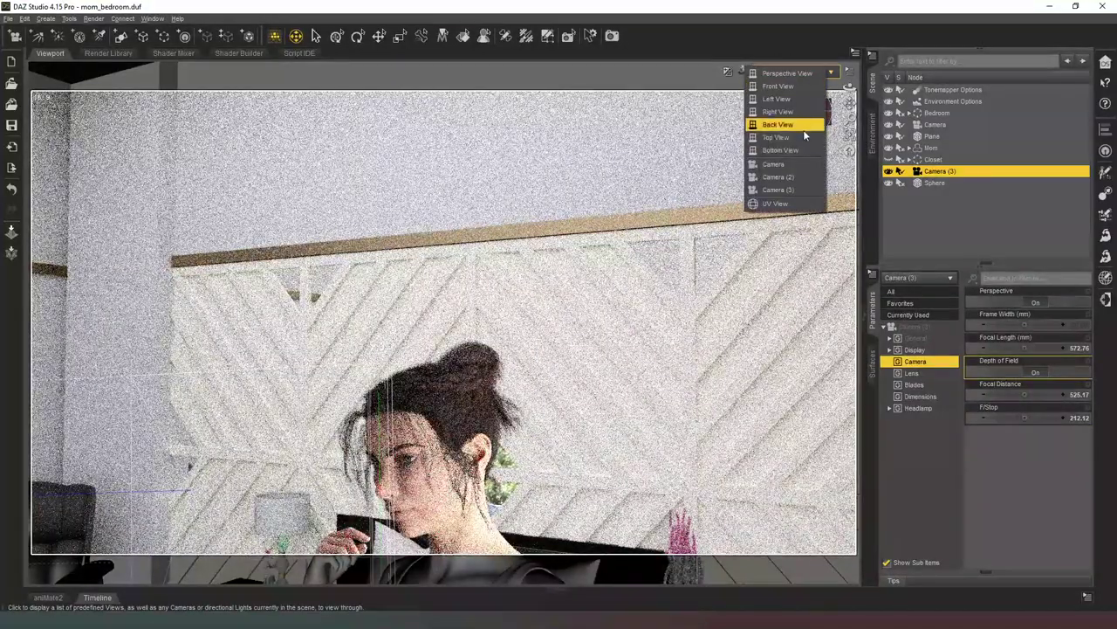
click(777, 190)
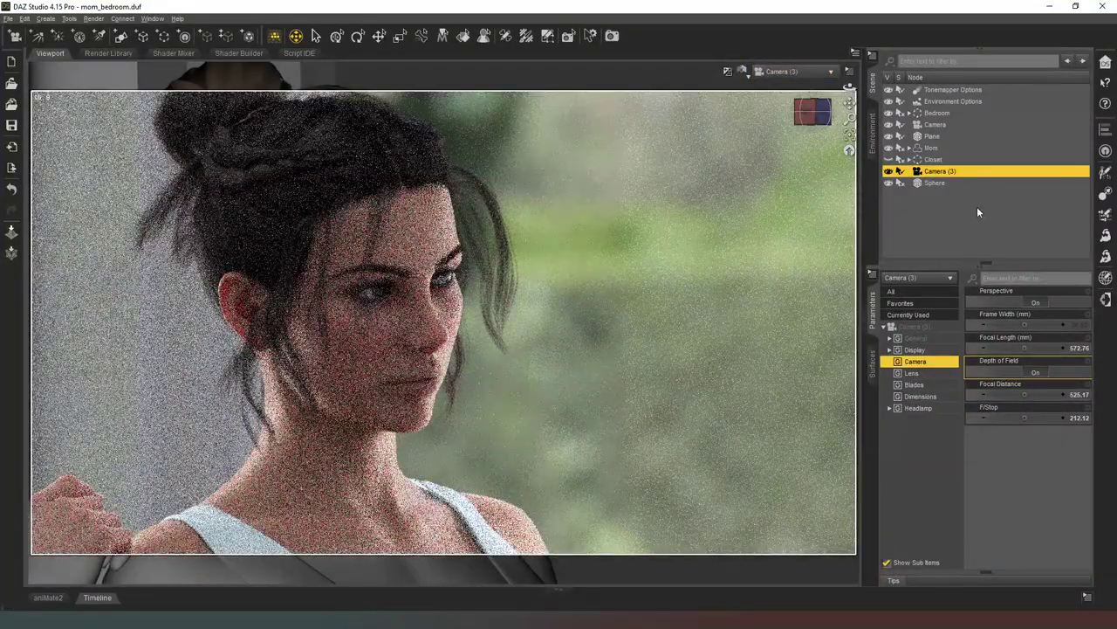